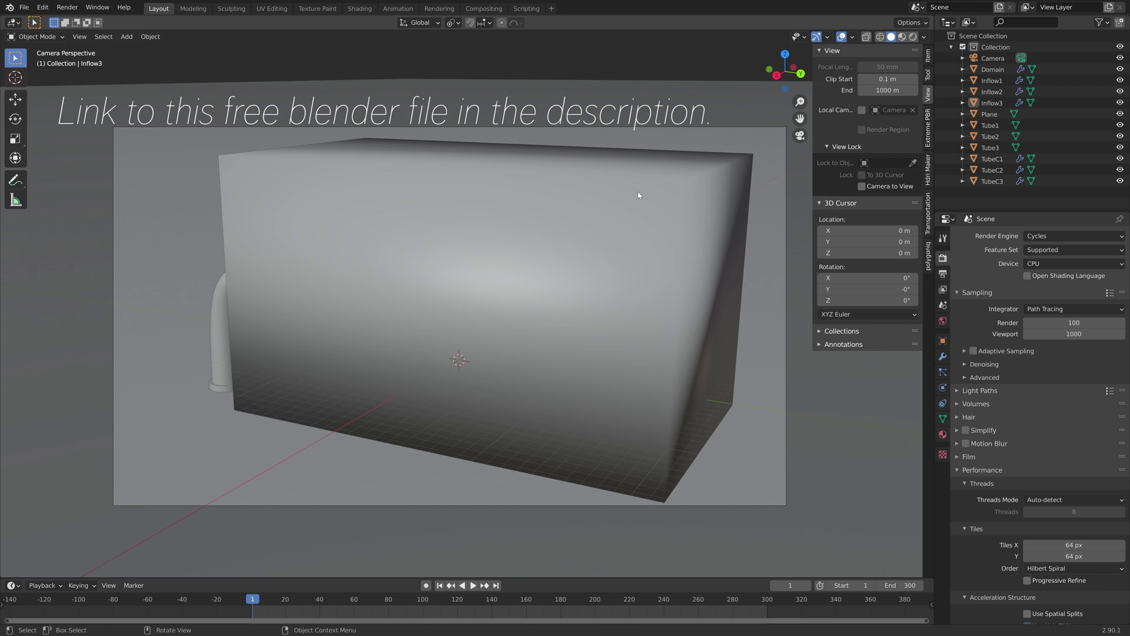
Hide the Domain box in the viewport and show the render visibility toggles in the outliner
left_click(636, 197)
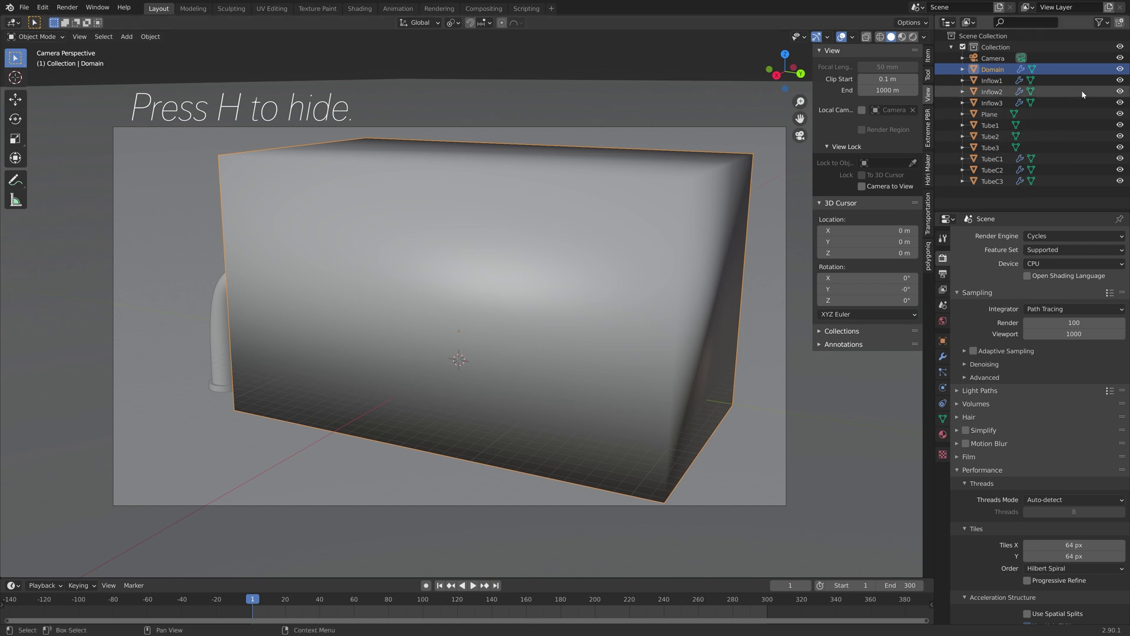
left_click(1120, 69)
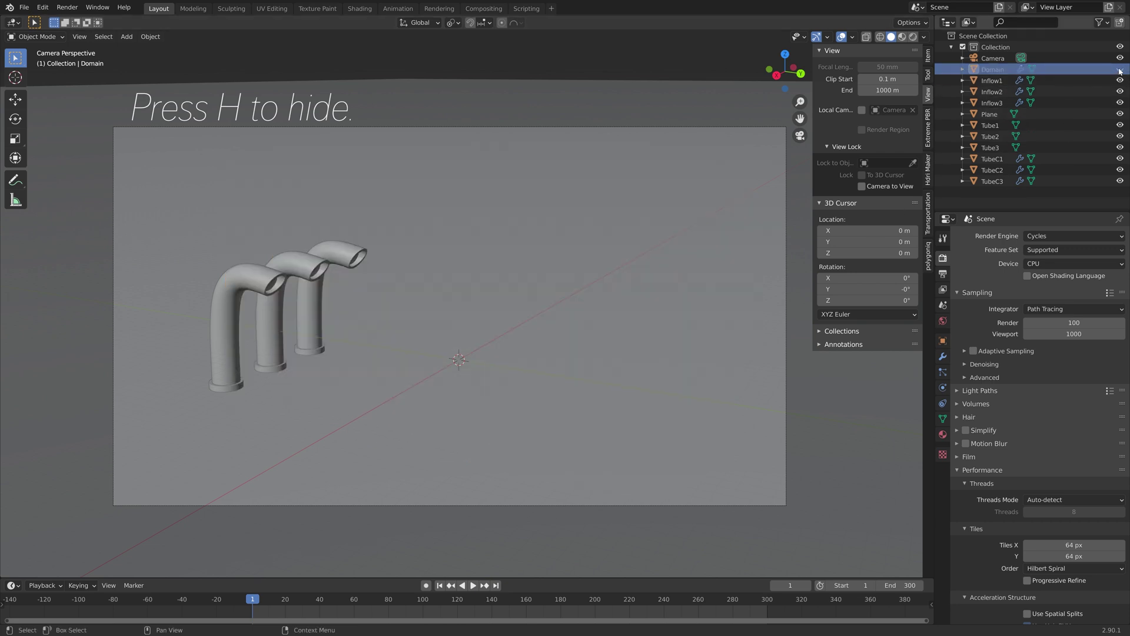
left_click(1100, 24)
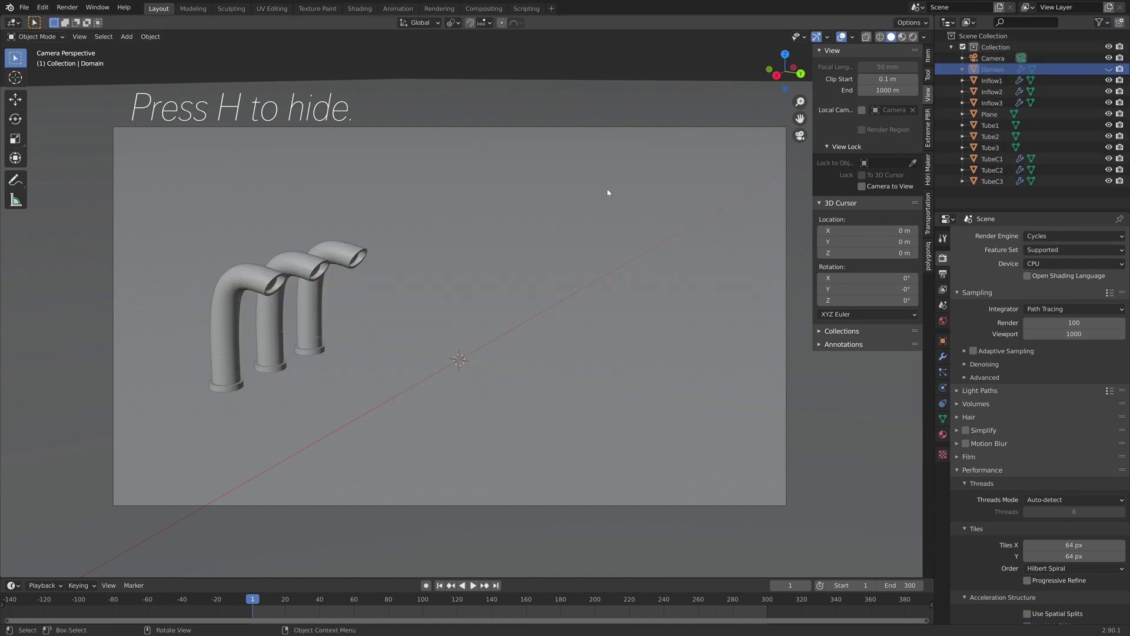
Add fluid physics to Inflow1, the disc inside the nearest pipe's opening, and set its type to Flow
middle_click_drag(338, 284, 320, 276)
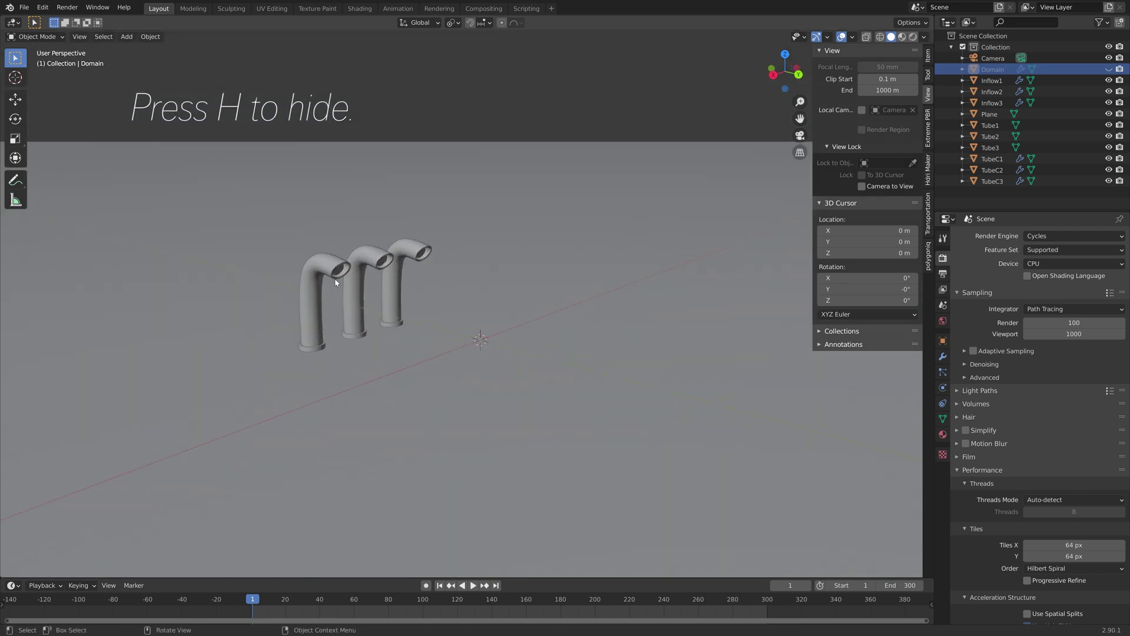
scroll(312, 273, "up", 5)
left_click(187, 219)
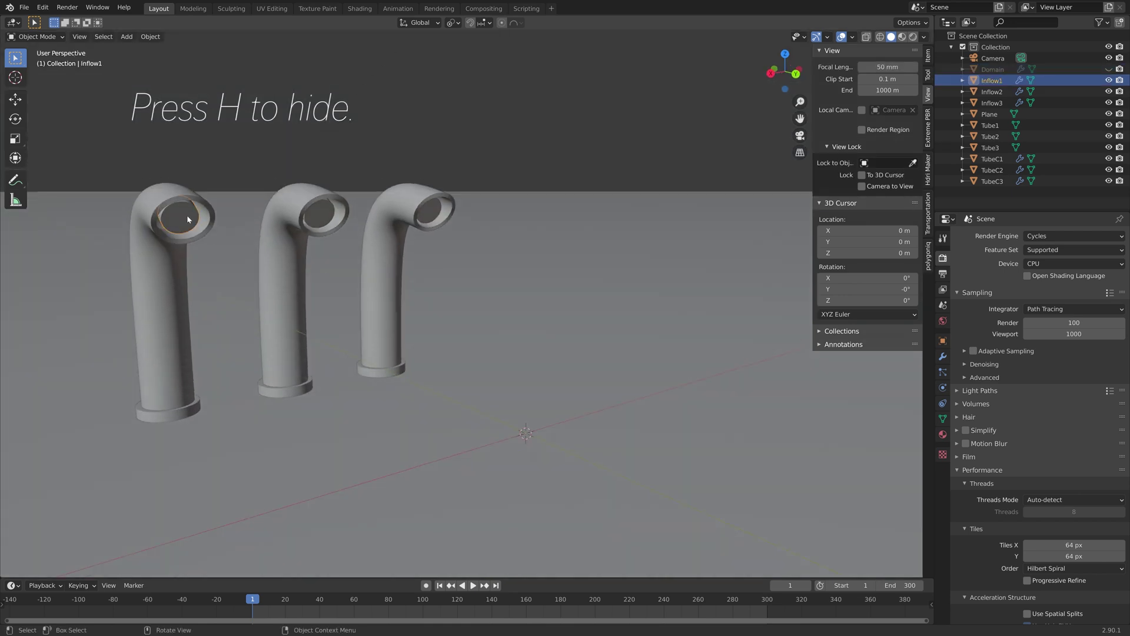
left_click(942, 387)
left_click(1036, 320)
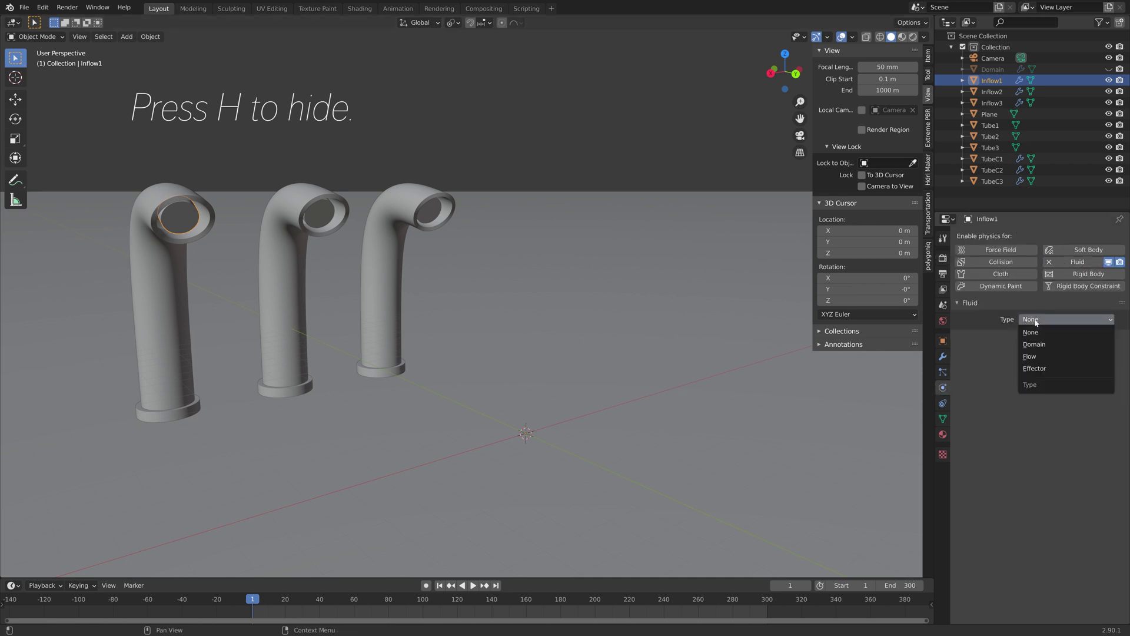
left_click(1040, 356)
Set Inflow1's flow type to Liquid and its flow behavior to Inflow, with 4 sampling substeps
left_click(1043, 352)
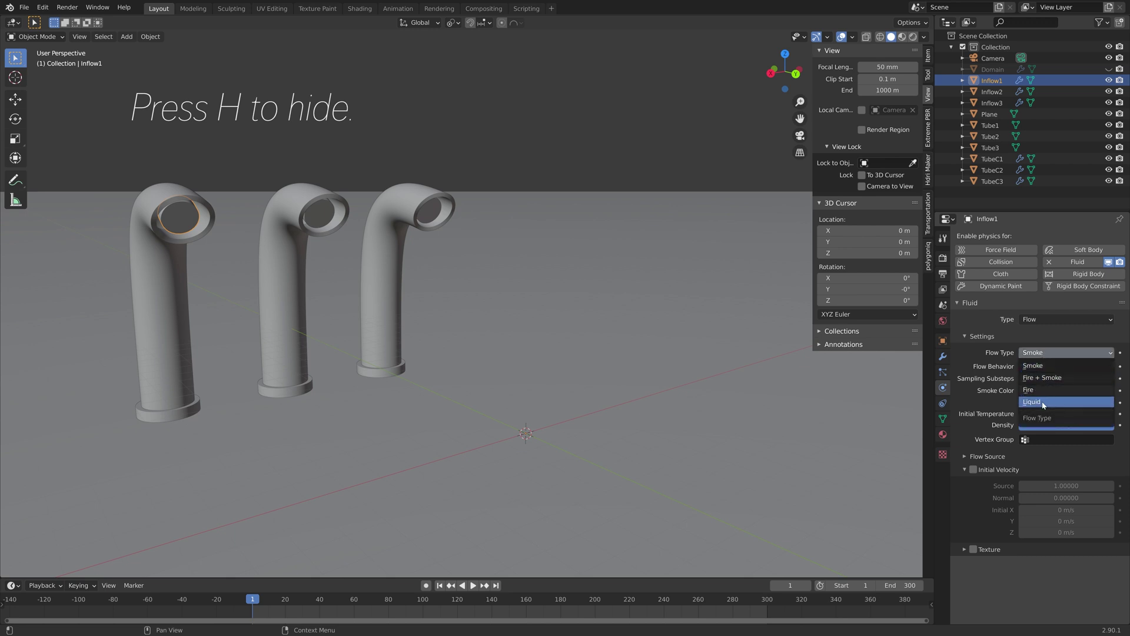
left_click(1043, 389)
left_click(1044, 372)
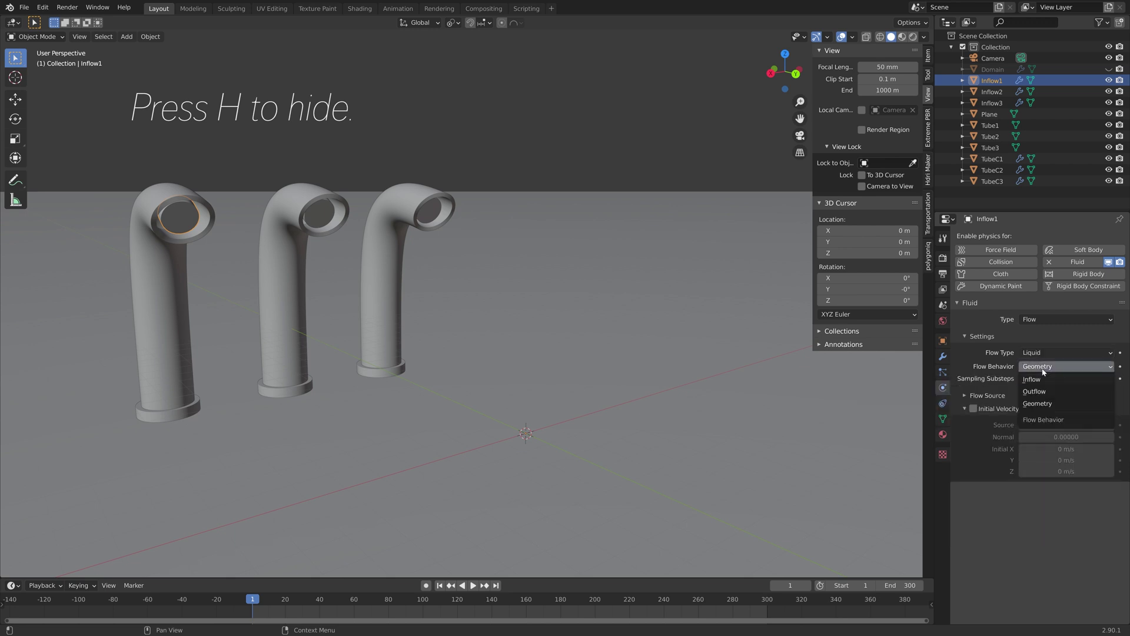
left_click(1045, 380)
left_click(1068, 390)
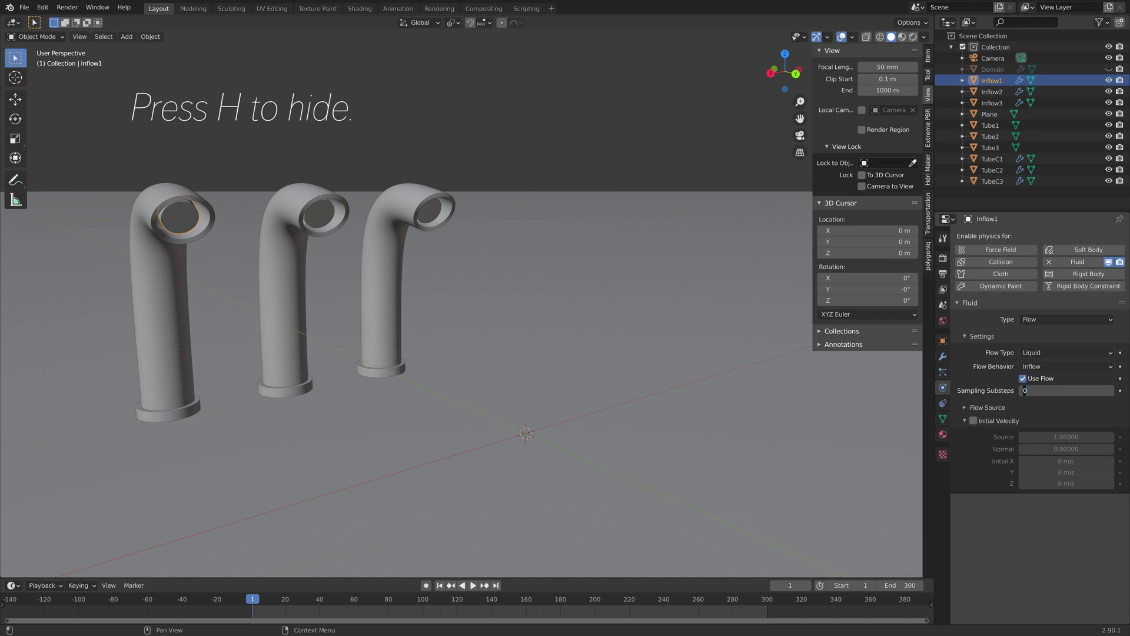
type("4")
key("Return")
Enable initial velocity for Inflow1 and set its source value to 4
scroll(412, 374, "up", 3)
mouse_move(412, 374)
middle_mouse_down()
mouse_move(453, 377)
mouse_move(418, 370)
middle_mouse_up()
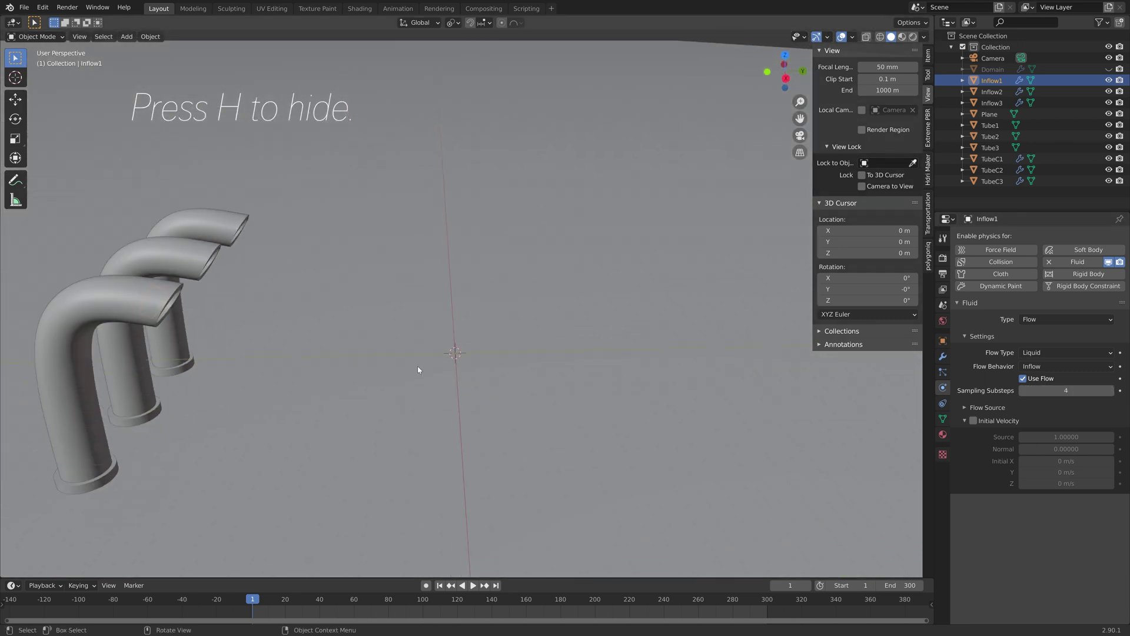
left_click(974, 421)
left_click(1070, 437)
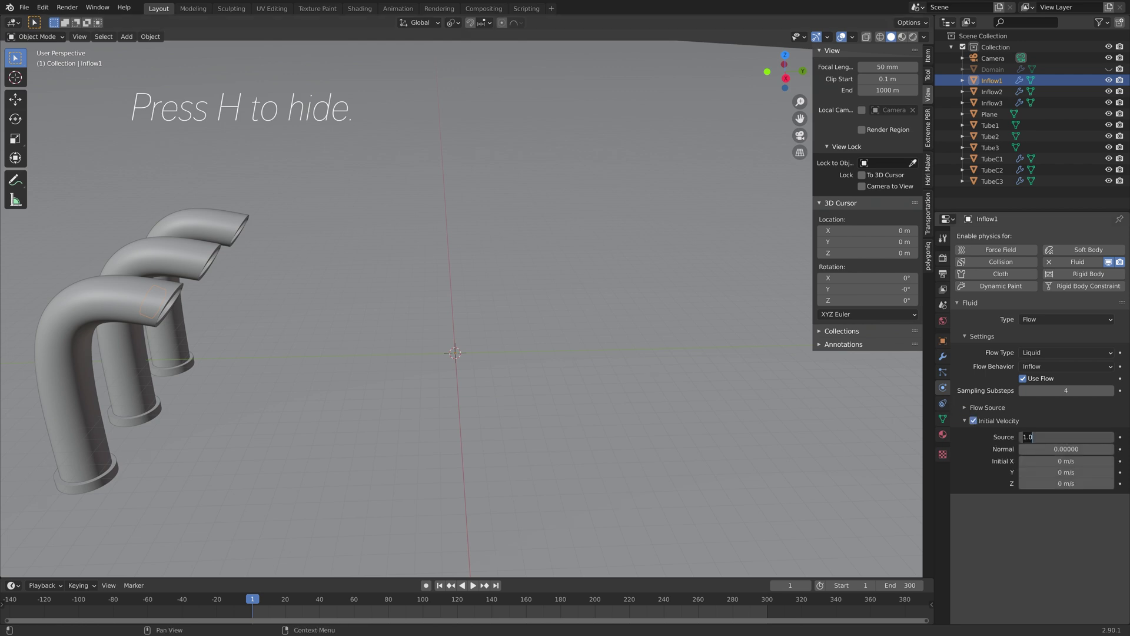
type("4")
key("Return")
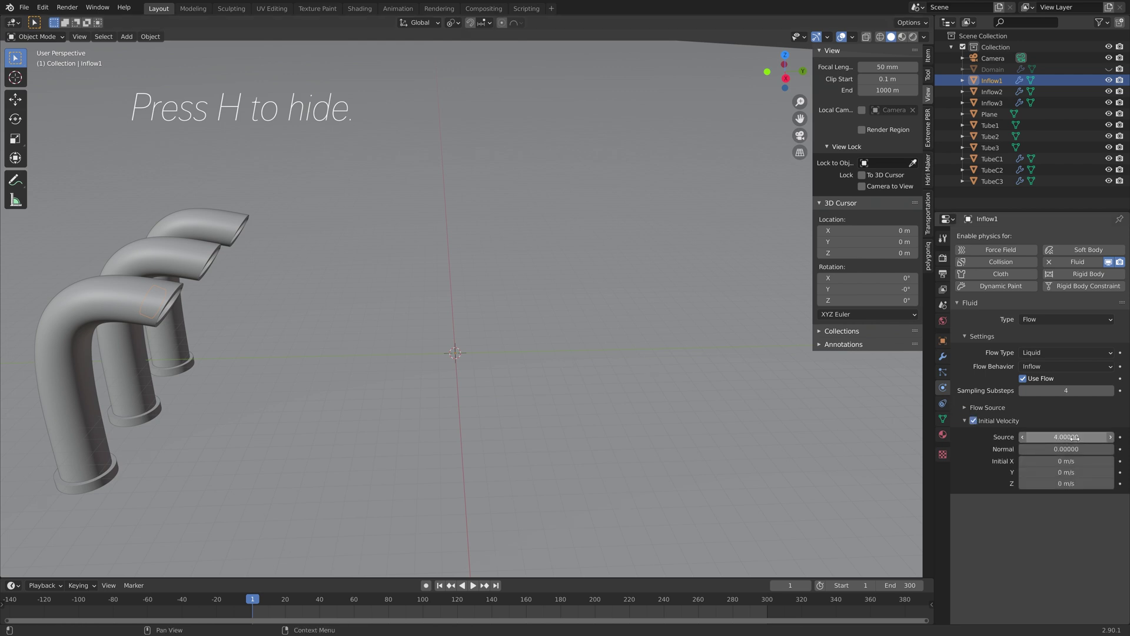
Set Inflow1's initial velocity to 7 m/s in Y and -1 m/s in Z
left_click(1066, 472)
type("7")
key("Return")
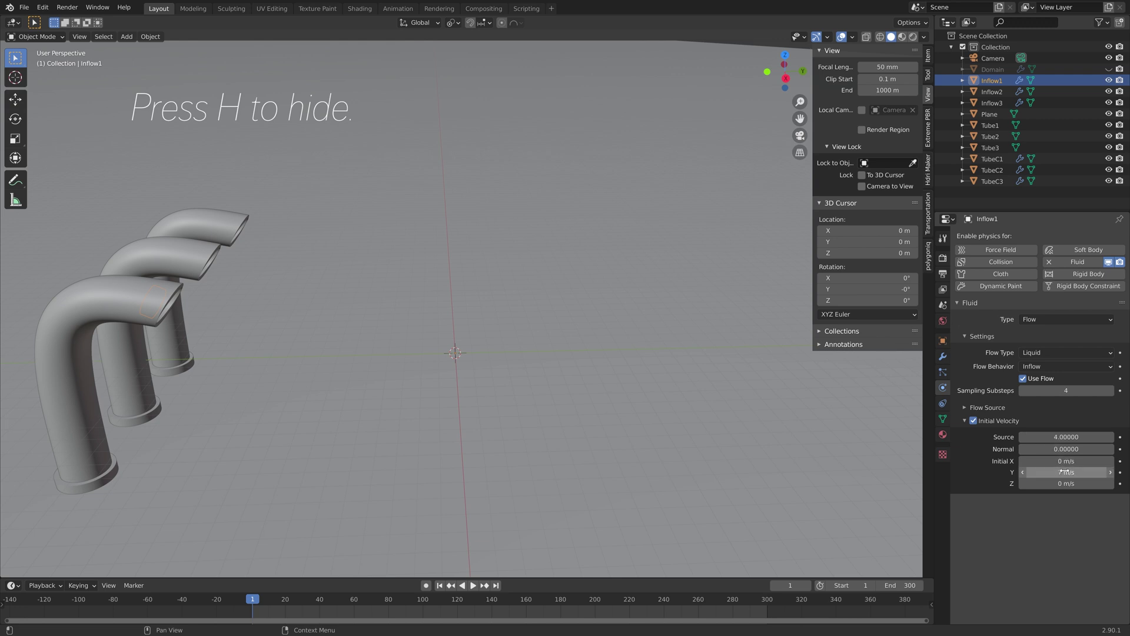
middle_click_drag(412, 341, 388, 261)
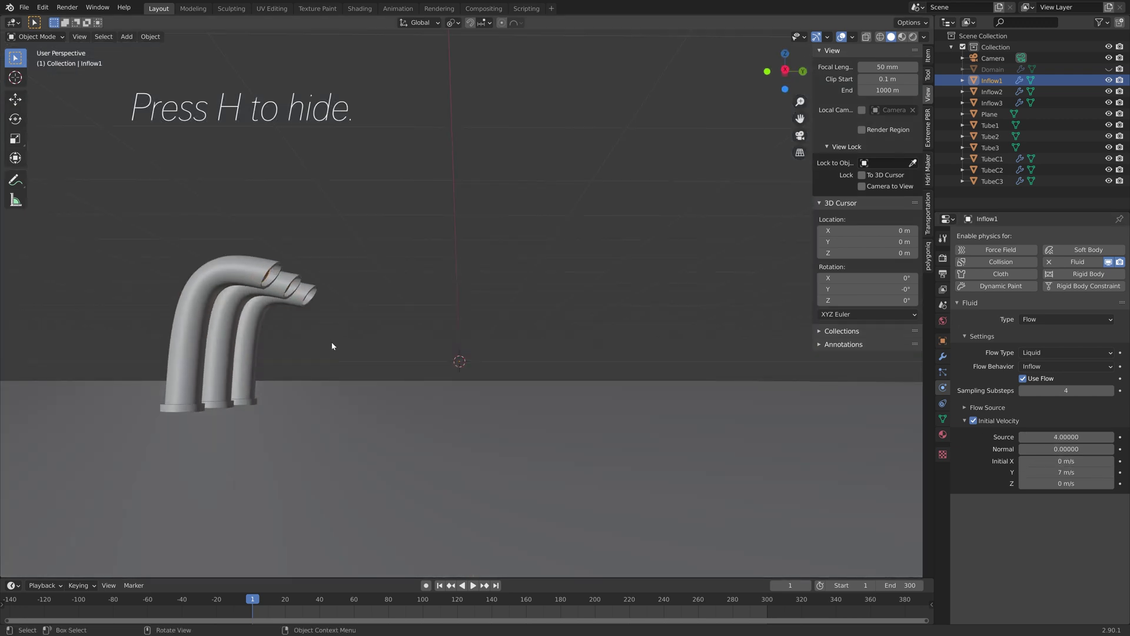
left_click(1066, 484)
type("-3")
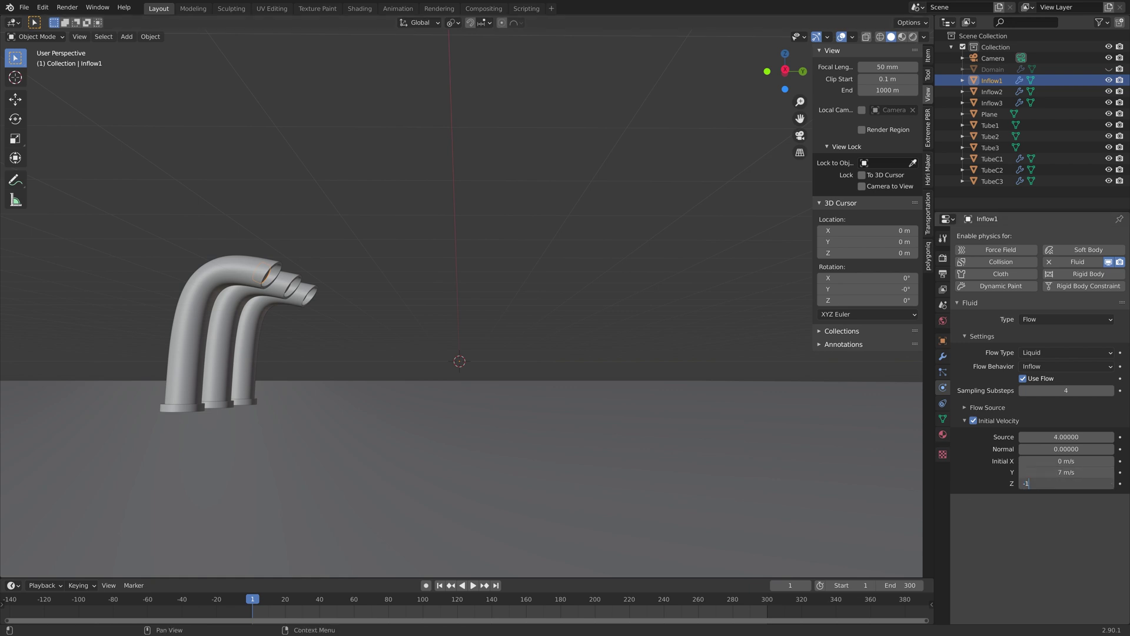
key("Return")
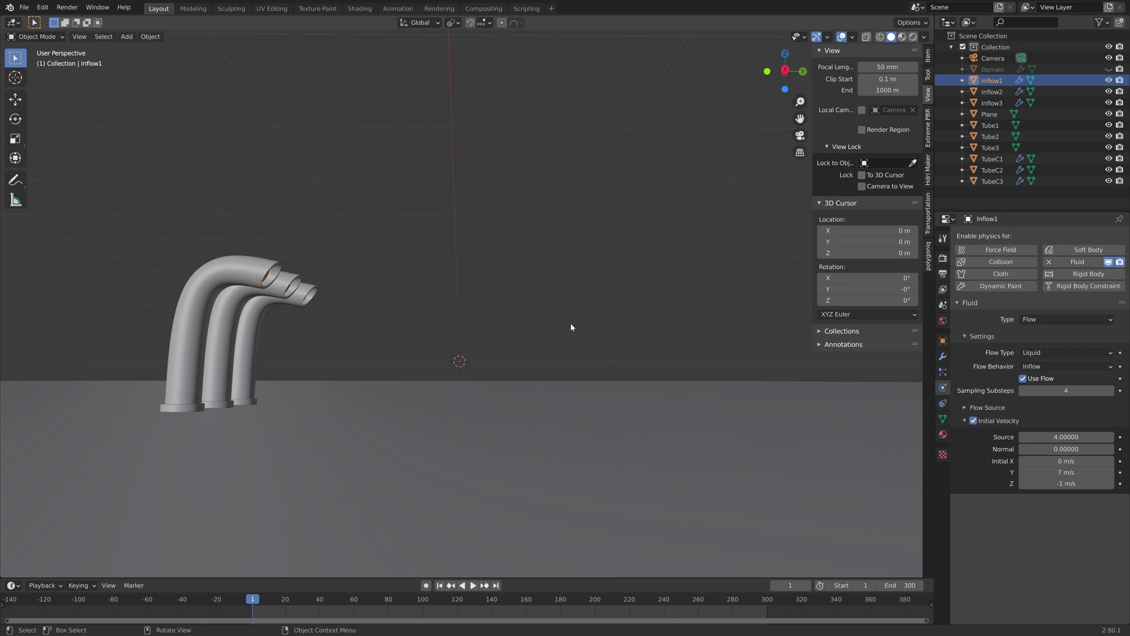
Make Inflow2 a fluid Flow object with Liquid flow type, Inflow behavior and 4 sampling substeps
middle_click_drag(570, 327, 359, 274)
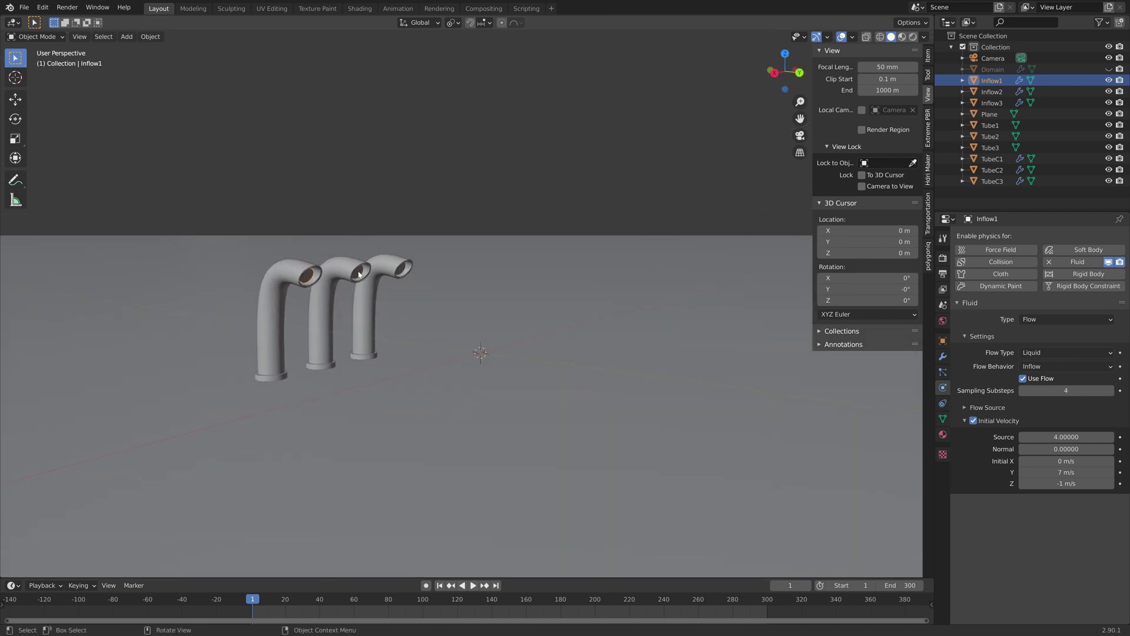
left_click(360, 275)
left_click(1054, 353)
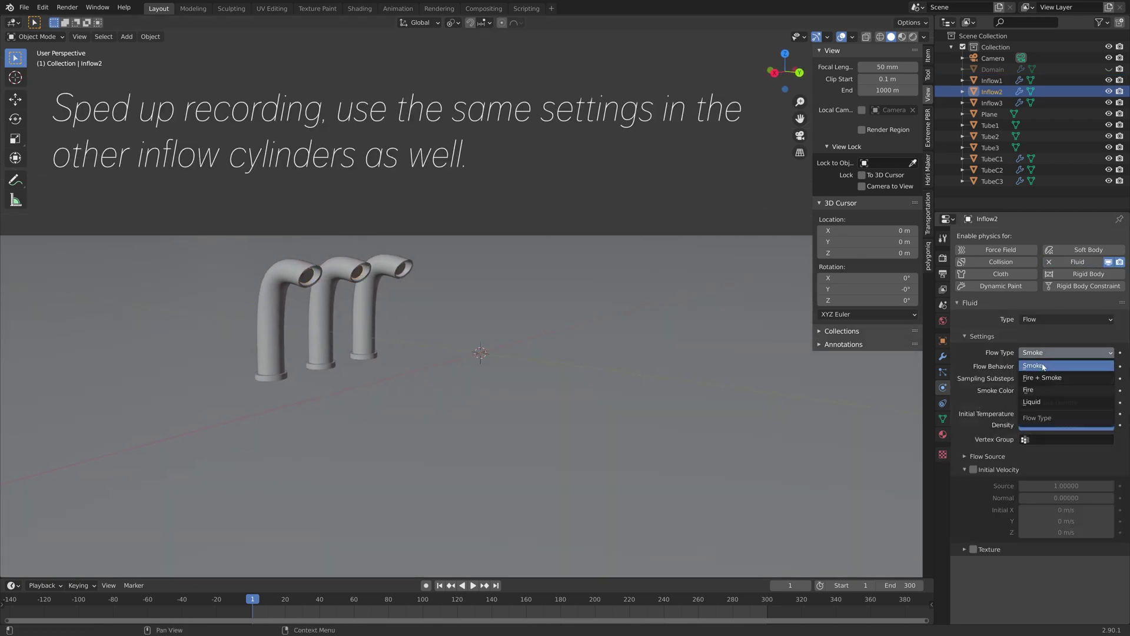
left_click(1032, 401)
left_click(1042, 366)
left_click(1039, 379)
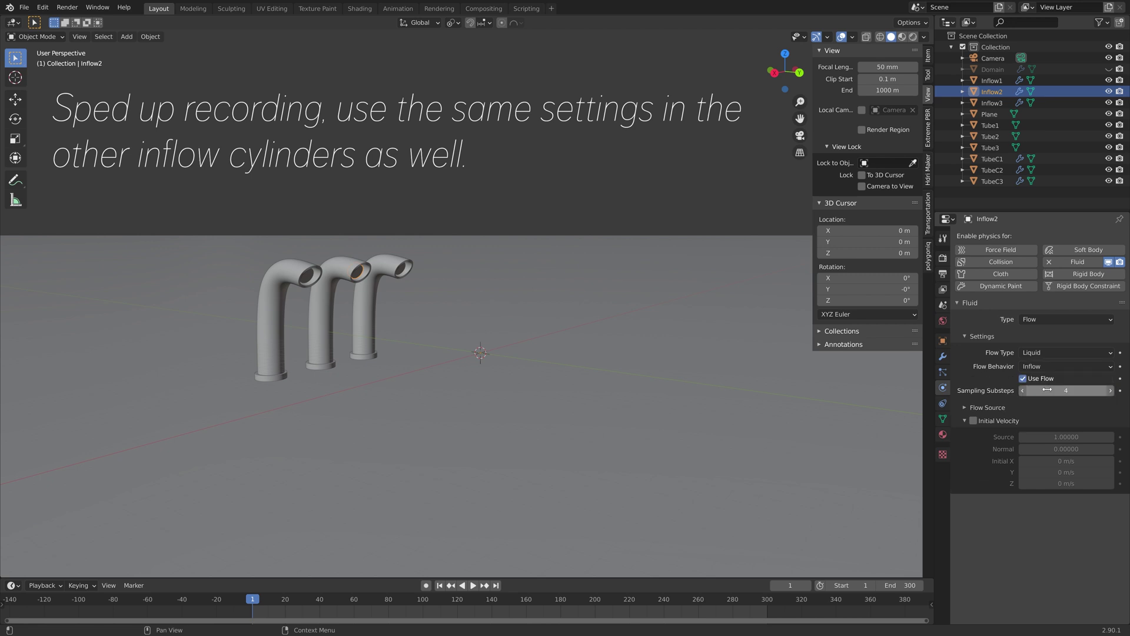
Enable initial velocity for Inflow2 with source 4, Y 7 m/s and Z -1 m/s
left_click(973, 420)
left_click(1067, 437)
type("4")
key("Return")
left_click(1066, 472)
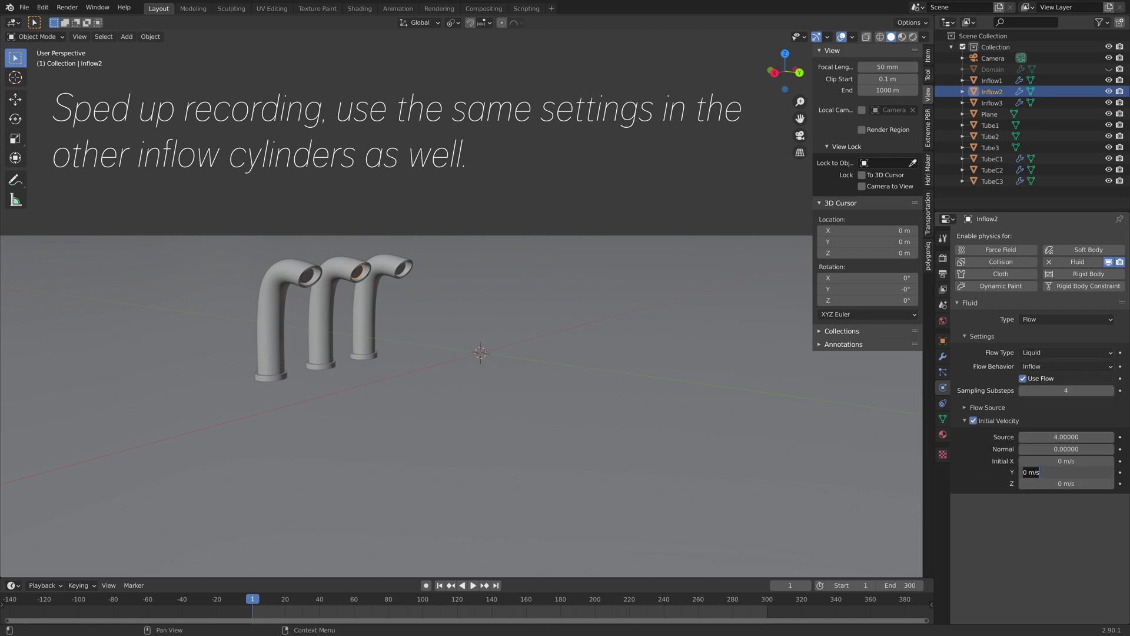
type("7")
key("Tab")
type("-1")
key("Return")
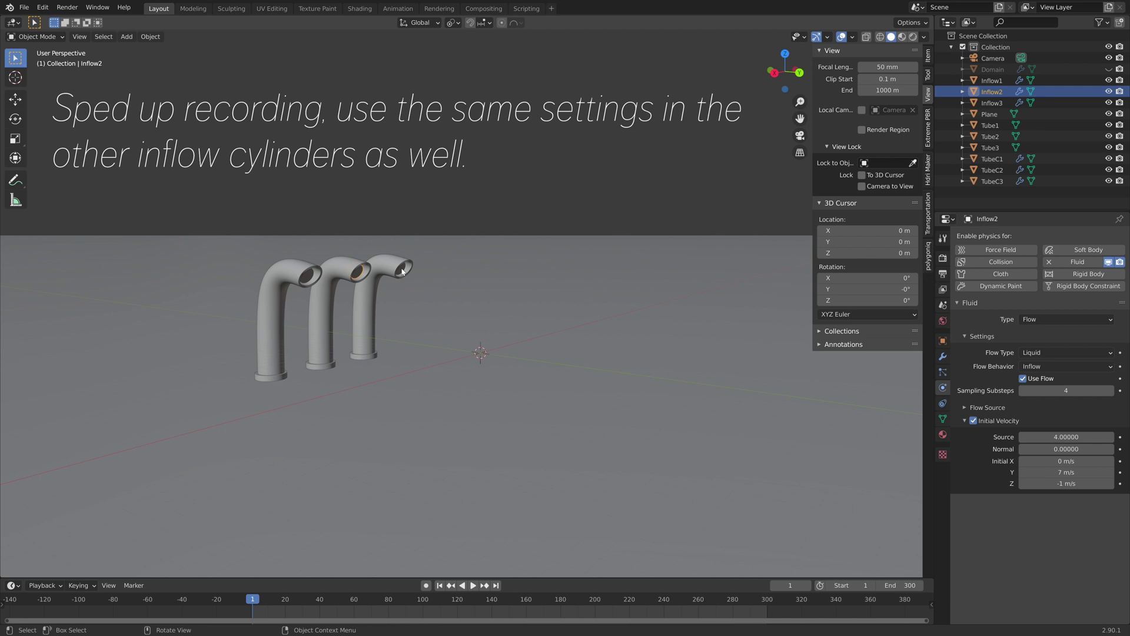
Make Inflow3 a fluid Flow object with Liquid flow type, Inflow behavior and 4 sampling substeps
left_click(402, 271)
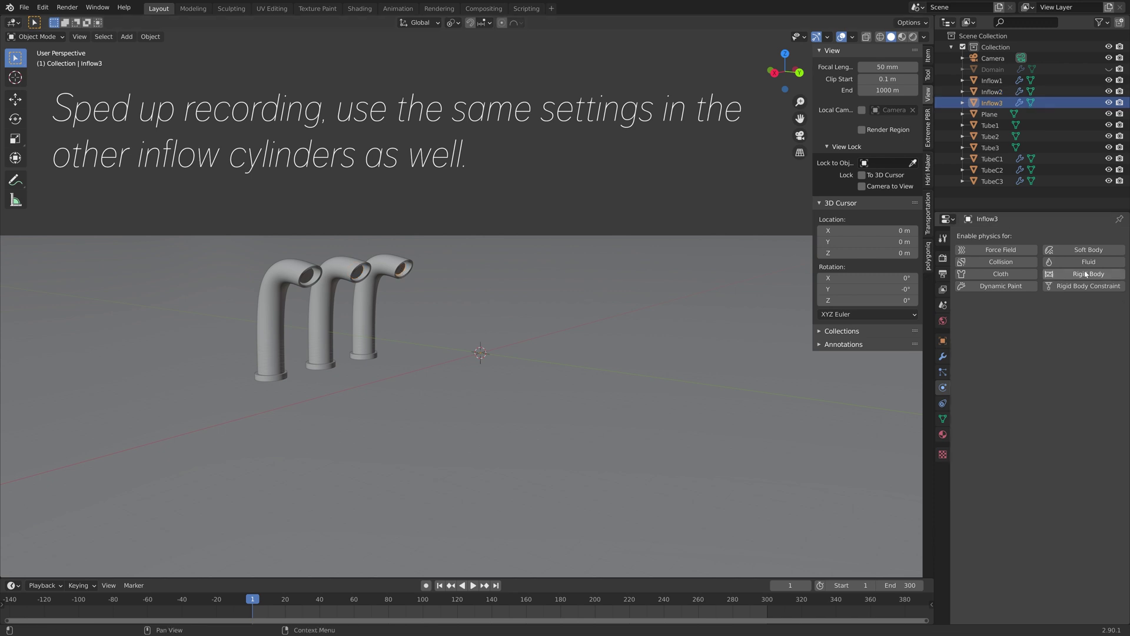
left_click(1046, 353)
left_click(1048, 366)
left_click(1036, 401)
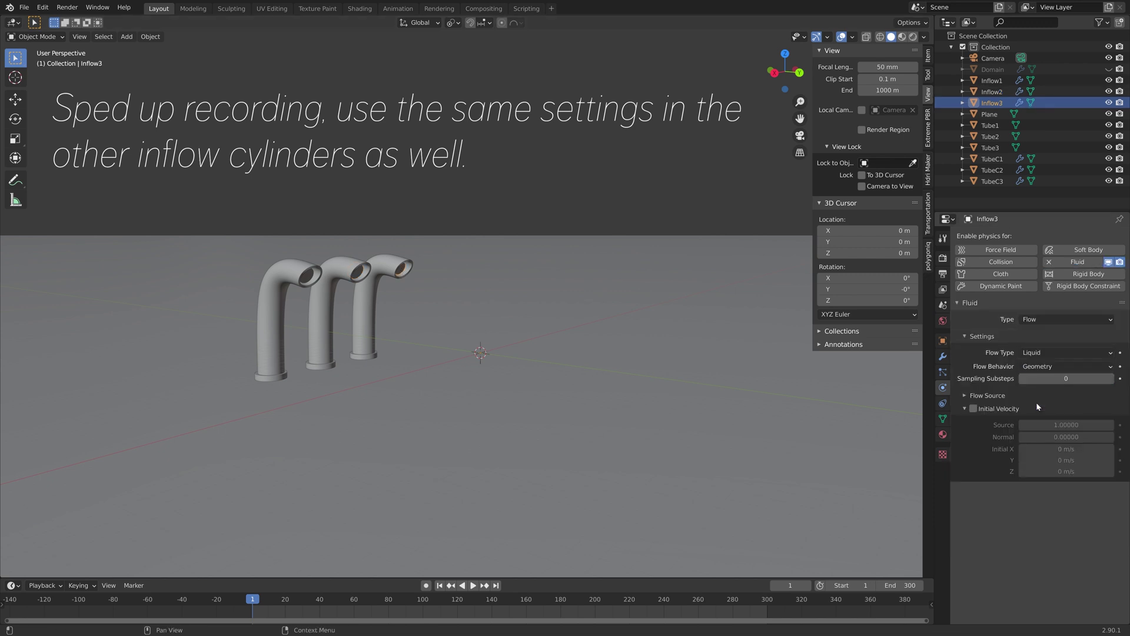
left_click(1054, 366)
left_click(1054, 378)
left_click(1053, 390)
type("4")
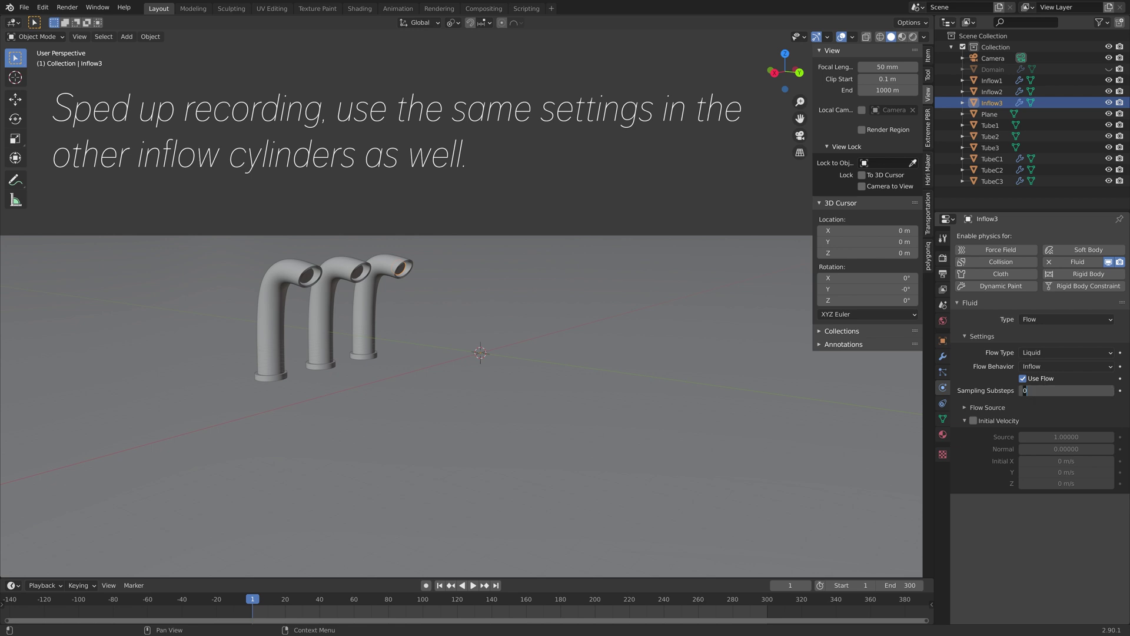
key("Return")
Enable initial velocity for Inflow3 with source 4, Y 7 m/s and Z -1 m/s
left_click(974, 421)
left_click(1054, 437)
type("1.04")
key("Return")
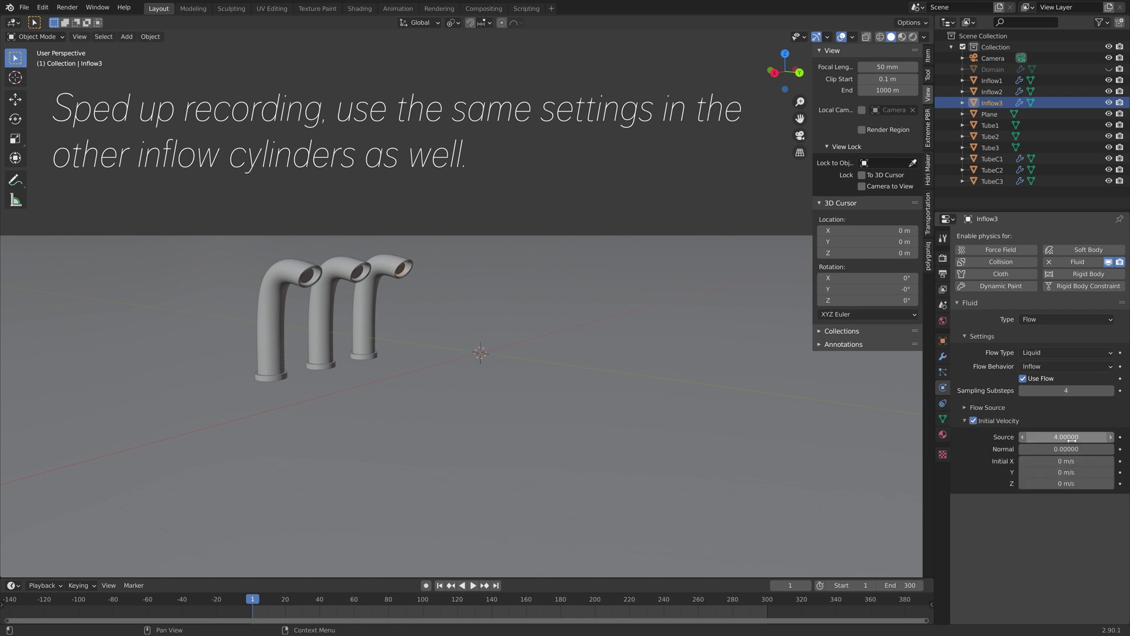
left_click(1067, 472)
type("7")
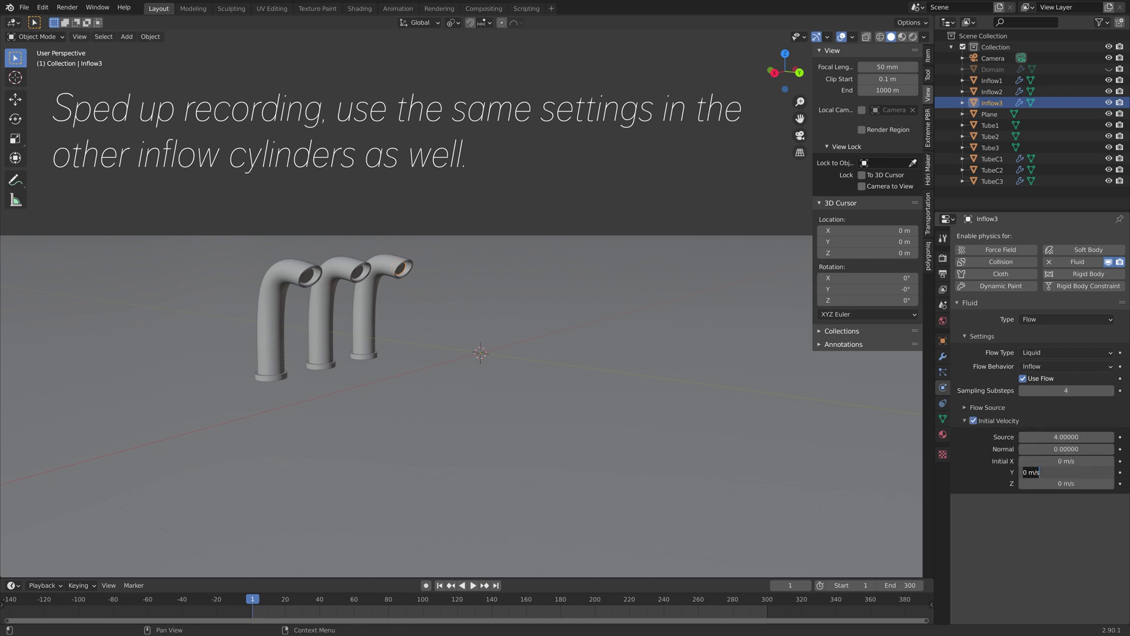
key("Return")
left_click(1066, 484)
type("-1")
key("Return")
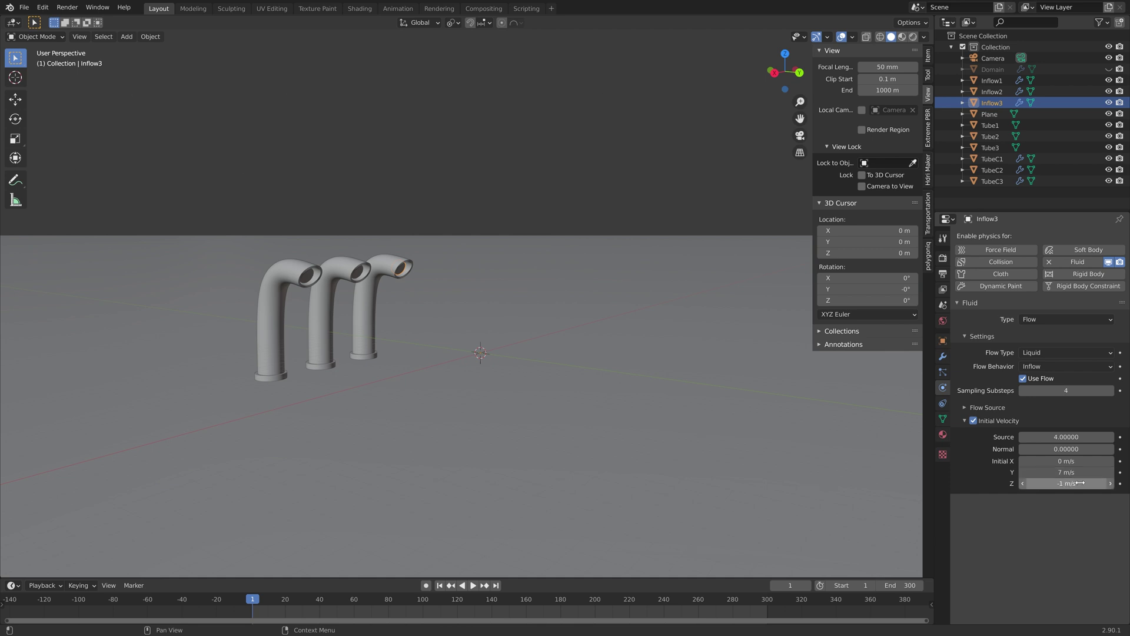
Add fluid physics to Tube1, the nearest pipe, and set its type to Effector
left_click(280, 267)
left_click(1085, 263)
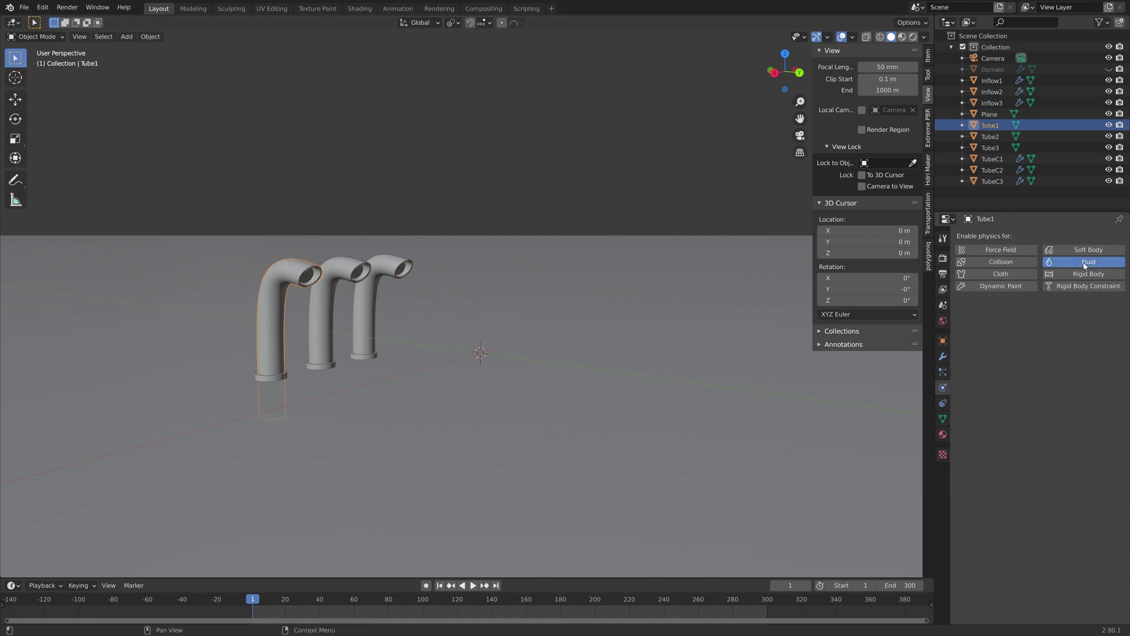
left_click(1063, 320)
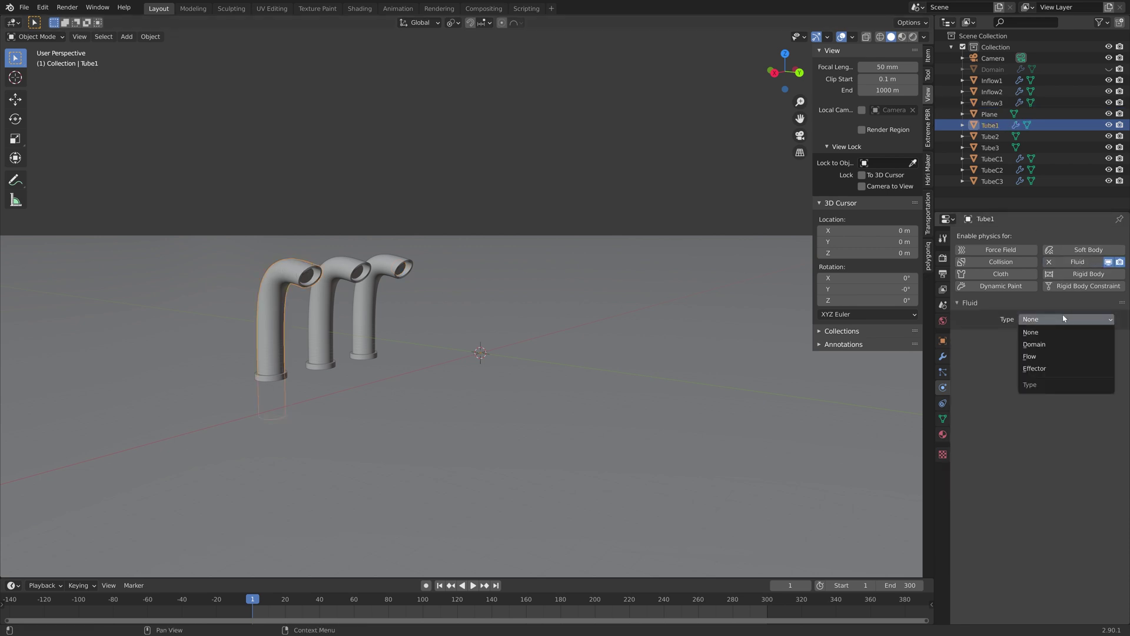
left_click(1055, 369)
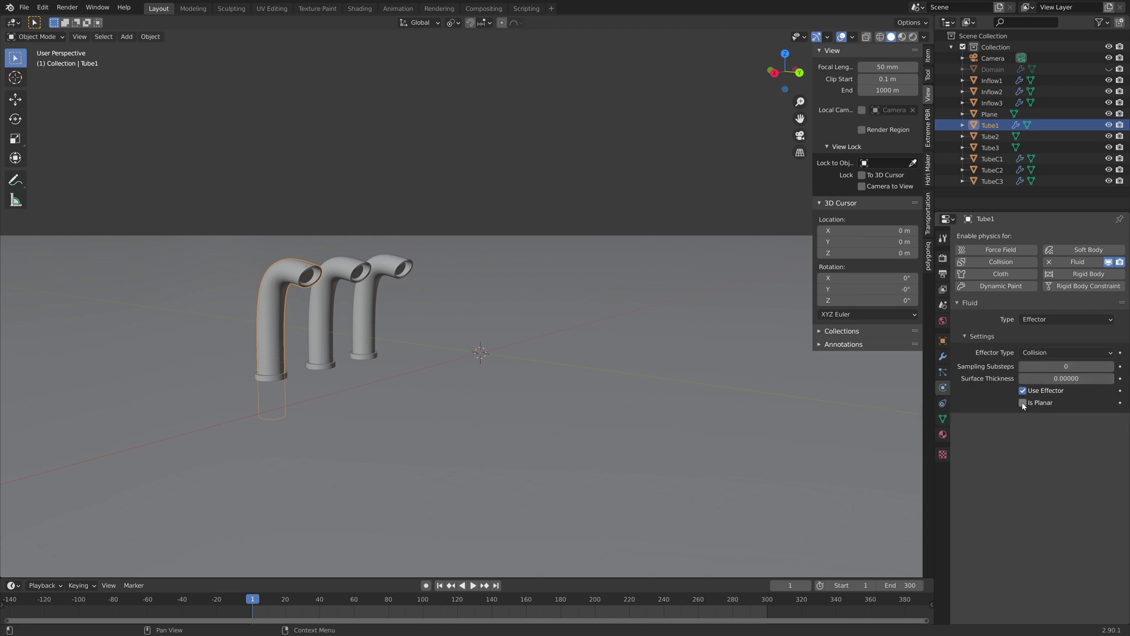
Make Tube2, the middle pipe, a fluid Effector and enable its Is Planar option
left_click(336, 270)
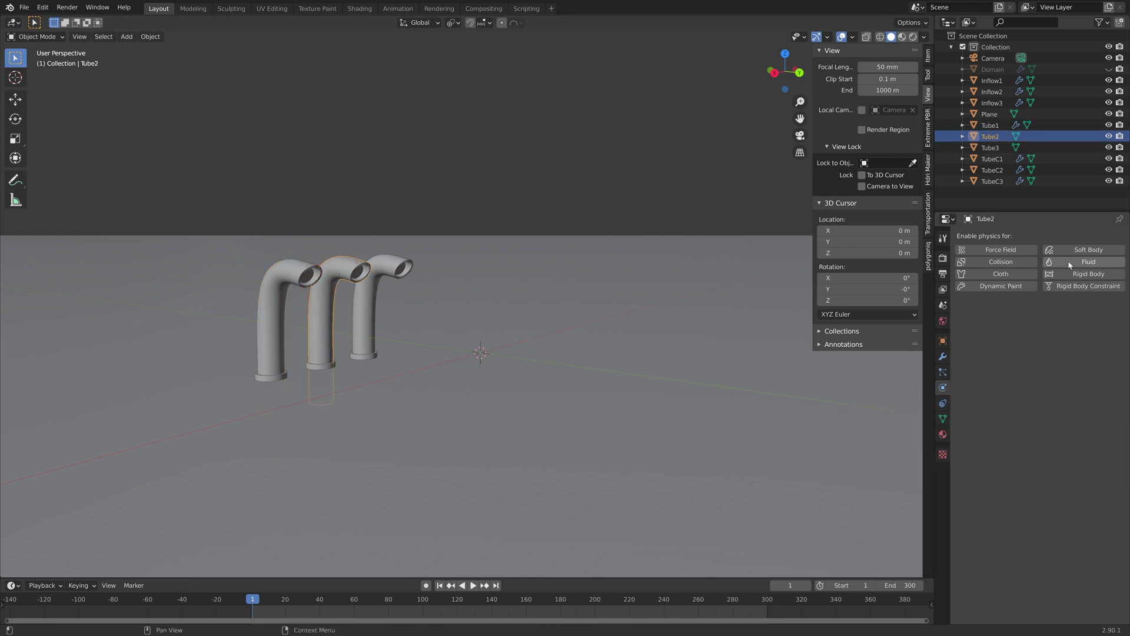
left_click(1083, 262)
left_click(1066, 319)
left_click(1034, 368)
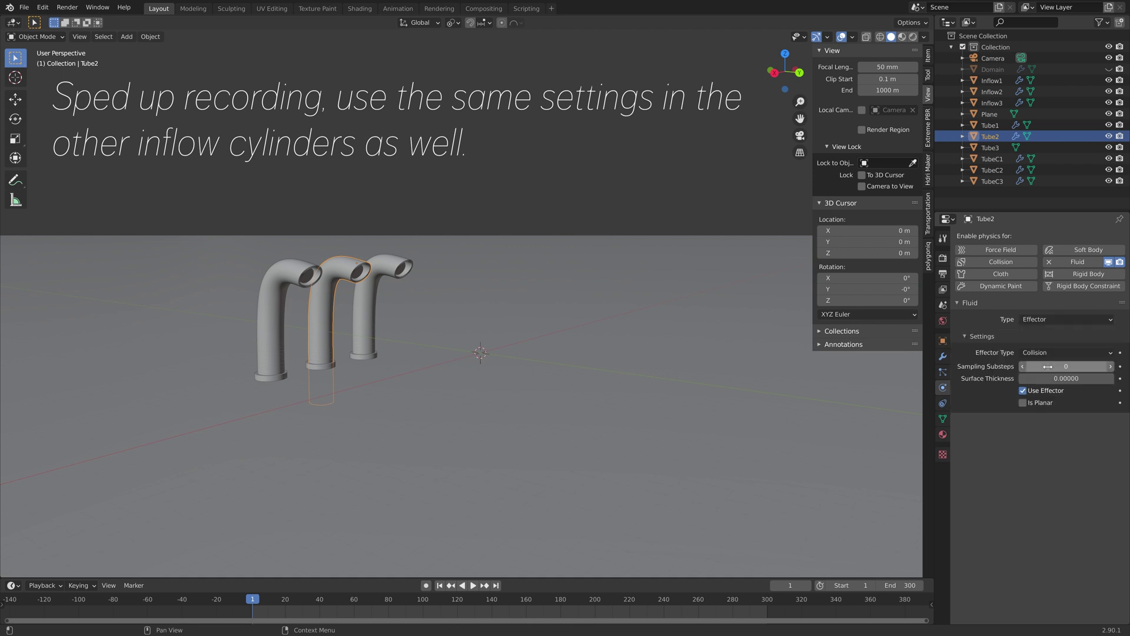
left_click(1023, 403)
Make Tube3, the farthest pipe, a fluid Effector and enable its Is Planar option
left_click(388, 262)
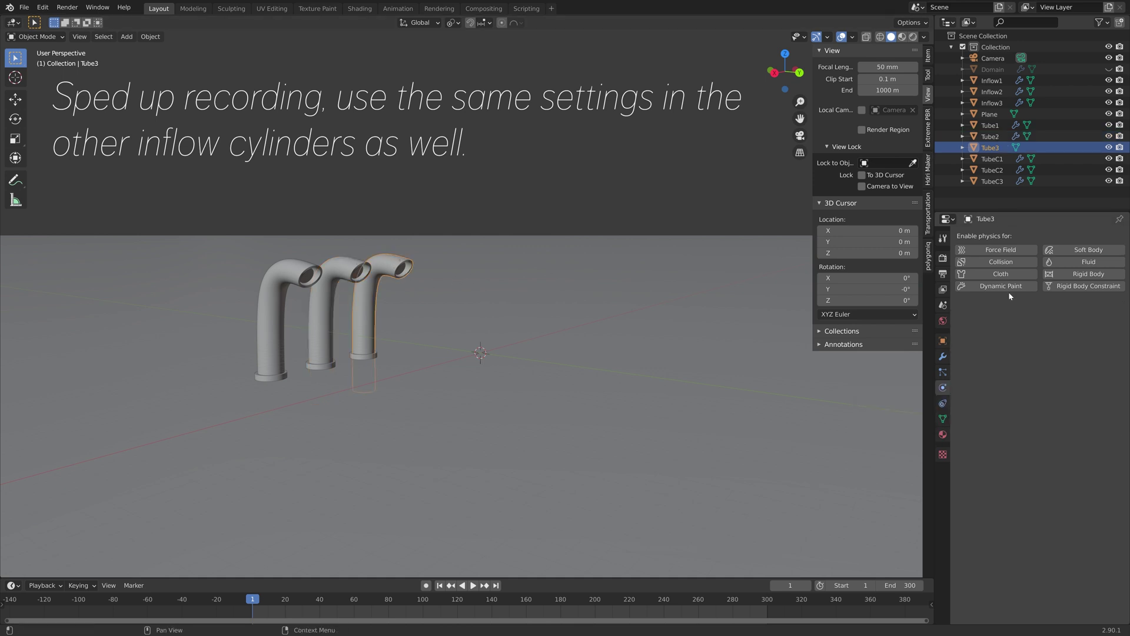
left_click(1083, 262)
left_click(1066, 319)
left_click(1035, 368)
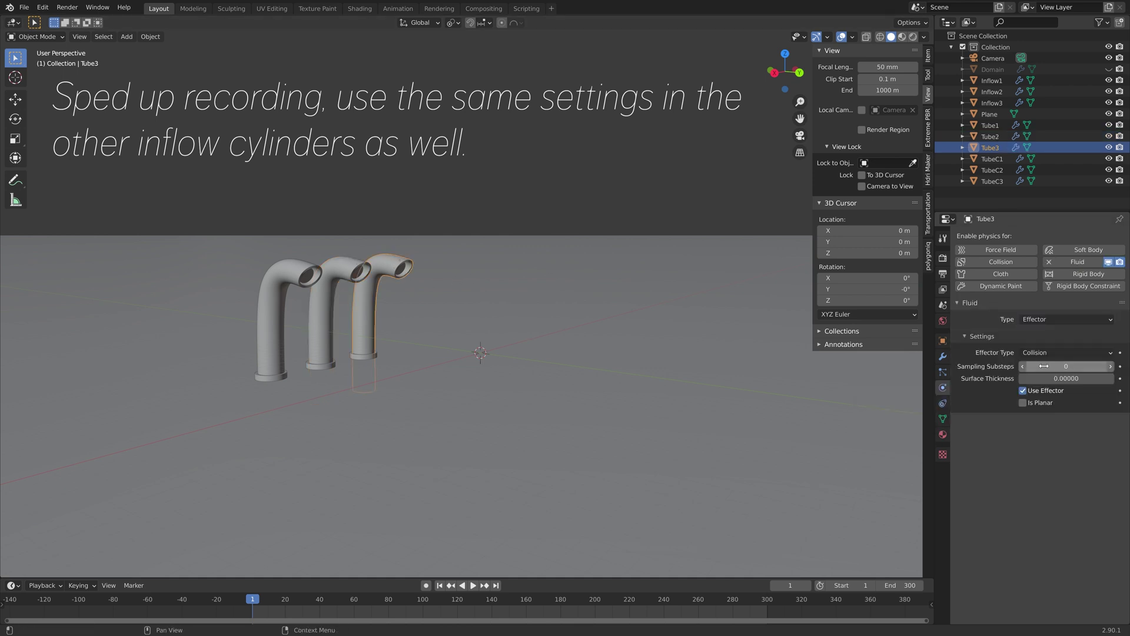
left_click(1023, 403)
middle_click_drag(618, 247, 525, 243)
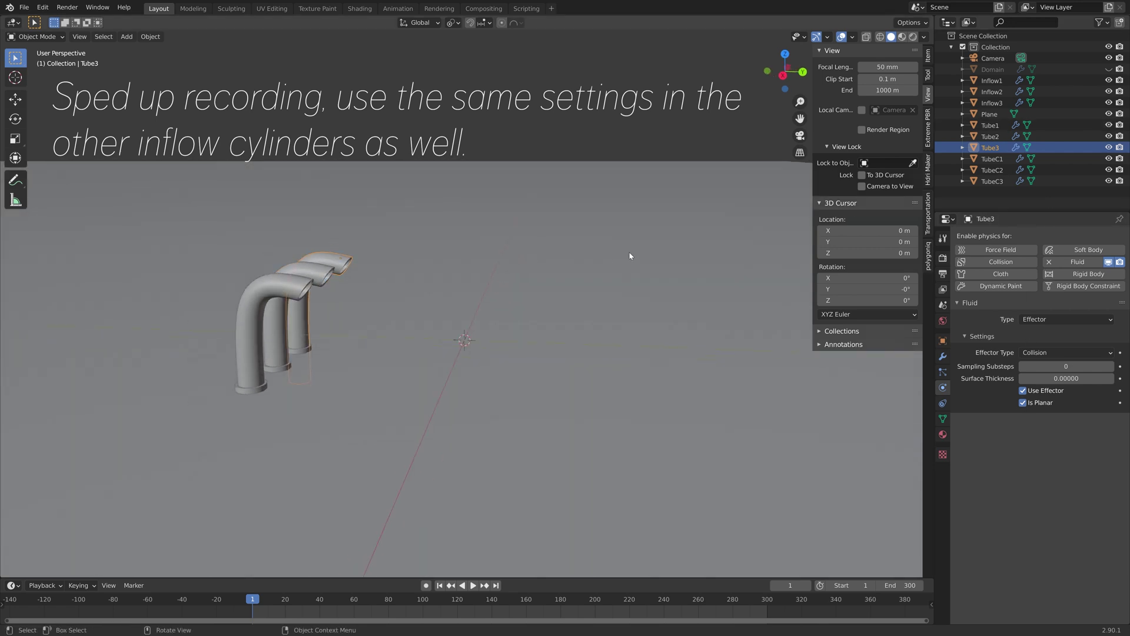
Unhide the Domain box, select it, add fluid physics and set its type to Domain
left_click(1108, 69)
left_click(573, 217)
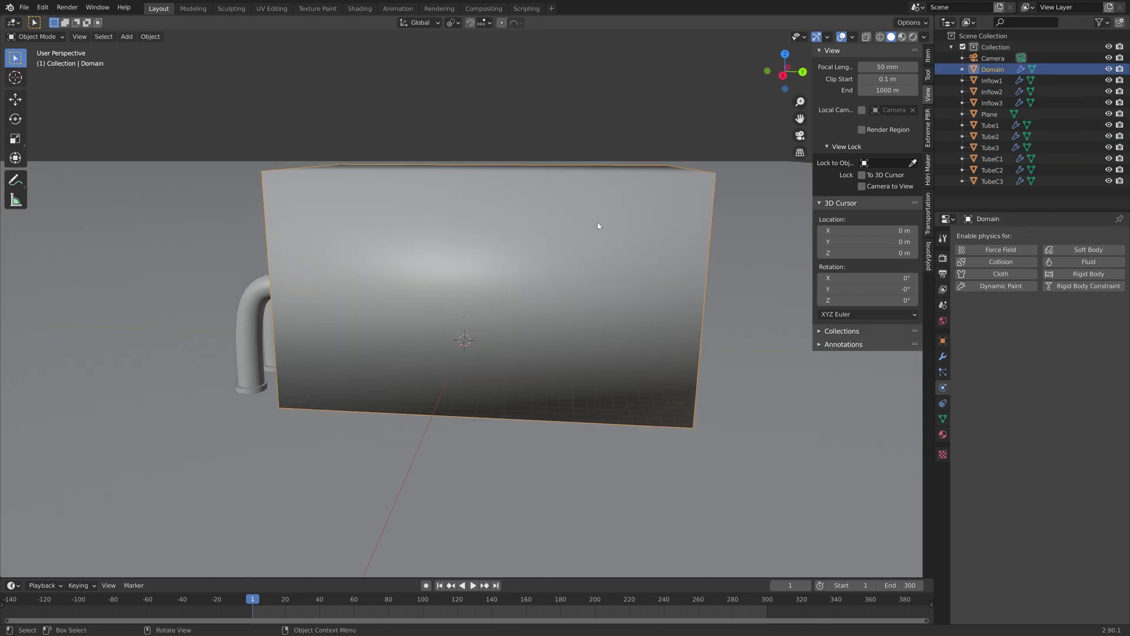
left_click(1081, 262)
left_click(1057, 323)
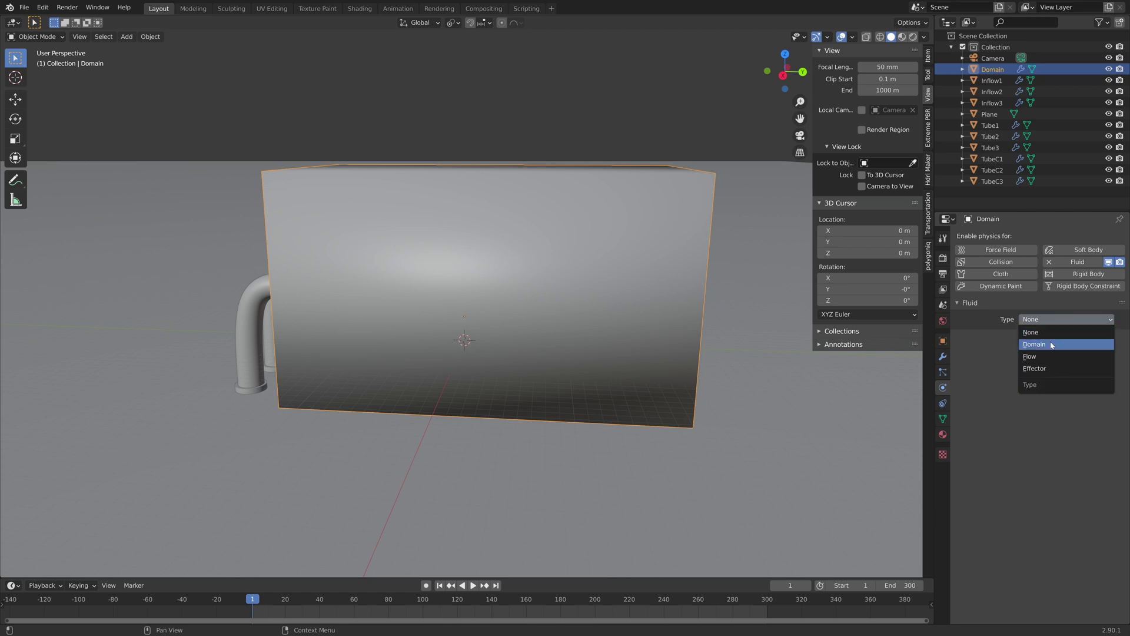
left_click(1052, 345)
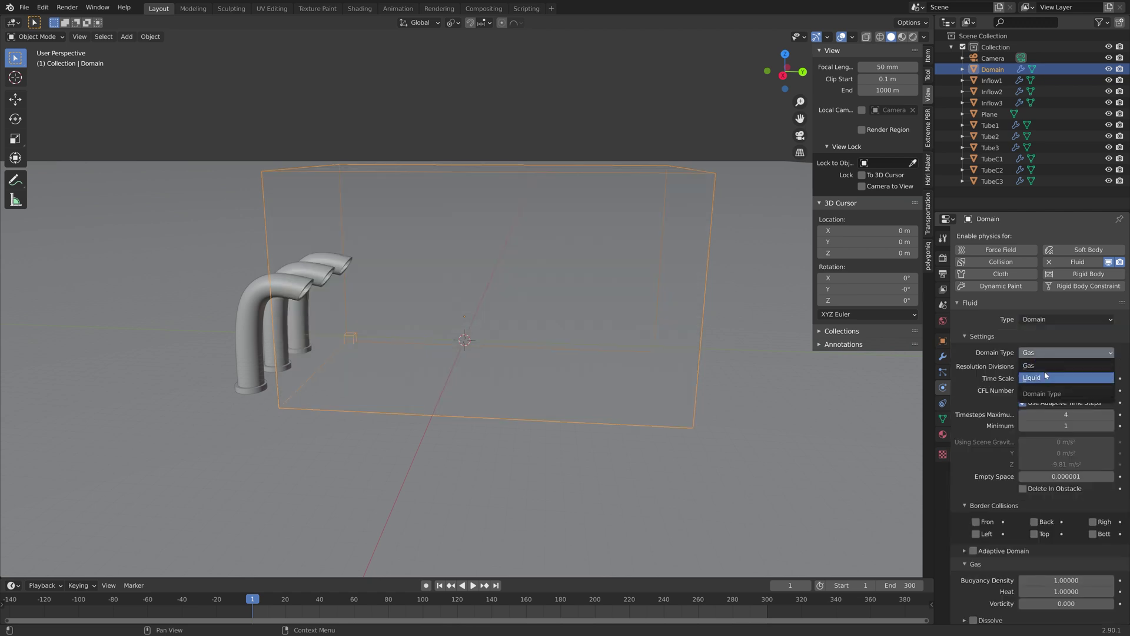
Set the domain type to Liquid and its resolution divisions to 100
double_click(1046, 366)
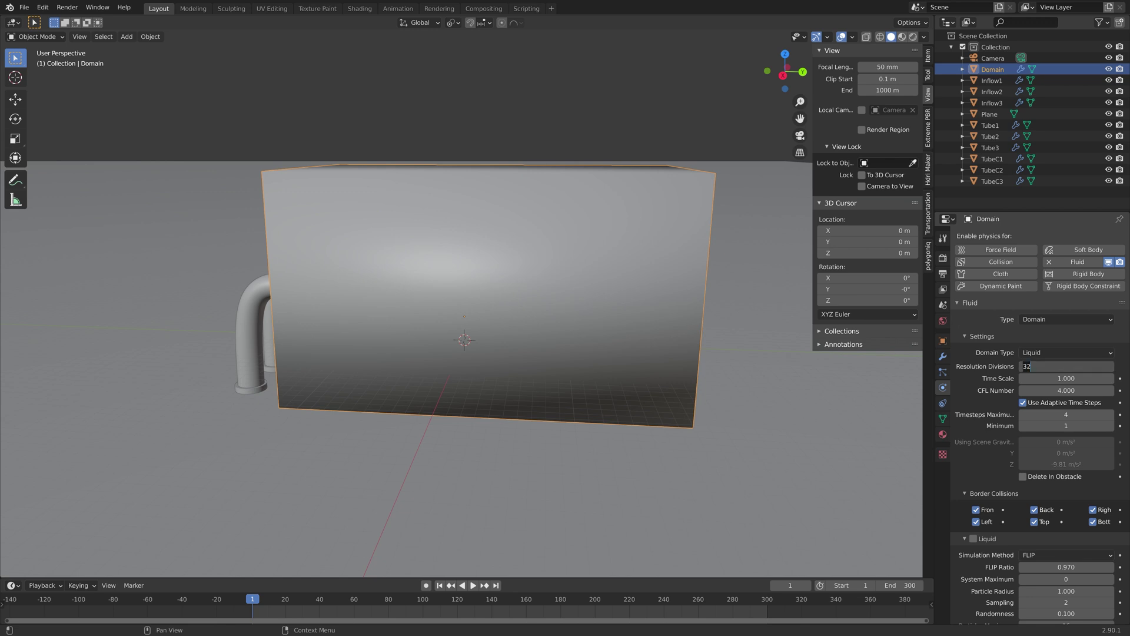
type("100")
left_click(1008, 432)
Enable Diffusion and Mesh for the fluid domain
scroll(1008, 435, "down", 10)
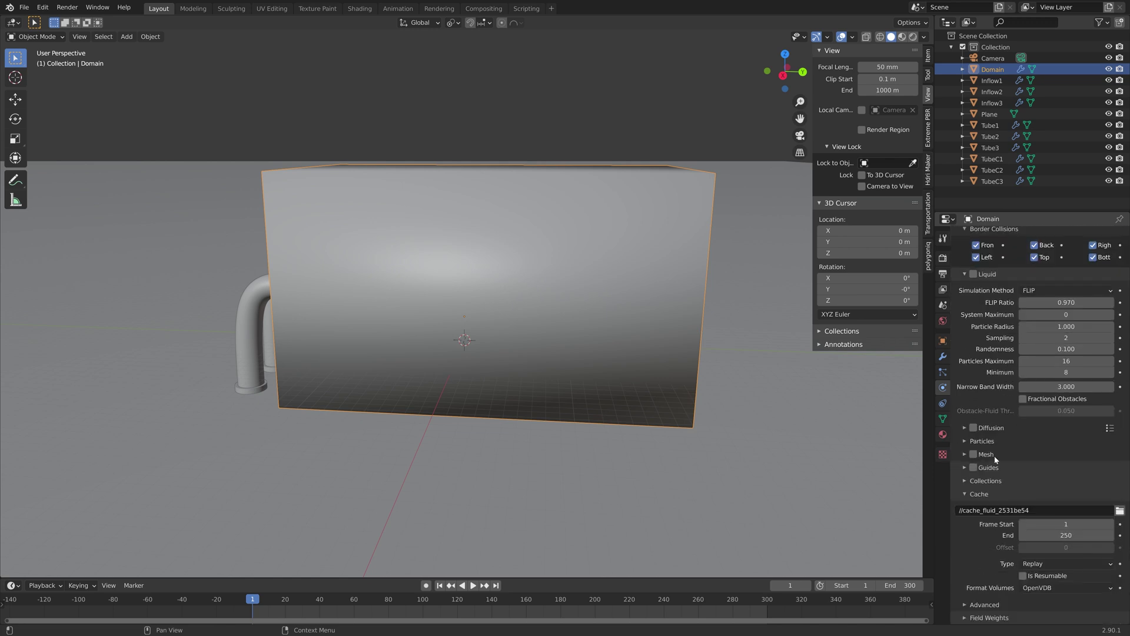
left_click(966, 429)
left_click(973, 428)
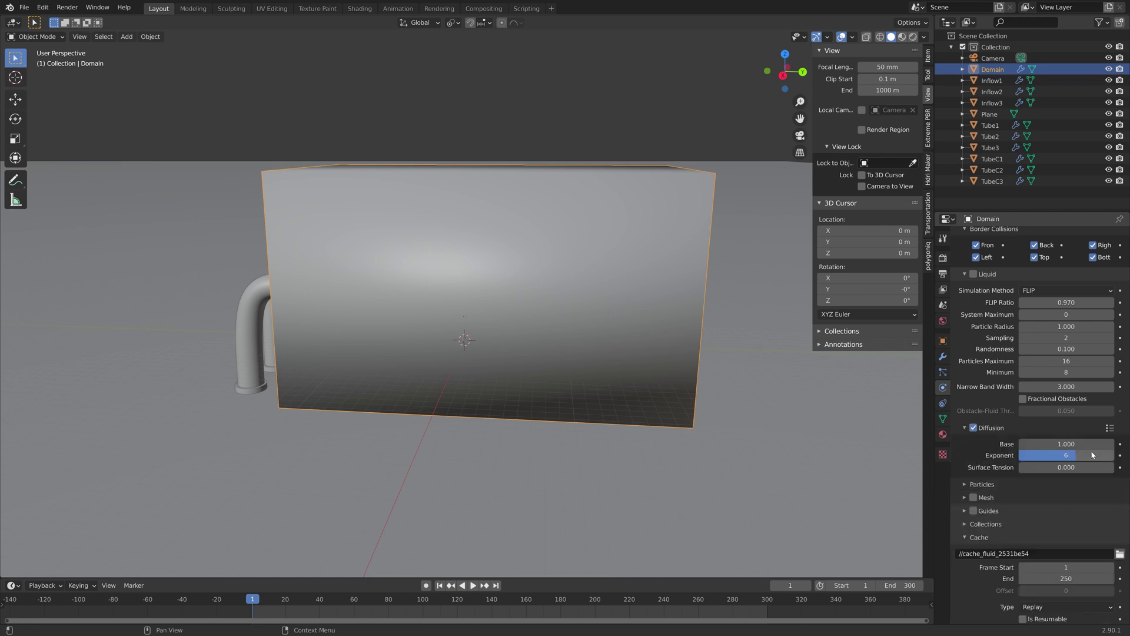
left_click(1110, 428)
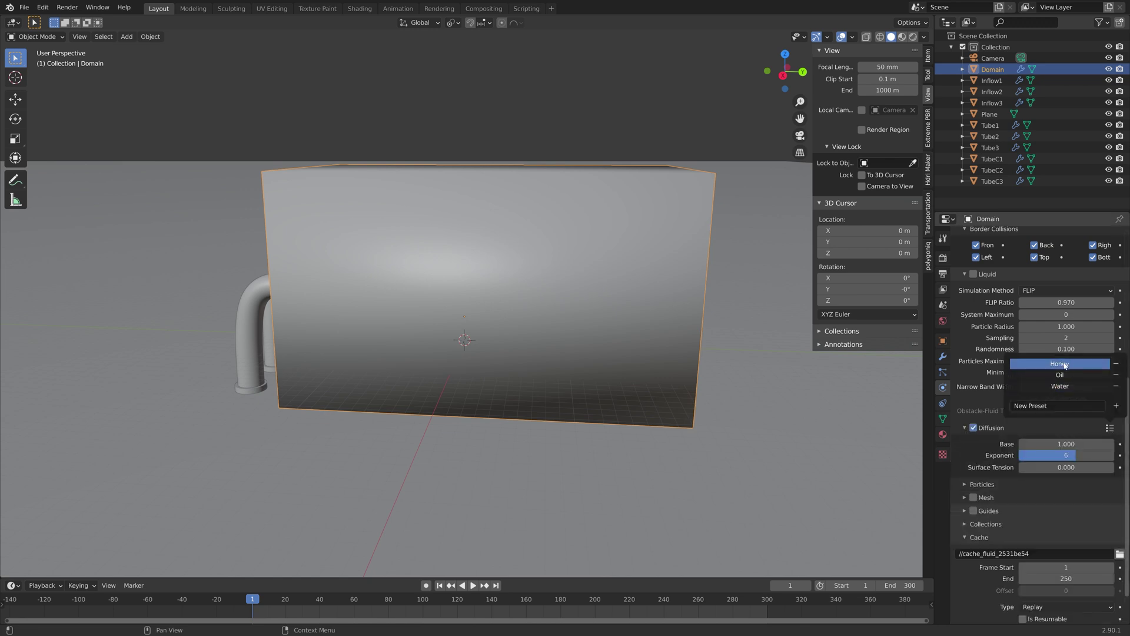
left_click(981, 469)
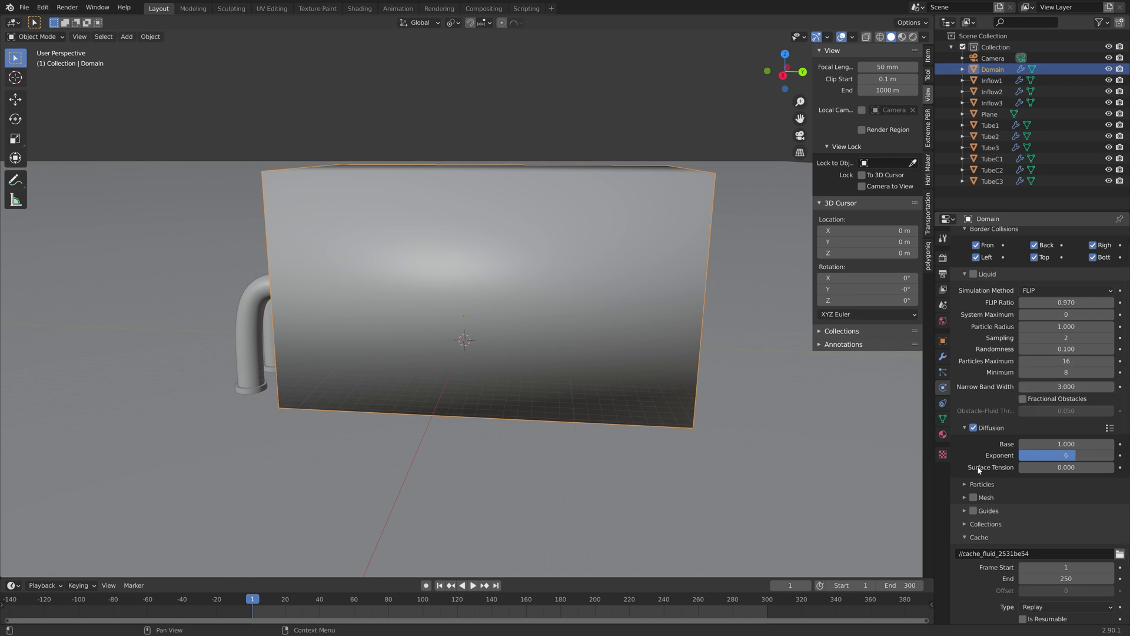
left_click(973, 498)
Set the domain cache's end frame to 300 and its type to All, and make it resumable
scroll(991, 469, "down", 3)
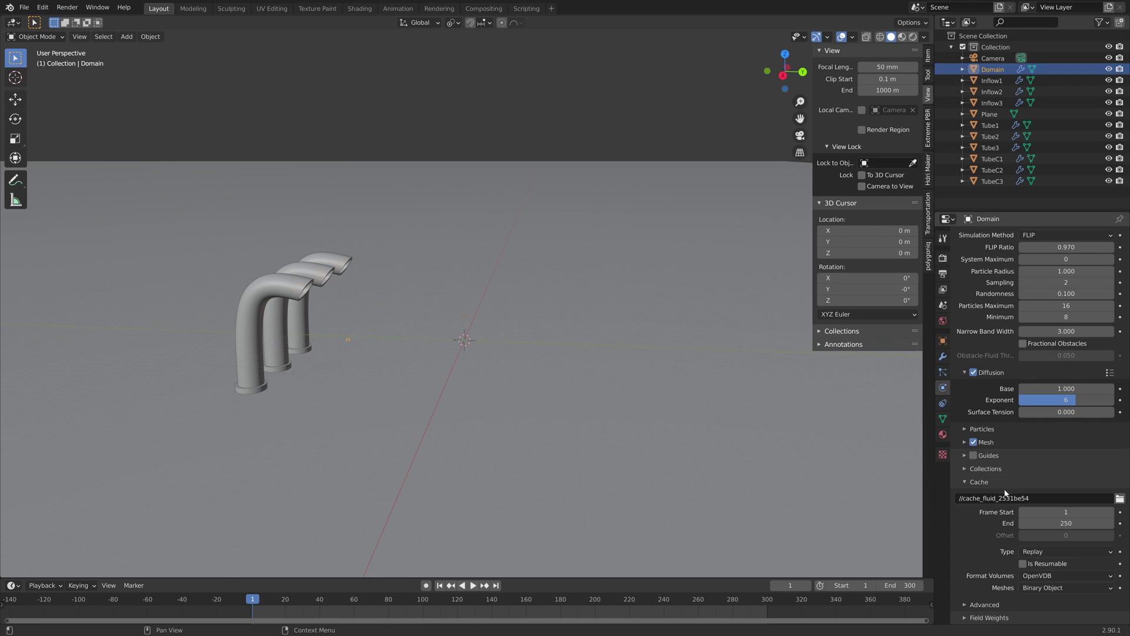
left_click(1055, 524)
type("300")
key("Return")
left_click(1060, 551)
left_click(1035, 590)
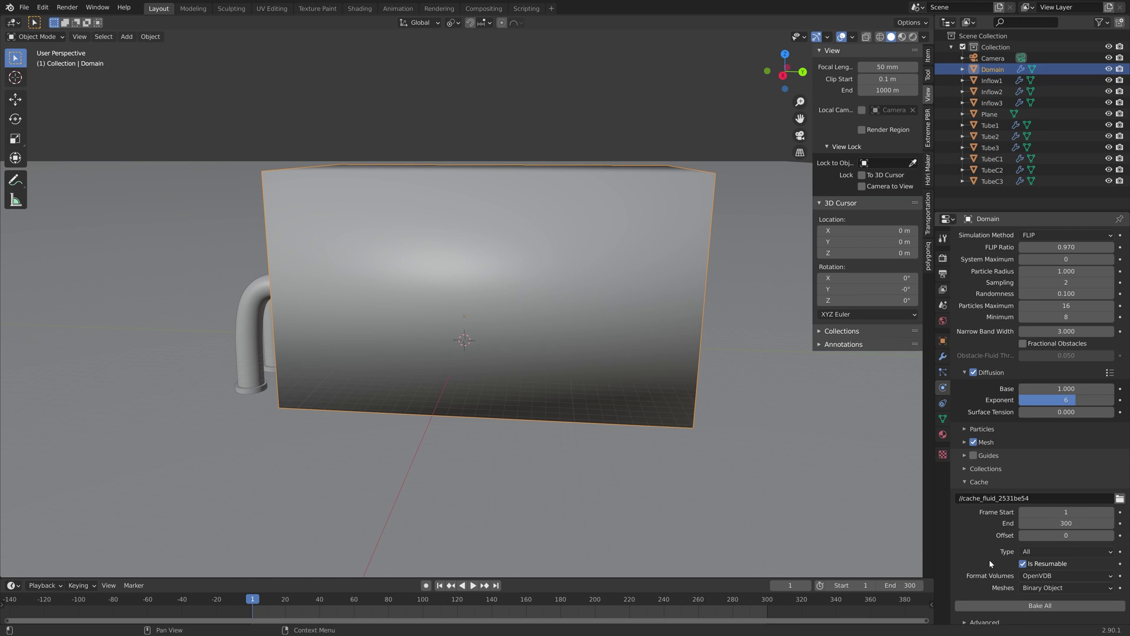
scroll(989, 559, "down", 1)
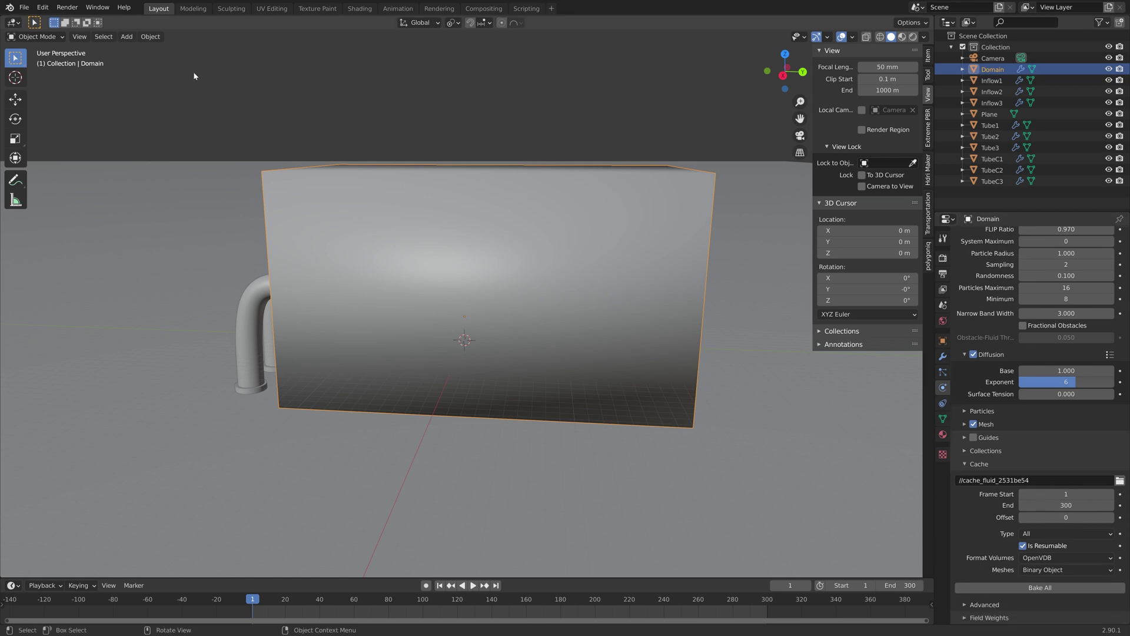
Save the project under the new name Tutorial in the Water startup folder
left_click(30, 8)
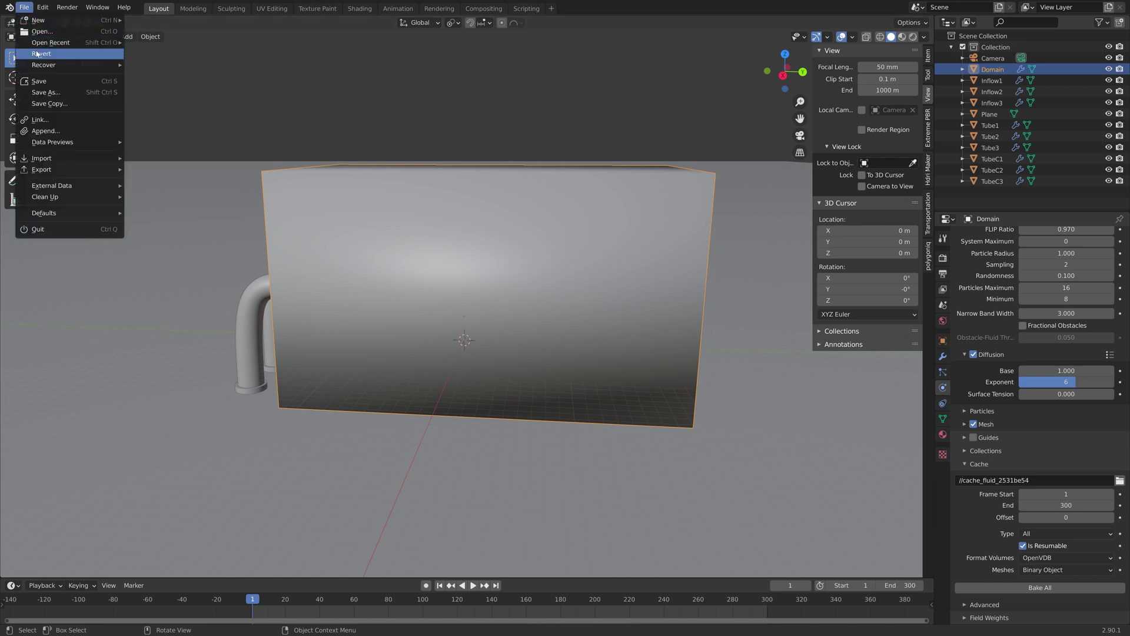
left_click(46, 92)
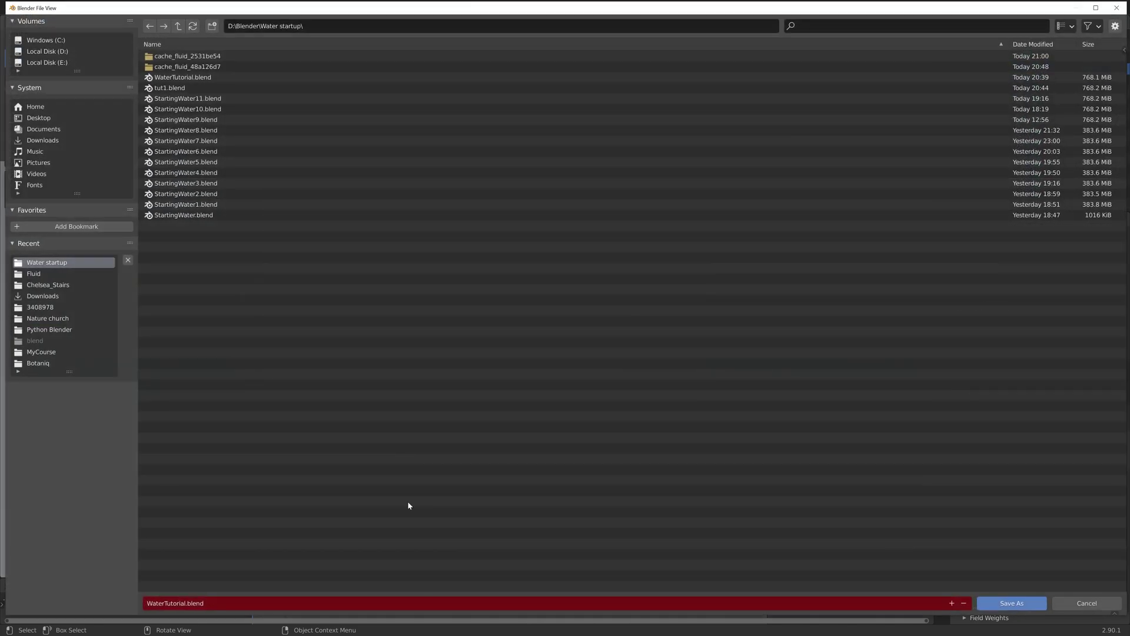
left_click(243, 602)
type("T")
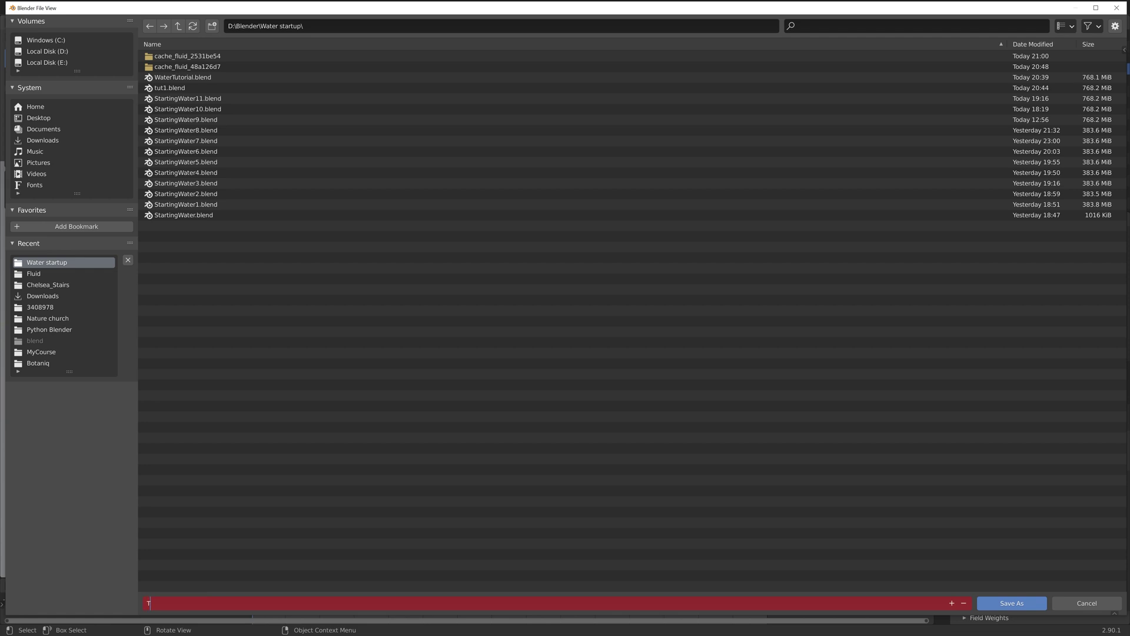
type("utorial")
key("Return")
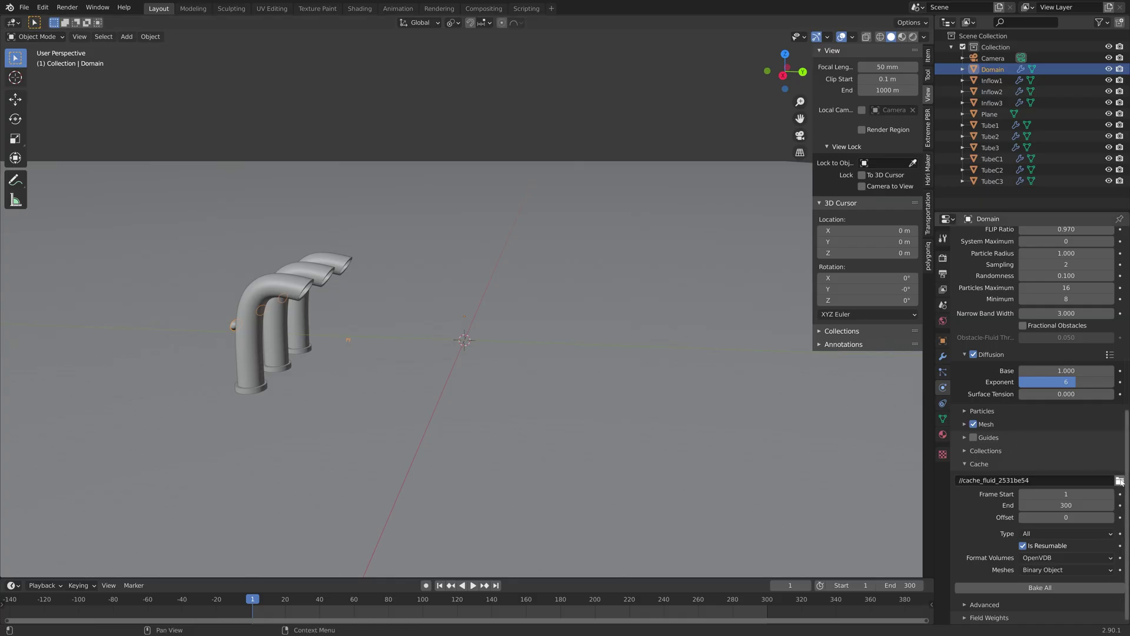
Set the domain's cache directory to the fluid folder inside Water startup
left_click(1122, 481)
left_click(33, 263)
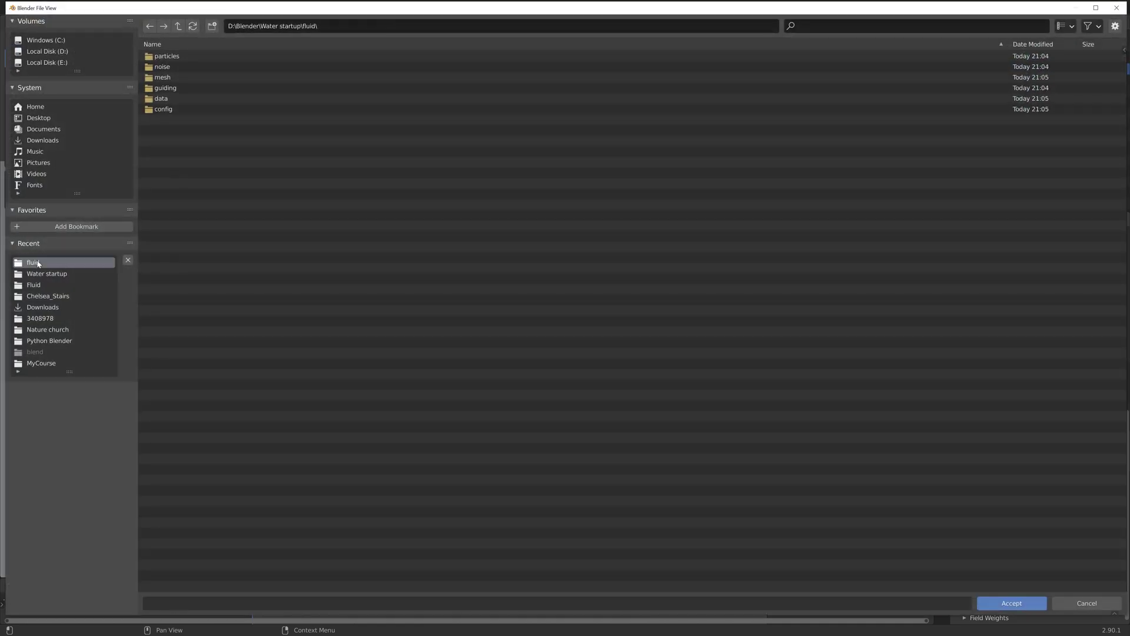
left_click(1013, 603)
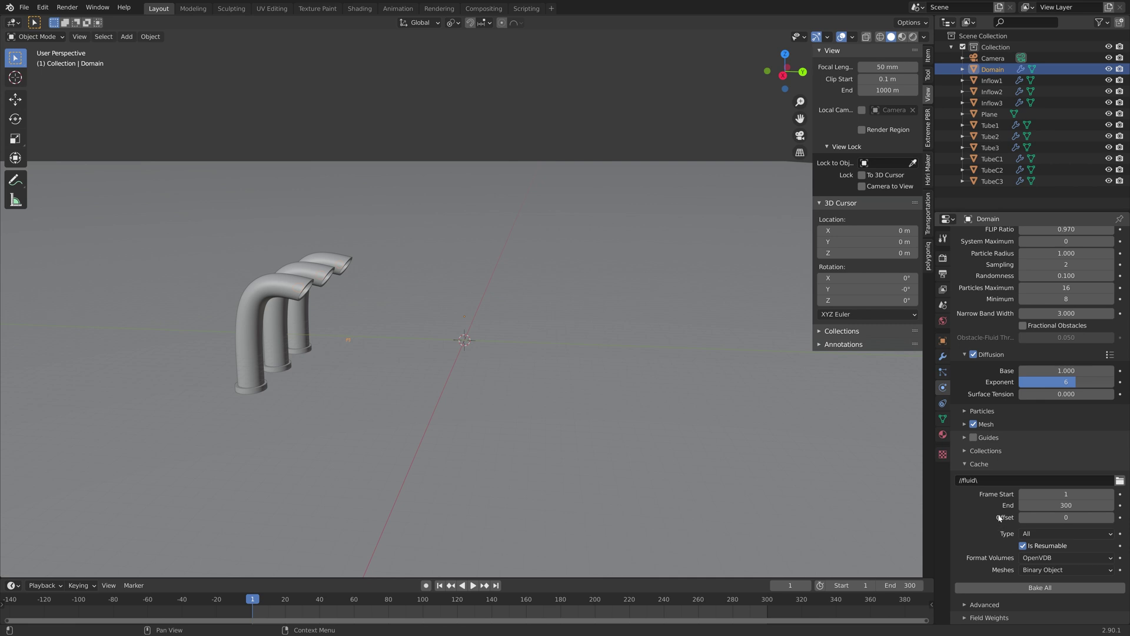
Enable the domain's Liquid option
scroll(995, 501, "up", 8)
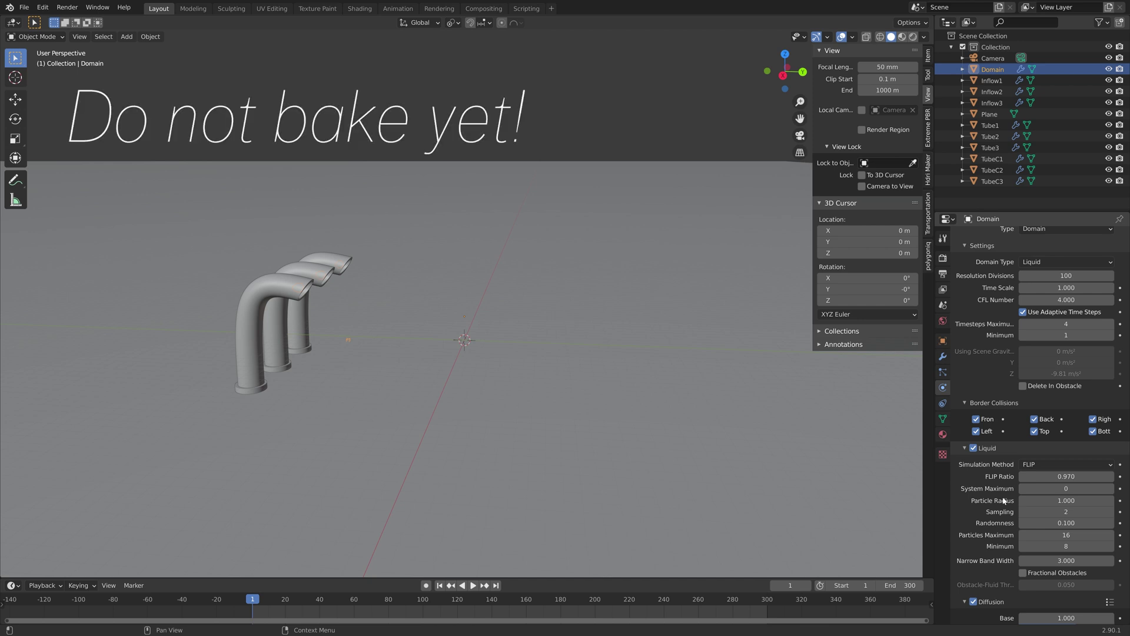
scroll(1003, 500, "down", 8)
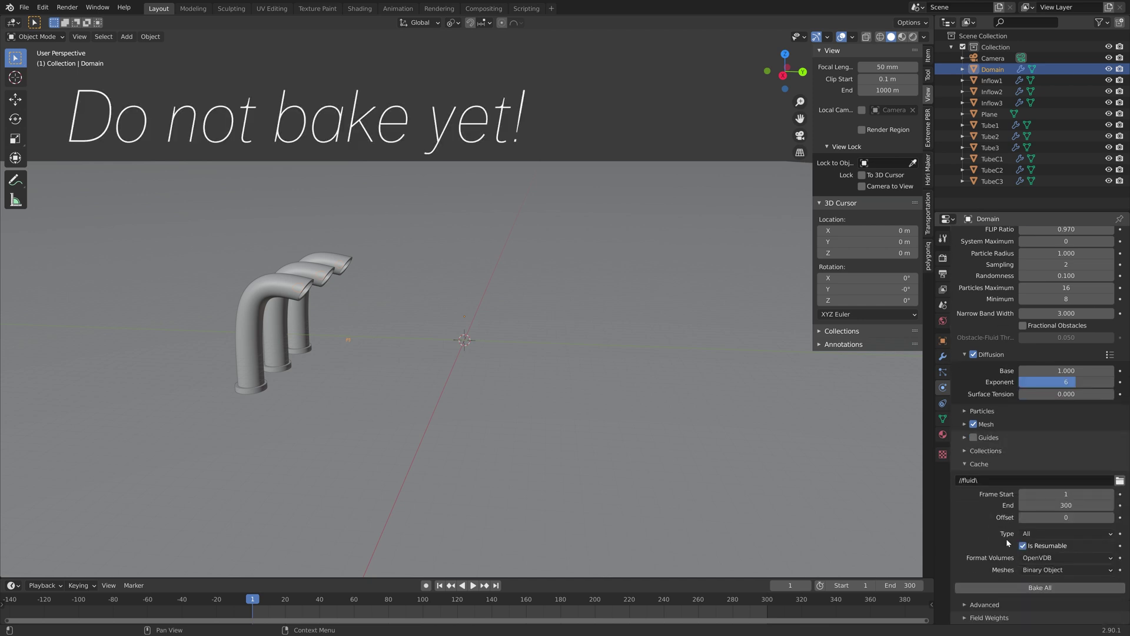
Bake the fluid simulation, pause it at about frame 23 and play back the baked frames
left_click(1025, 588)
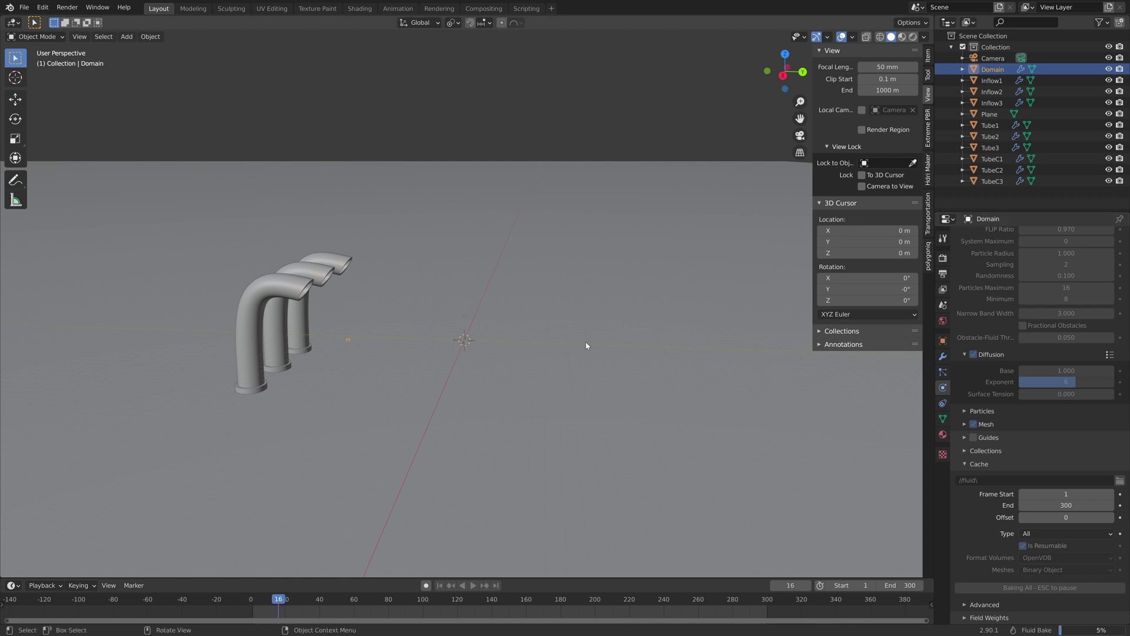
key("Escape")
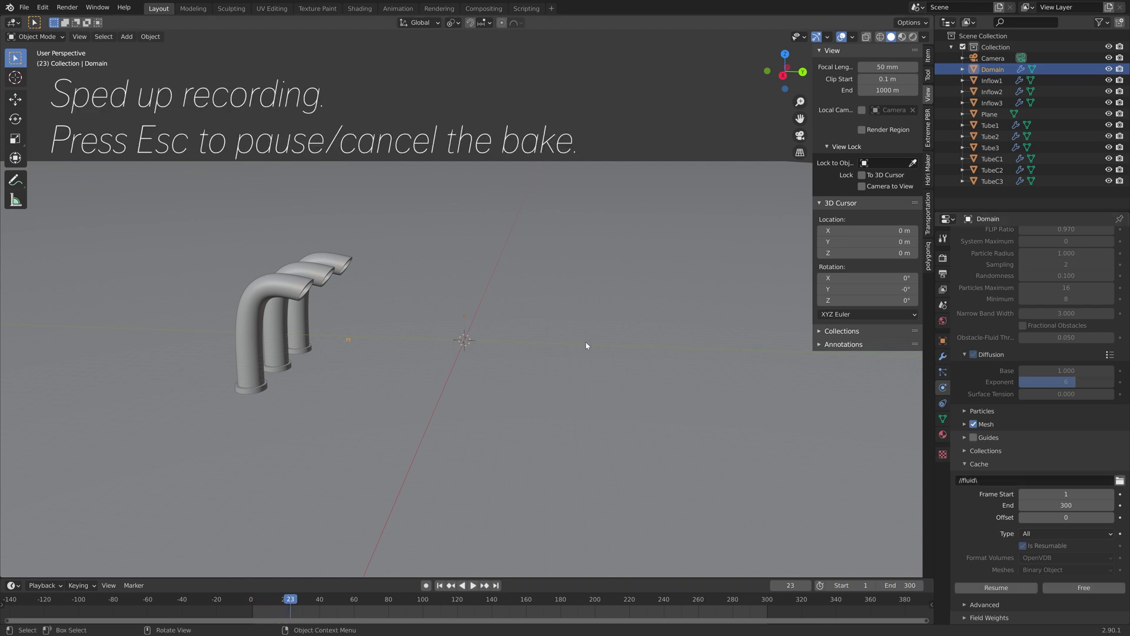
left_click(274, 598)
key("space")
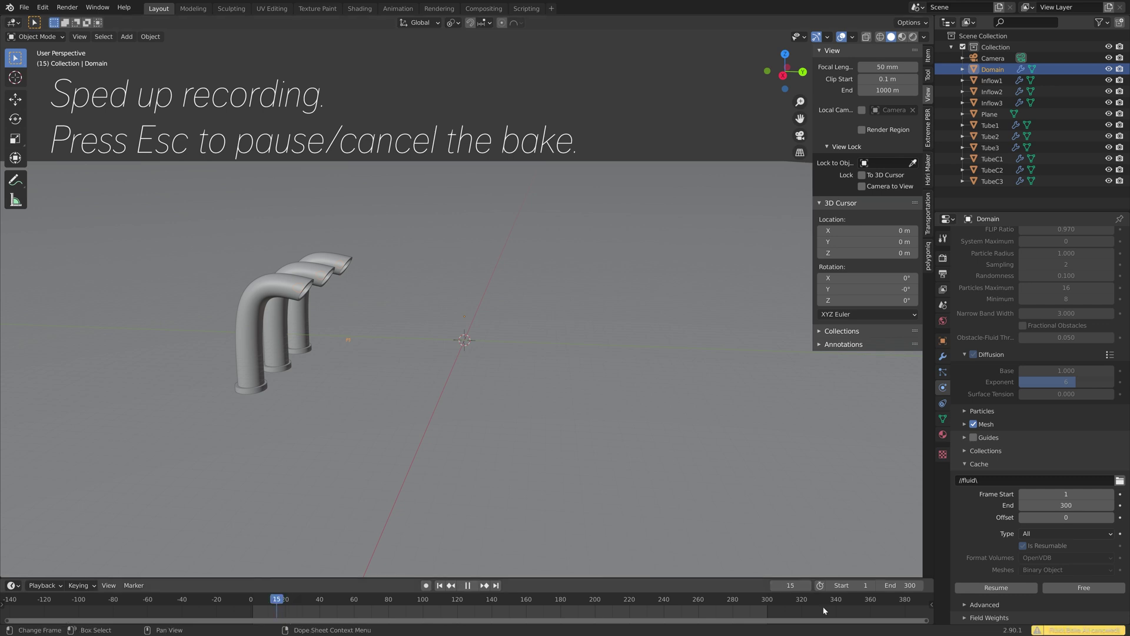
key("space")
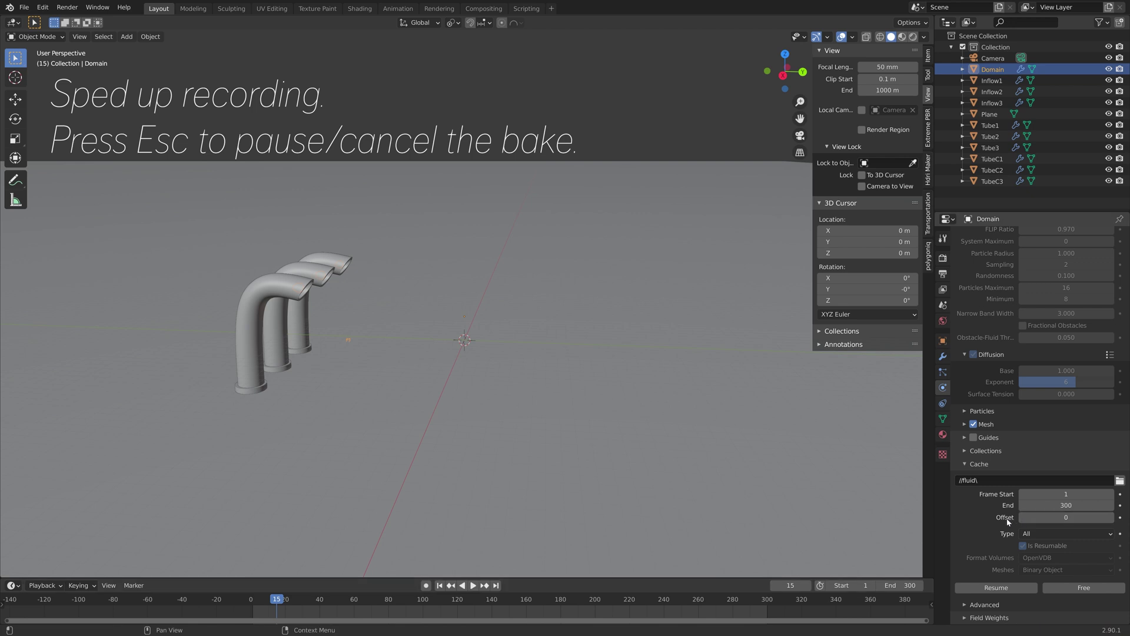
Free the baked fluid data and set the domain's resolution divisions to 150
scroll(1001, 518, "up", 8)
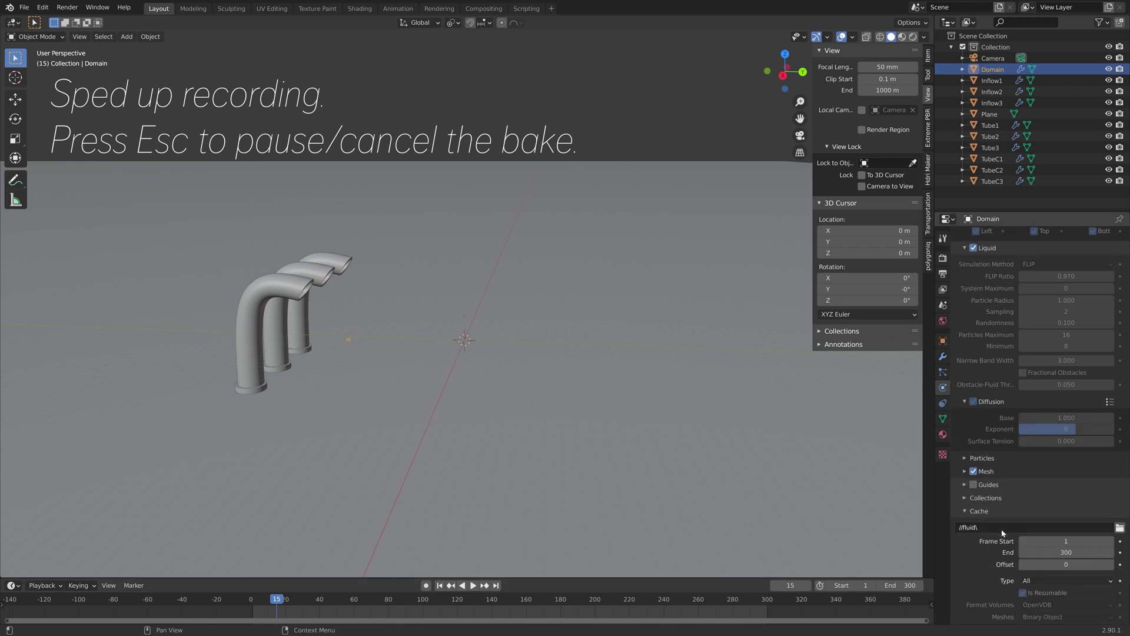
scroll(1002, 532, "down", 2)
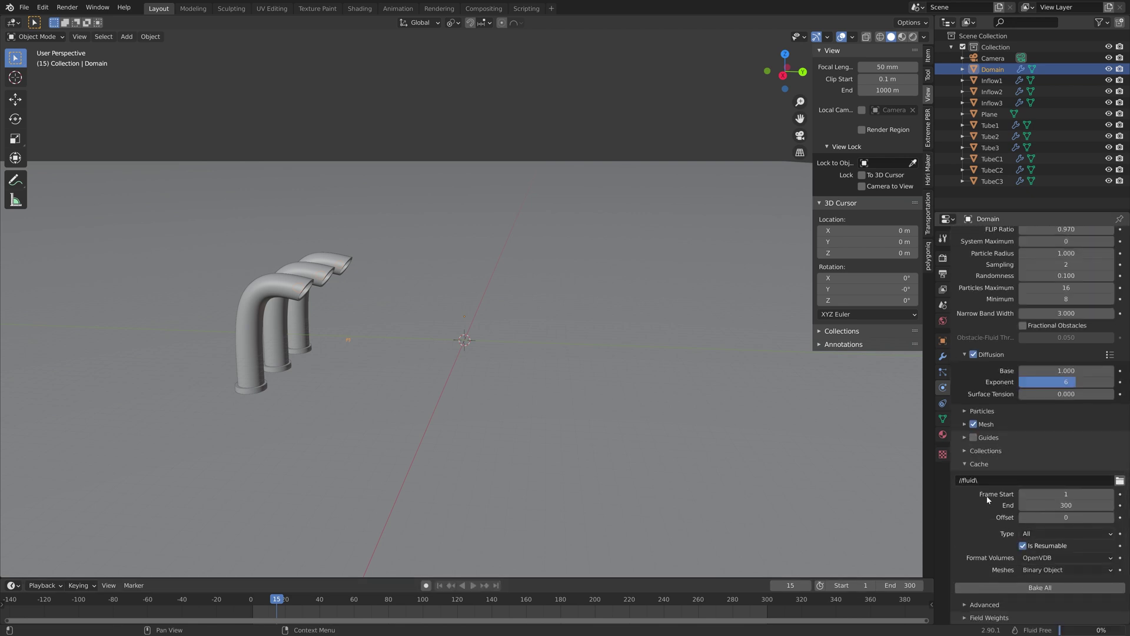
scroll(1059, 389, "up", 14)
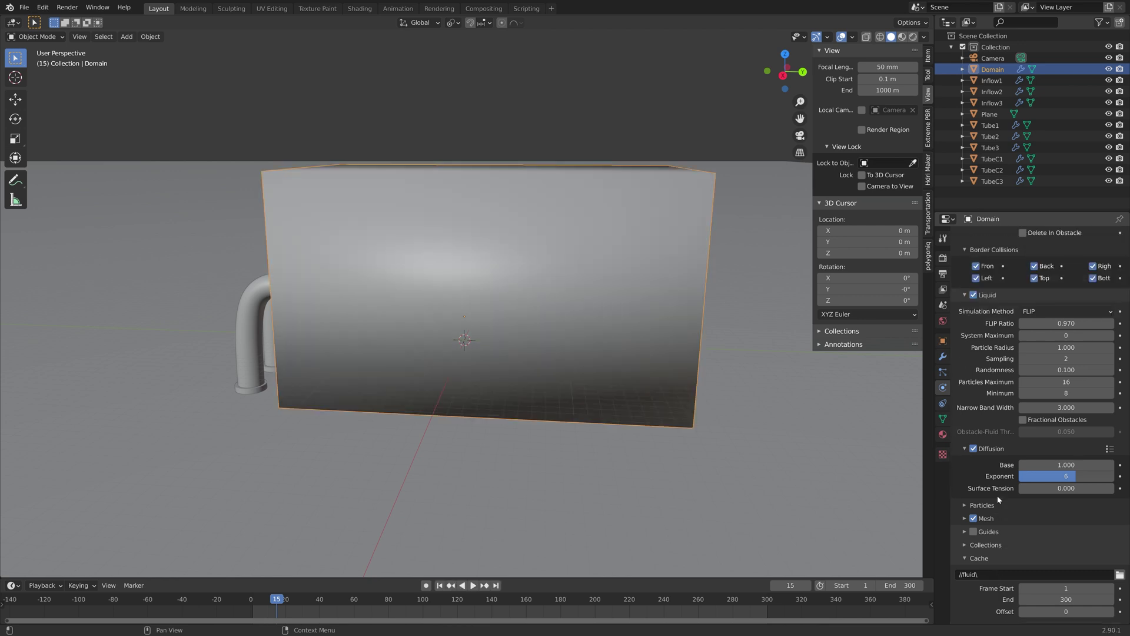
left_click(1066, 366)
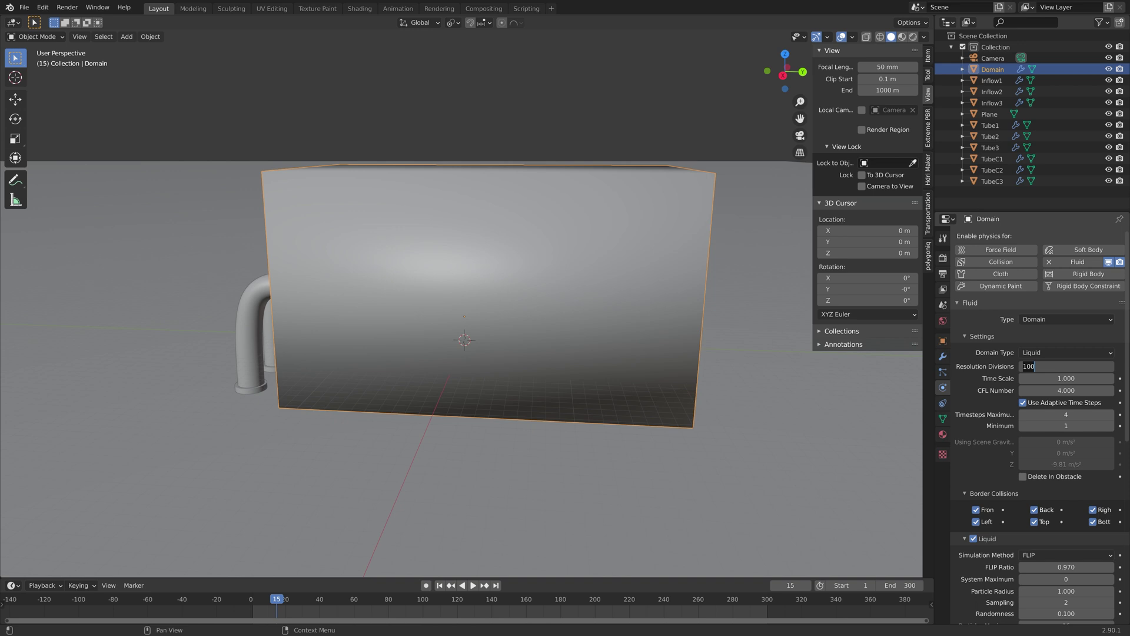
type("150")
key("Return")
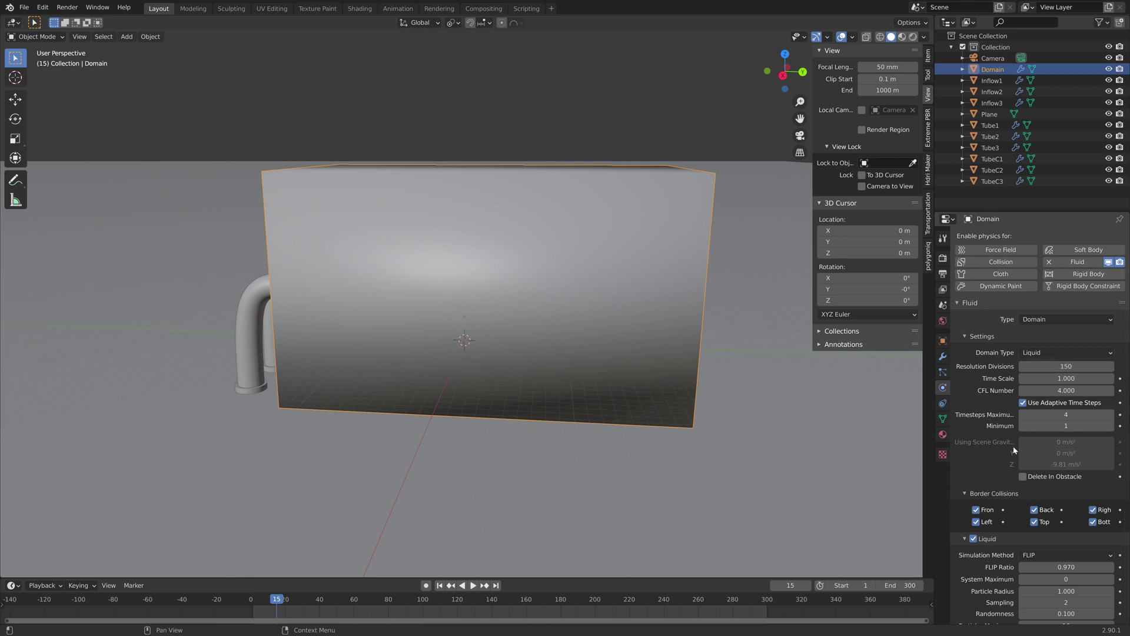
Bake the whole fluid simulation, pause it at about frame 42 and look at the water through the camera
scroll(1053, 424, "down", 12)
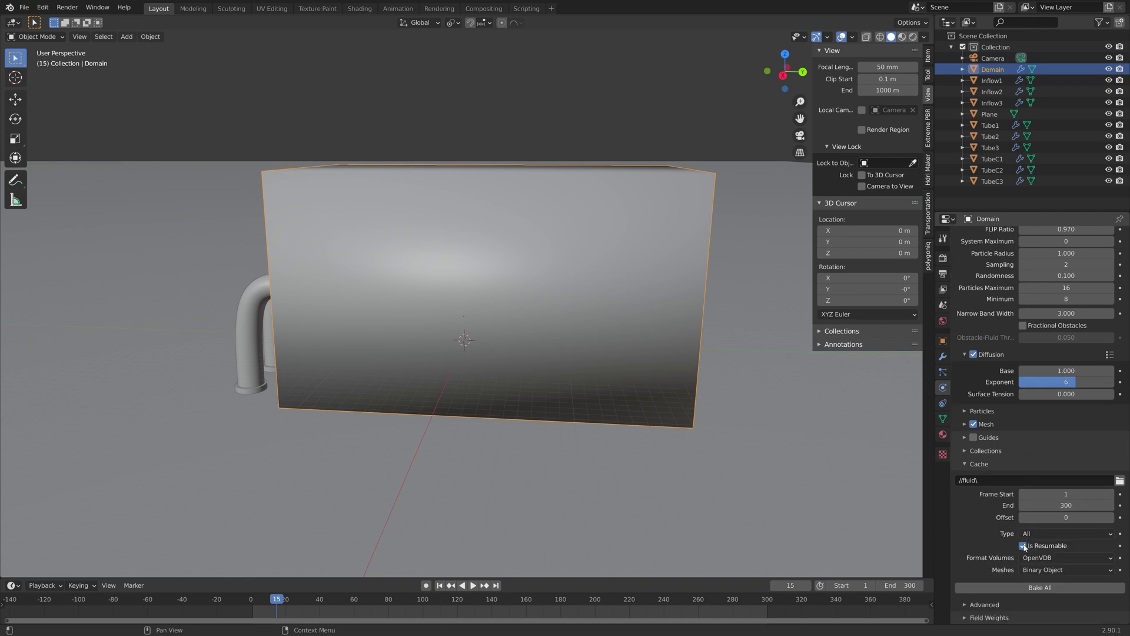
left_click(1026, 589)
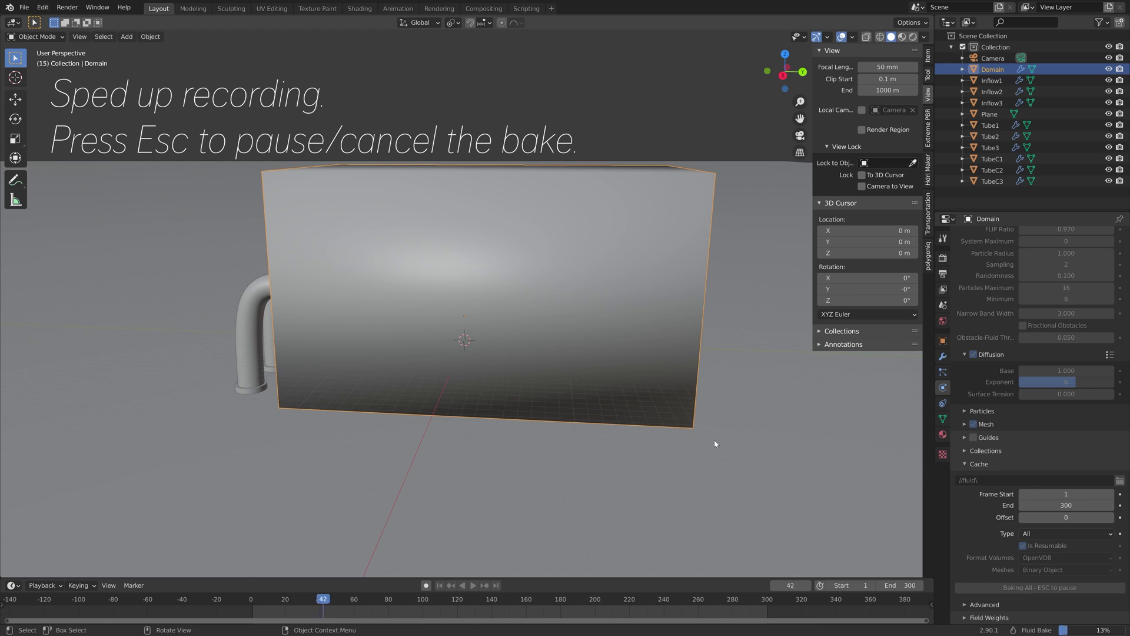
key("Escape")
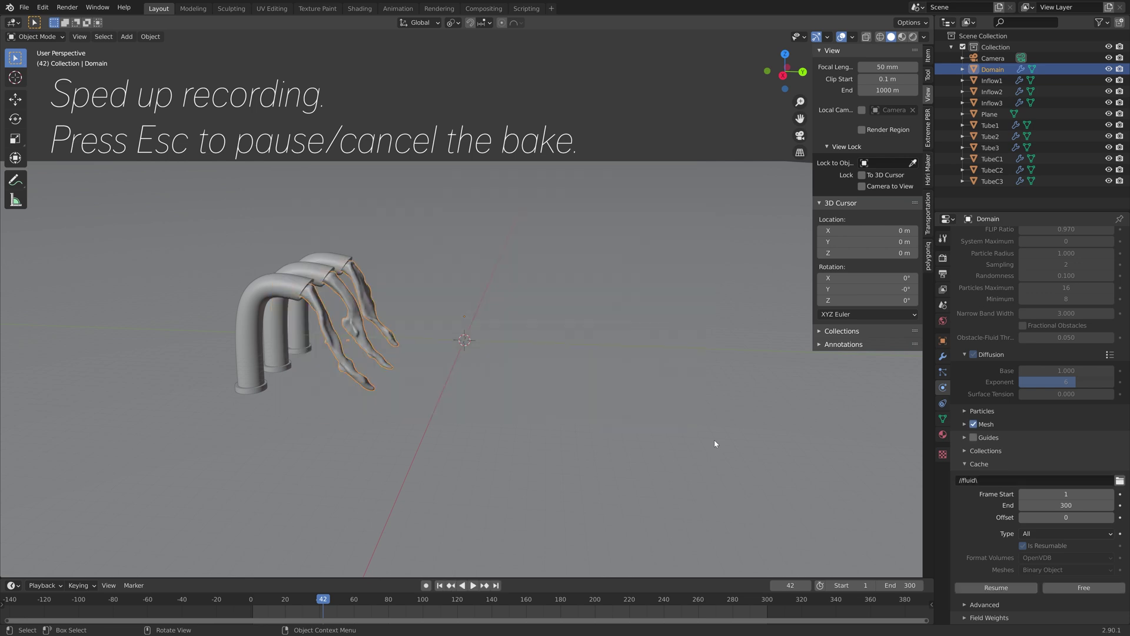
middle_click_drag(529, 461, 501, 404)
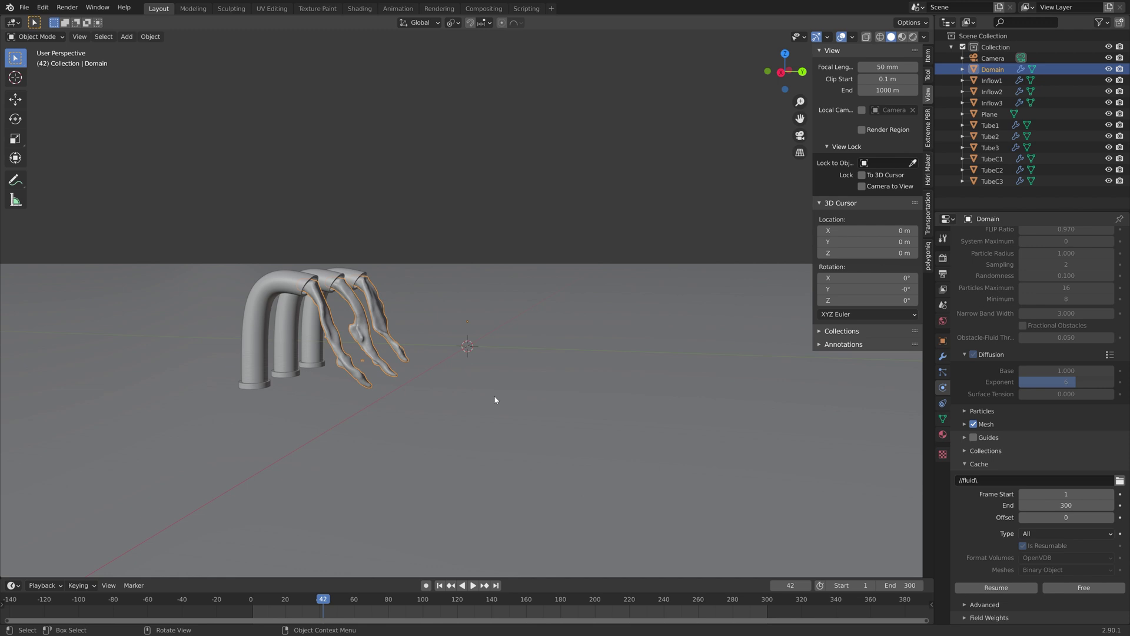
key("KP_0")
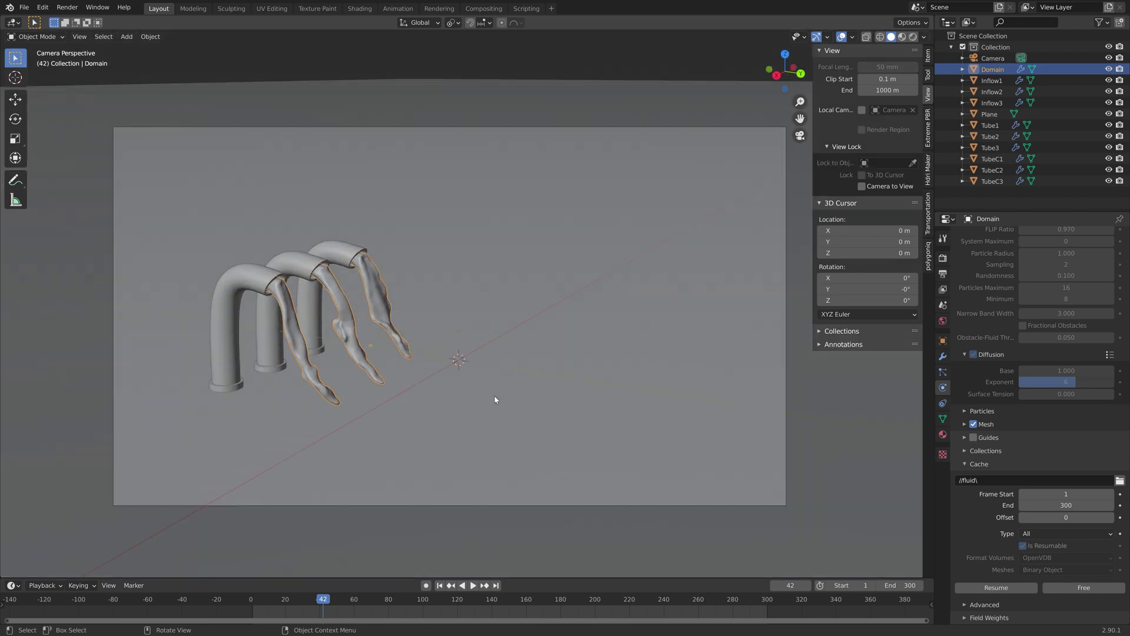
Set the world background's color source to Environment Texture
left_click(943, 320)
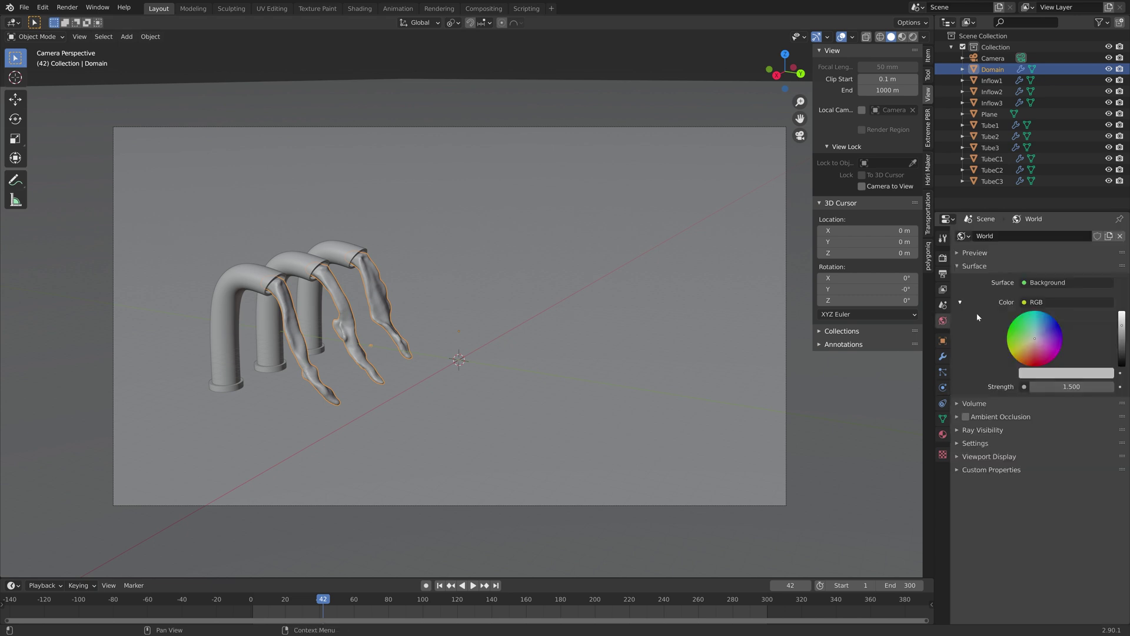
left_click(1024, 302)
left_click(822, 352)
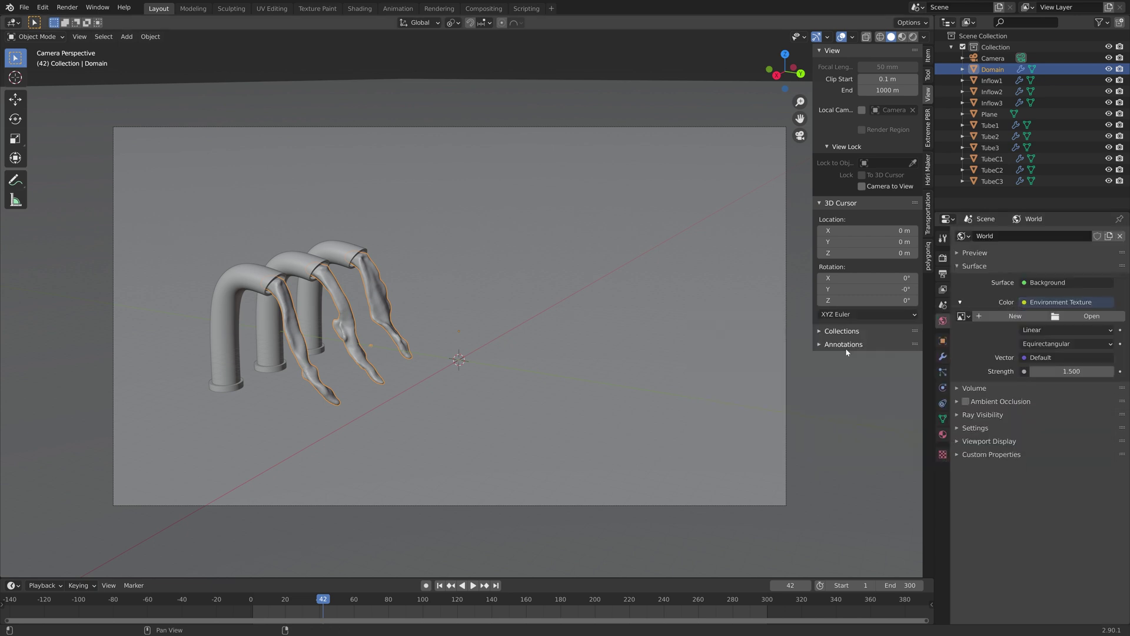
Start loading an image for the environment texture and go to the Chelsea_Stairs folder
left_click(1069, 317)
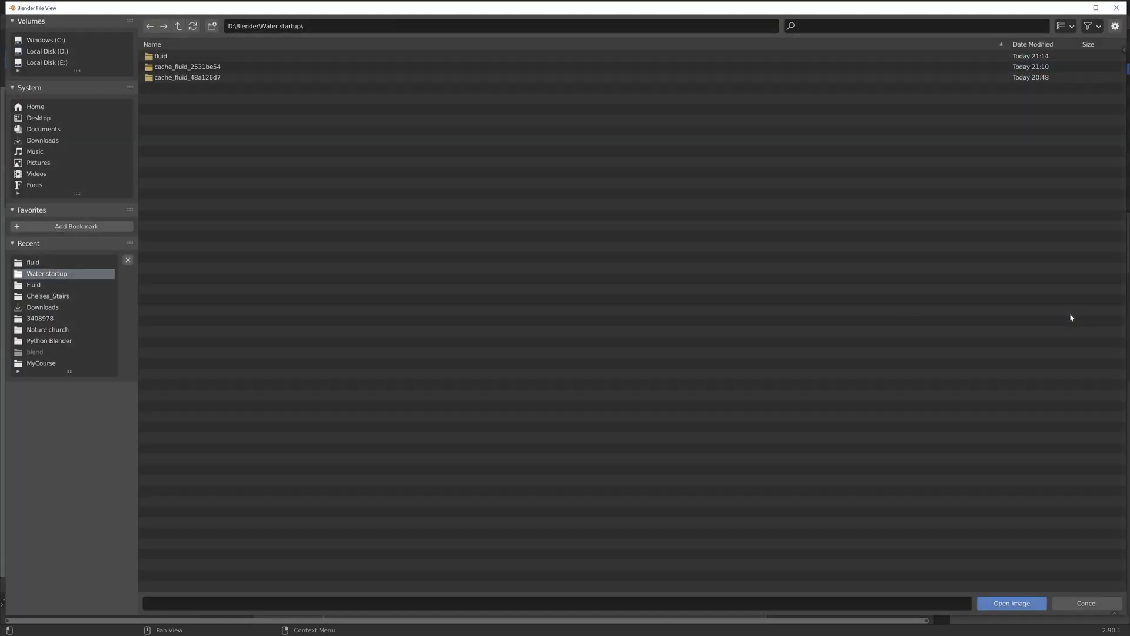
left_click(75, 295)
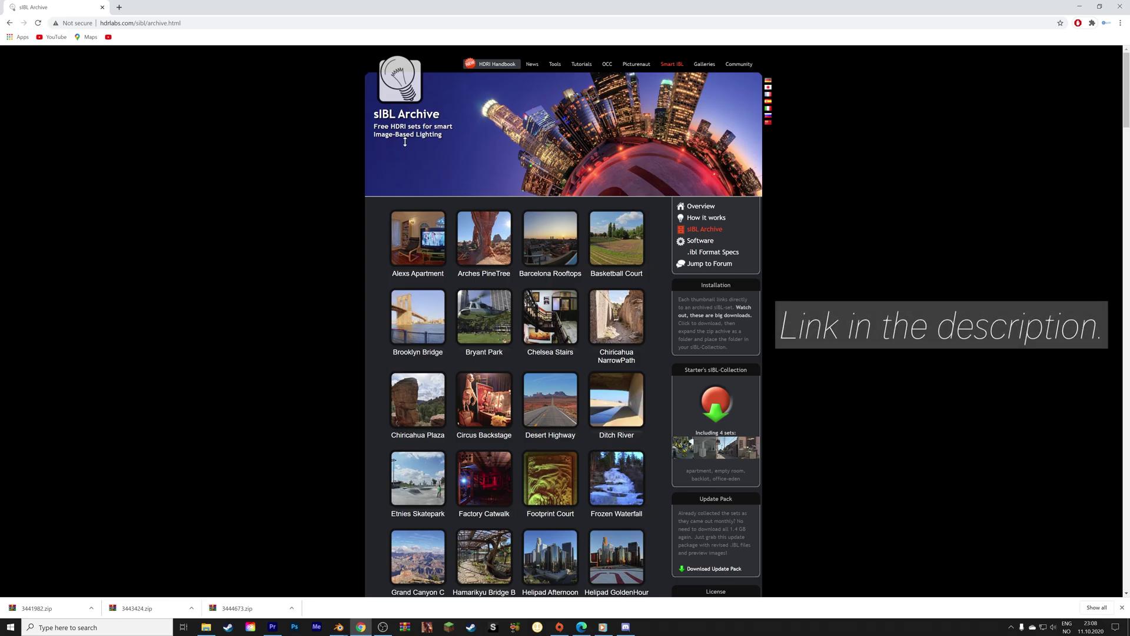
Look through the sIBL Archive and HDRI Haven websites in the web browser for free HDRI environment images
scroll(514, 219, "down", 2)
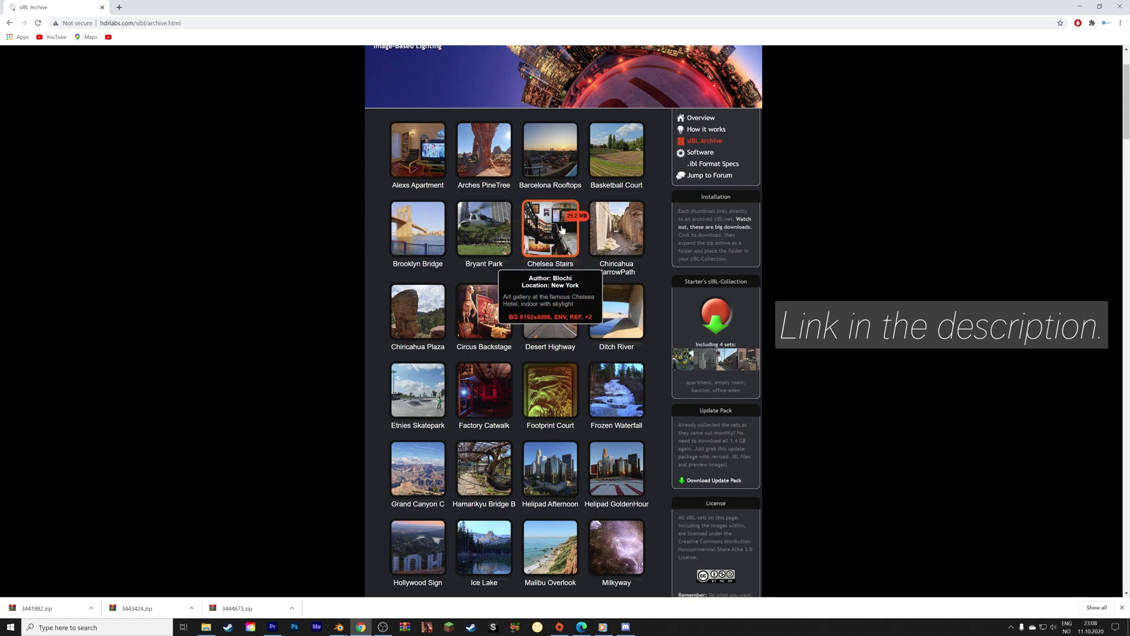
left_click(10, 23)
left_click(111, 139)
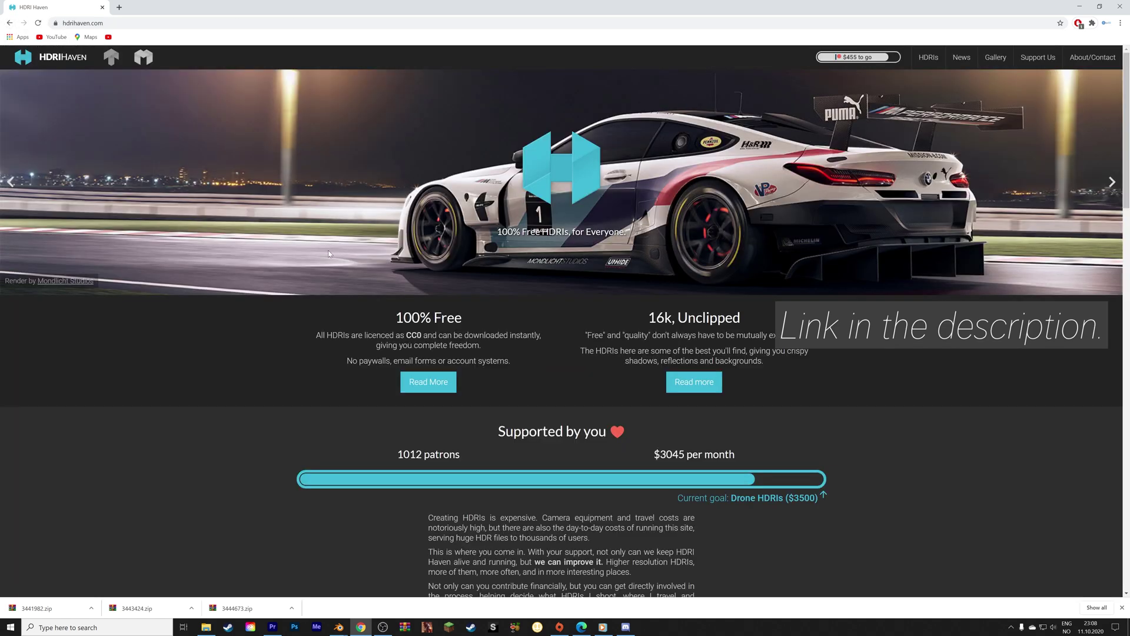
scroll(113, 139, "down", 4)
scroll(561, 321, "down", 2)
left_click(560, 560)
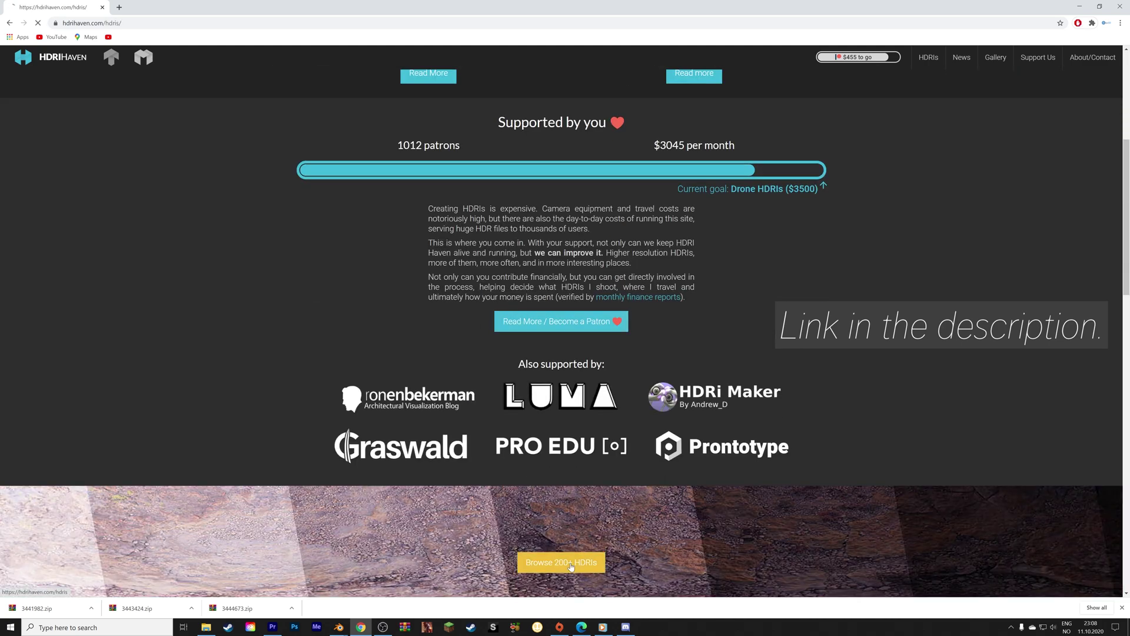
scroll(616, 273, "down", 5)
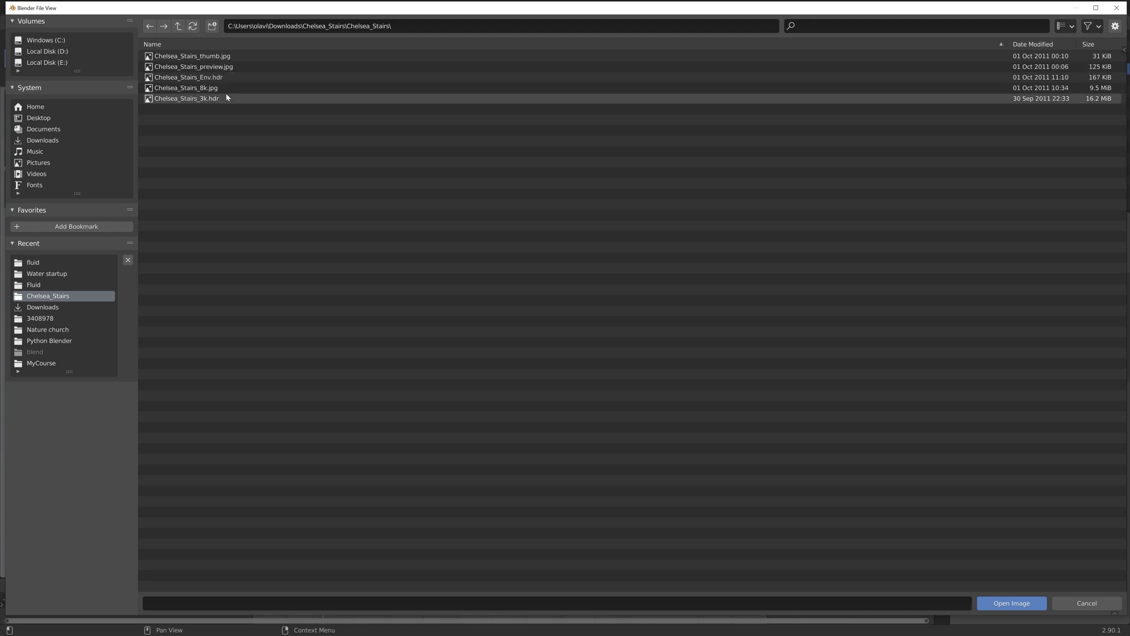
Back in Blender, load Chelsea_Stairs_3k.hdr as the world environment texture and briefly preview the scene in rendered shading
left_click(225, 97)
left_click(990, 603)
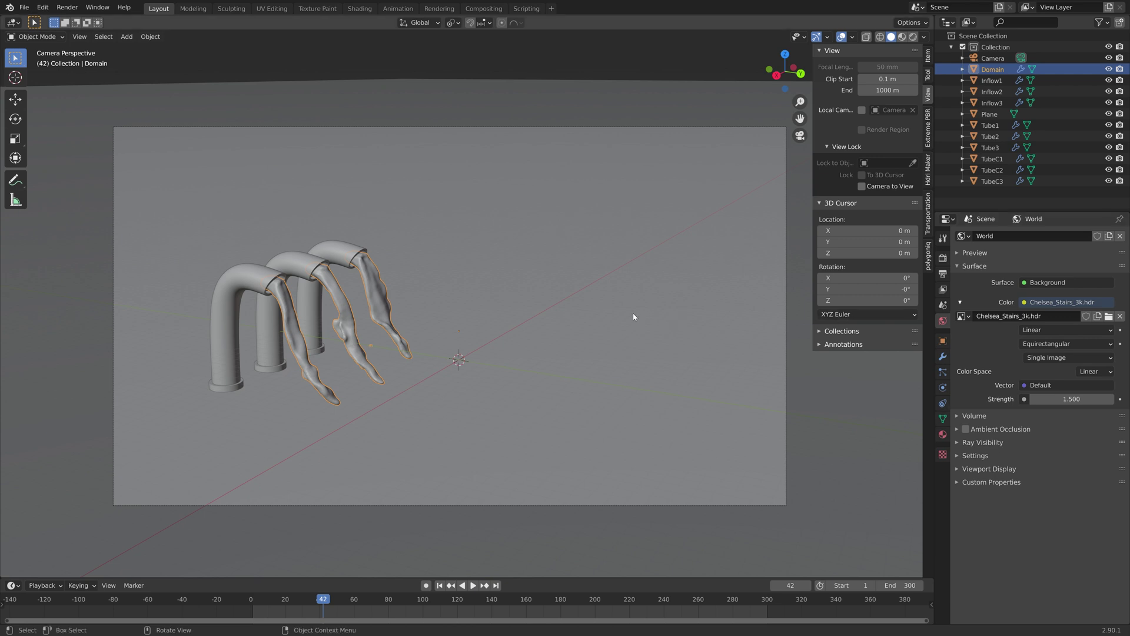
left_click(913, 37)
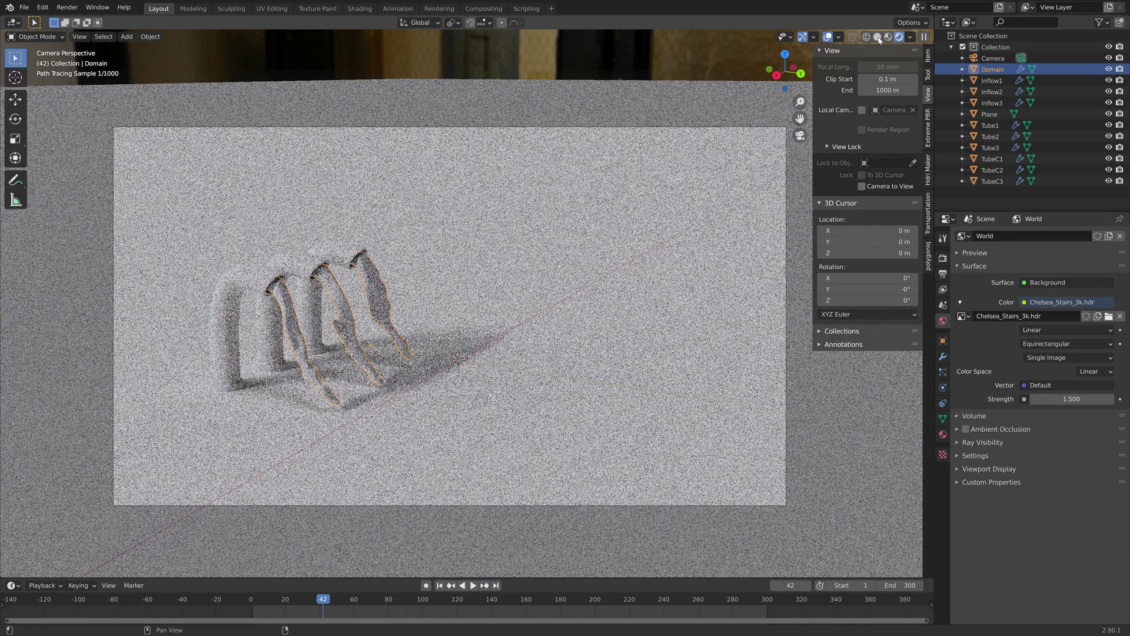
left_click(877, 37)
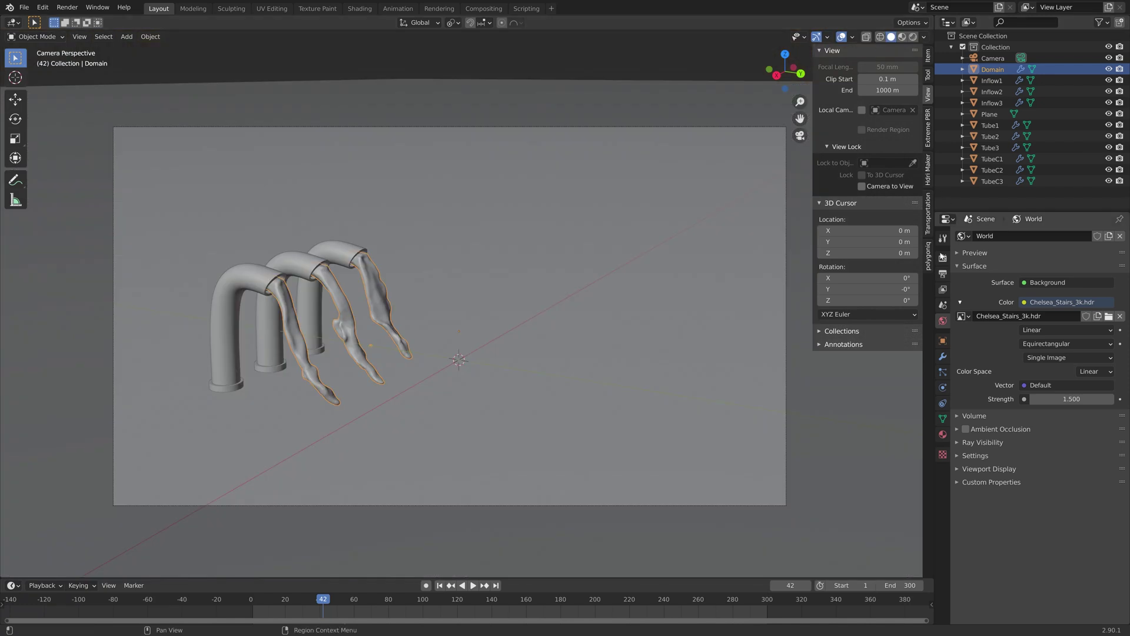
Set the Cycles render device to GPU Compute
left_click(943, 258)
left_click(1045, 269)
left_click(1048, 289)
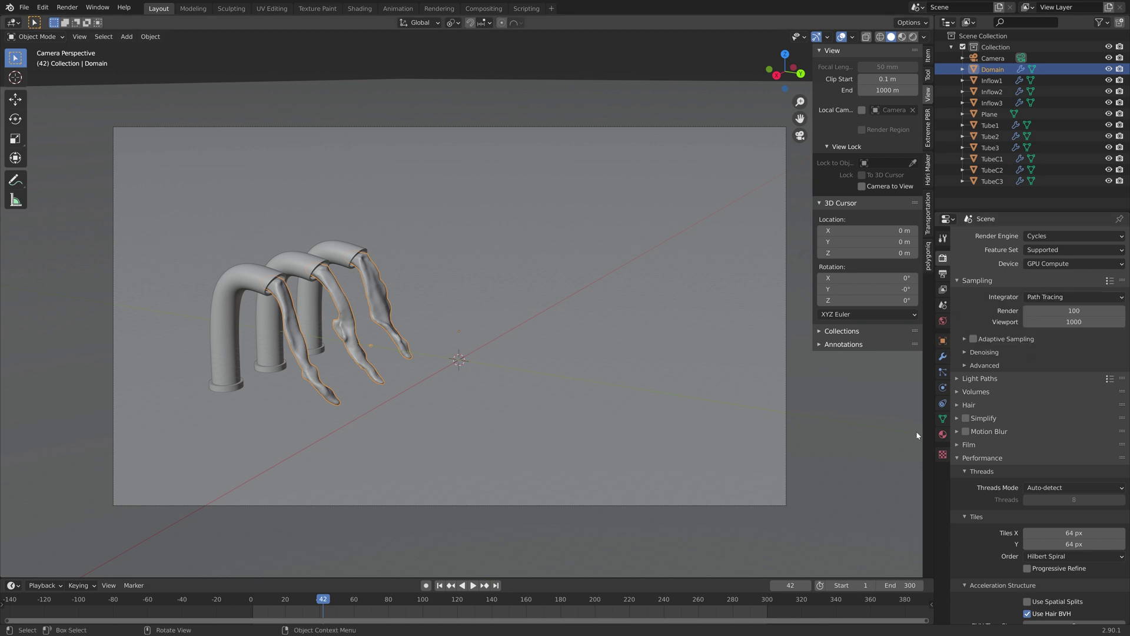
Create a new material for the fluid domain and set its surface shader to Glass BSDF
left_click(942, 434)
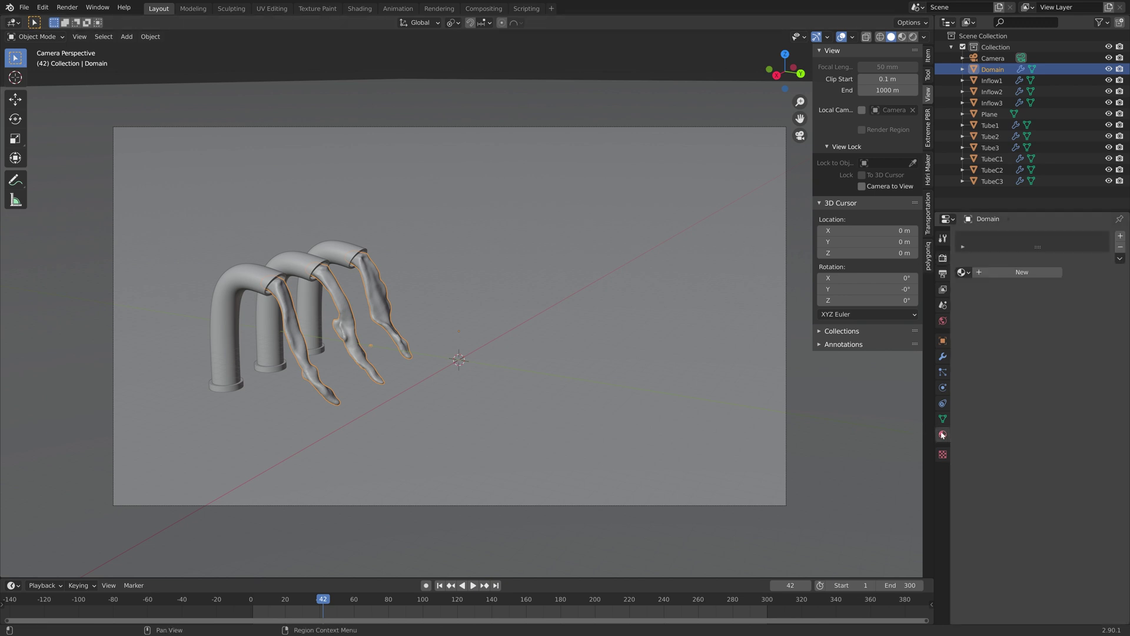
left_click(1014, 273)
left_click(1053, 319)
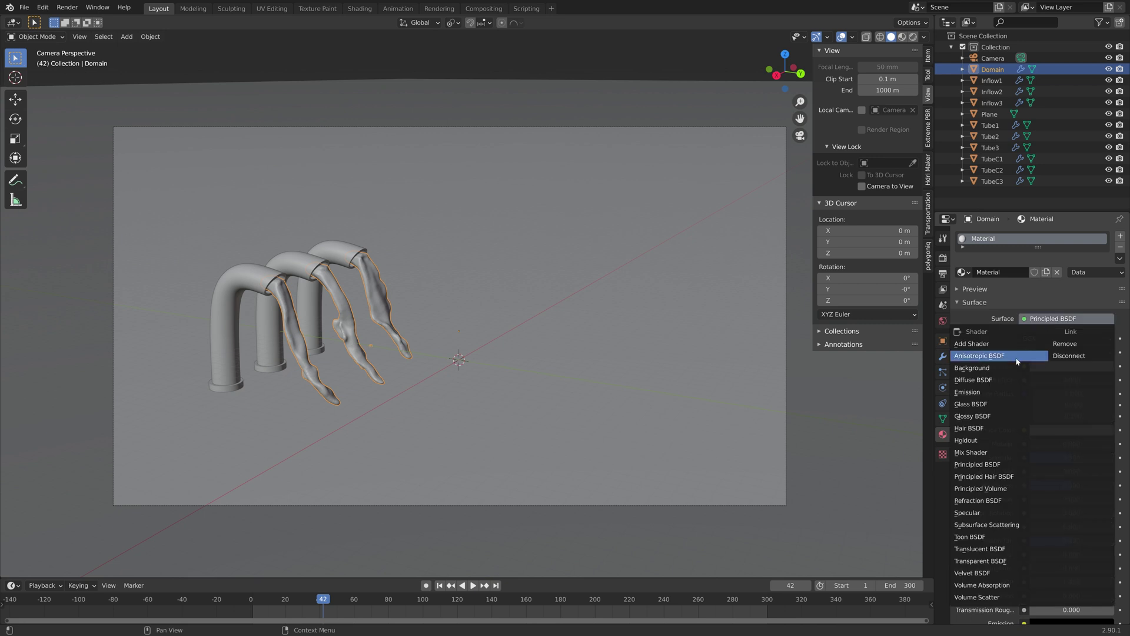
left_click(995, 403)
Set the domain's glass material to roughness 0 and IOR 1.333
left_click(1069, 366)
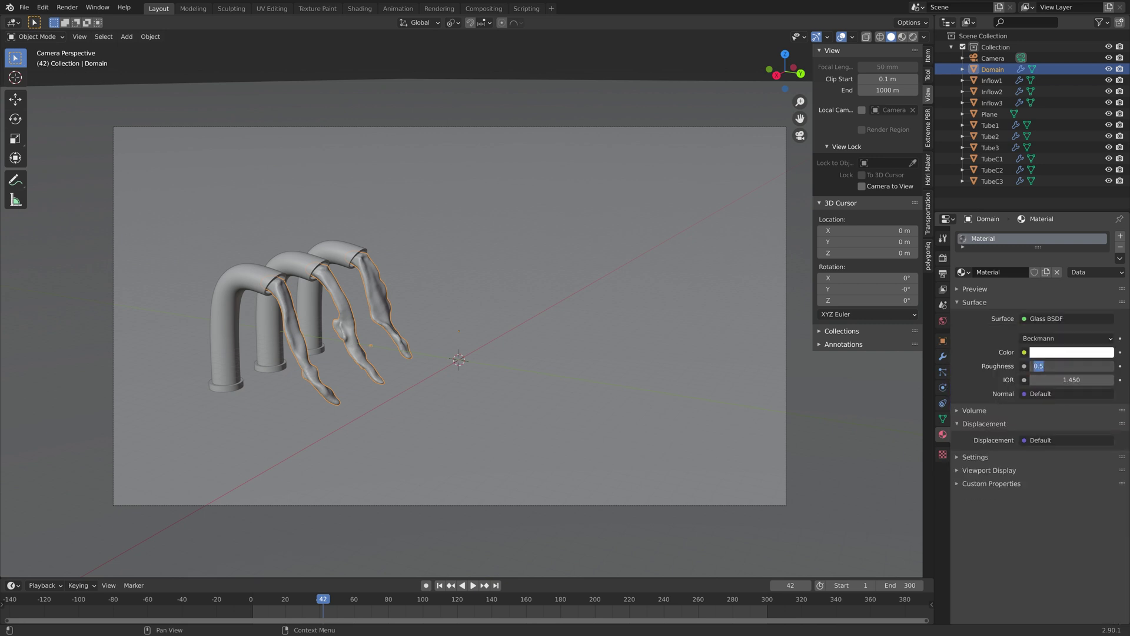
type("0")
key("Return")
left_click(1068, 380)
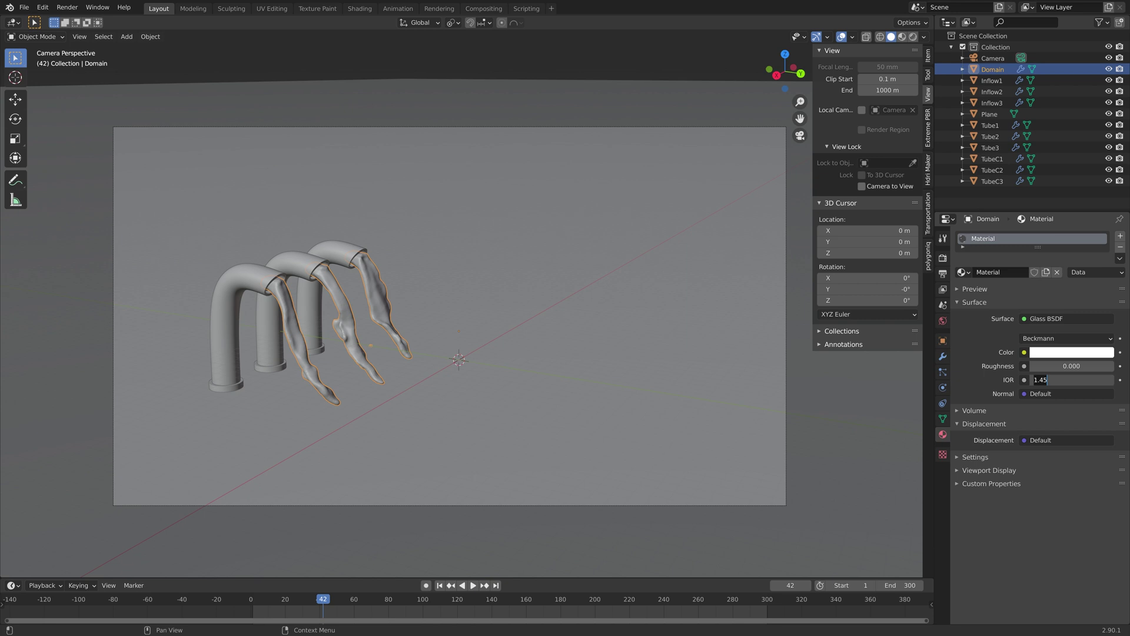
type("1.333")
key("Return")
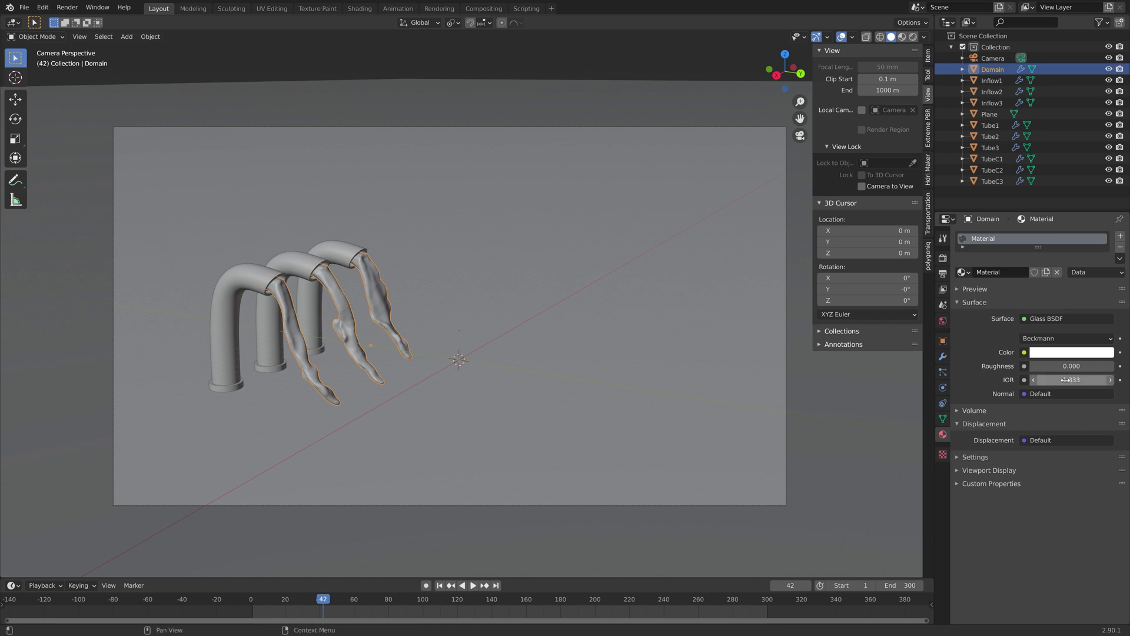
Tint the domain's glass color a very pale blue and preview the water in rendered shading
left_click(1053, 352)
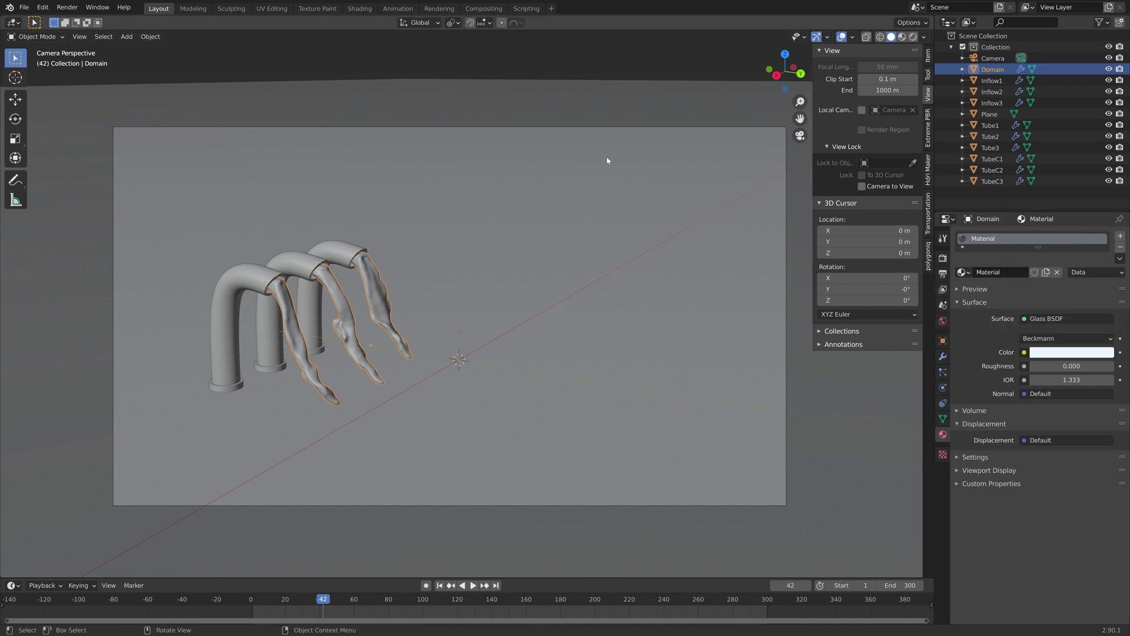
left_click(913, 37)
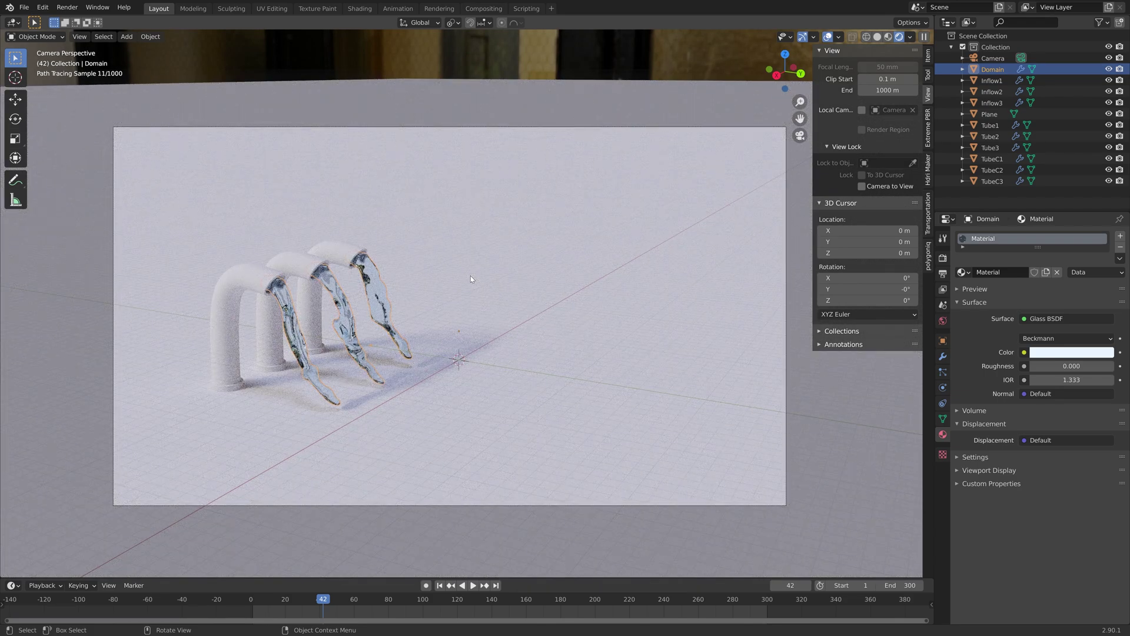
left_click(1071, 352)
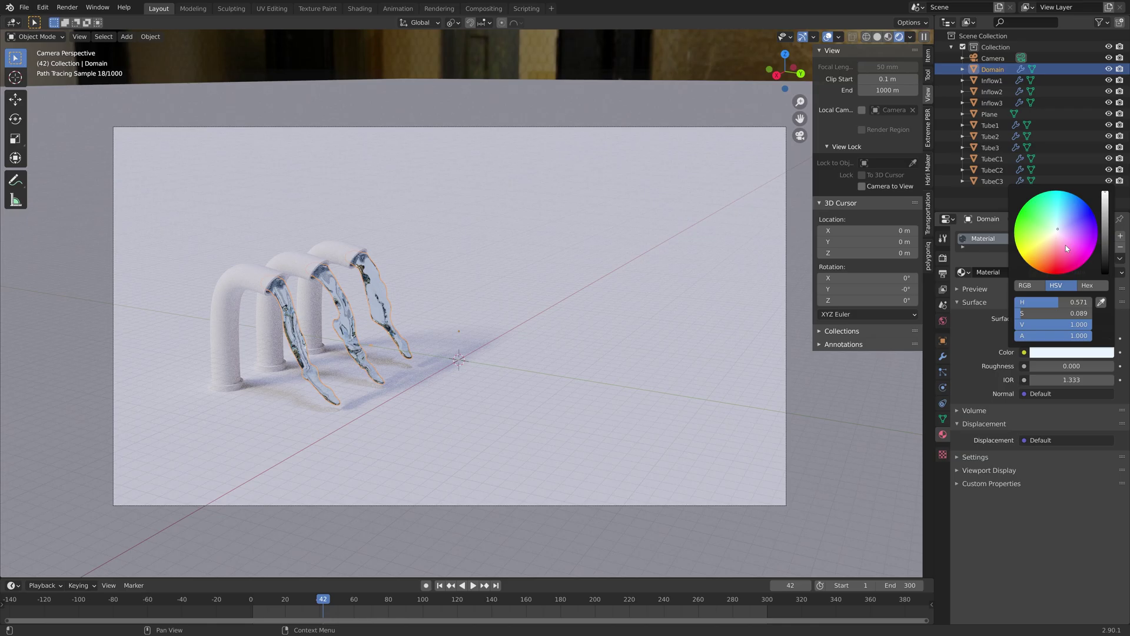
left_click(1058, 229)
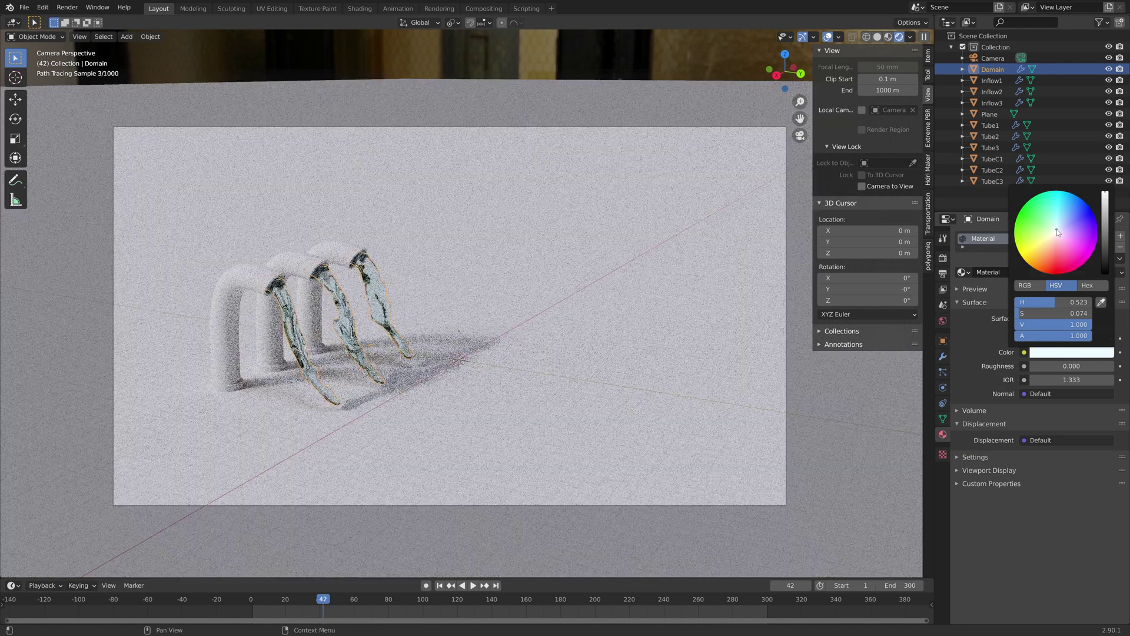
left_click(1058, 232)
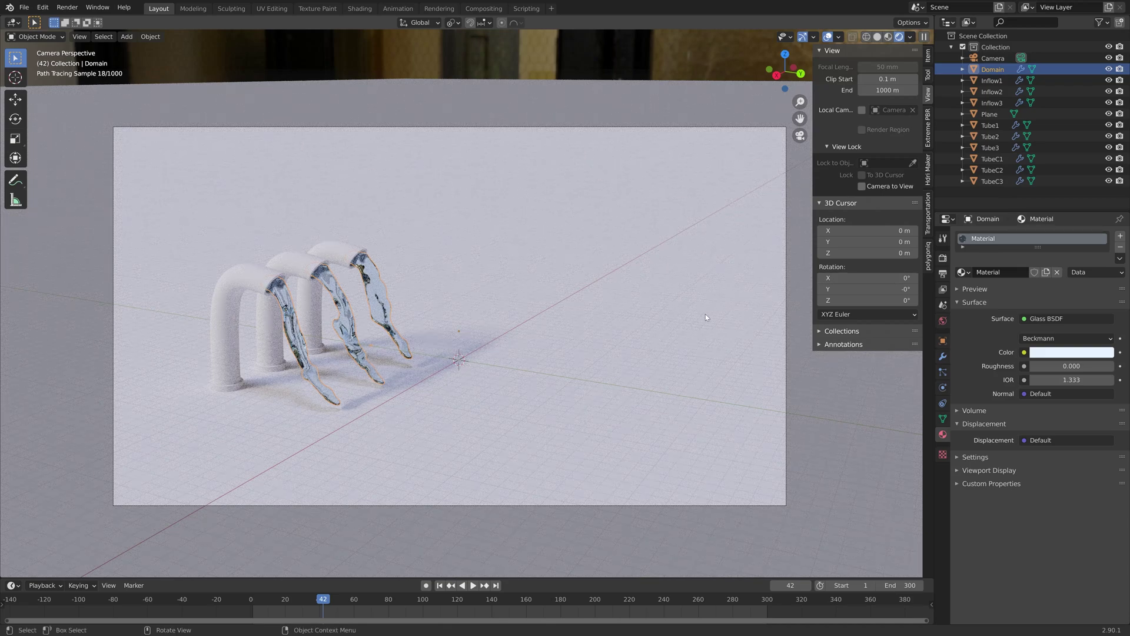
Give the front pipe, Tube1, a new Diffuse BSDF material with a light blue color
left_click(250, 284)
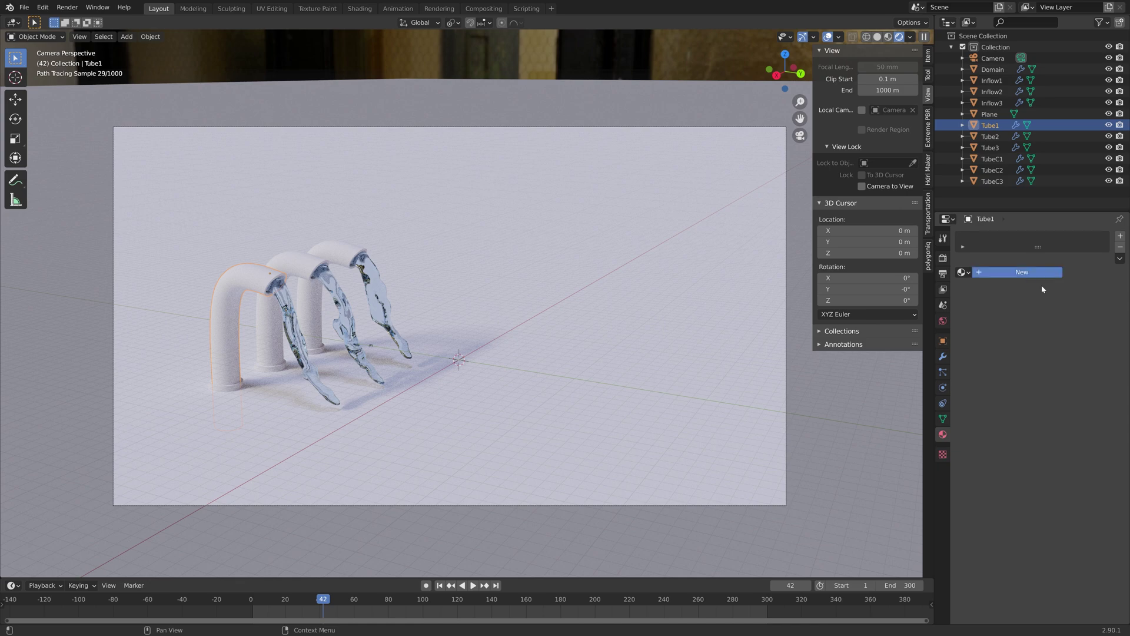
left_click(1039, 272)
left_click(1051, 318)
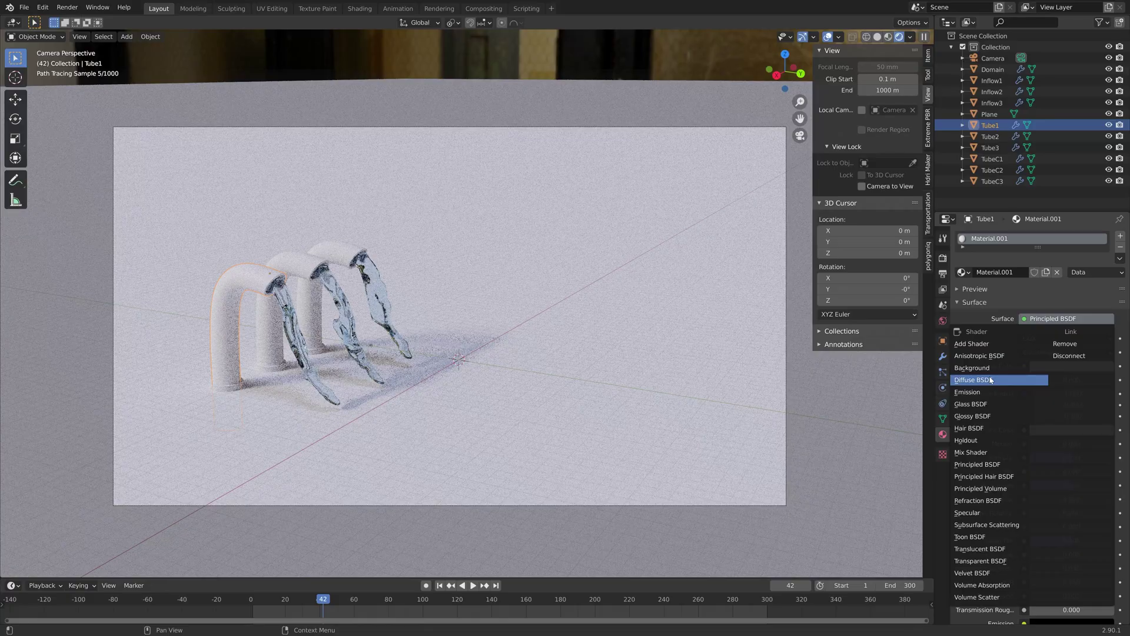
left_click(991, 381)
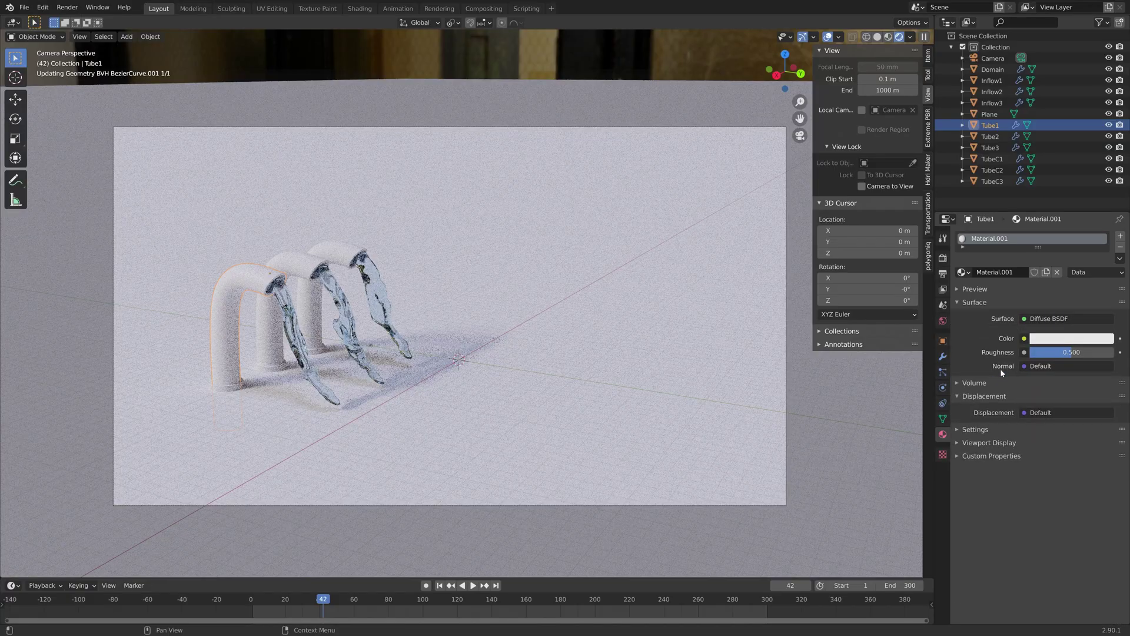
left_click(1062, 339)
left_click_drag(1059, 216, 1063, 212)
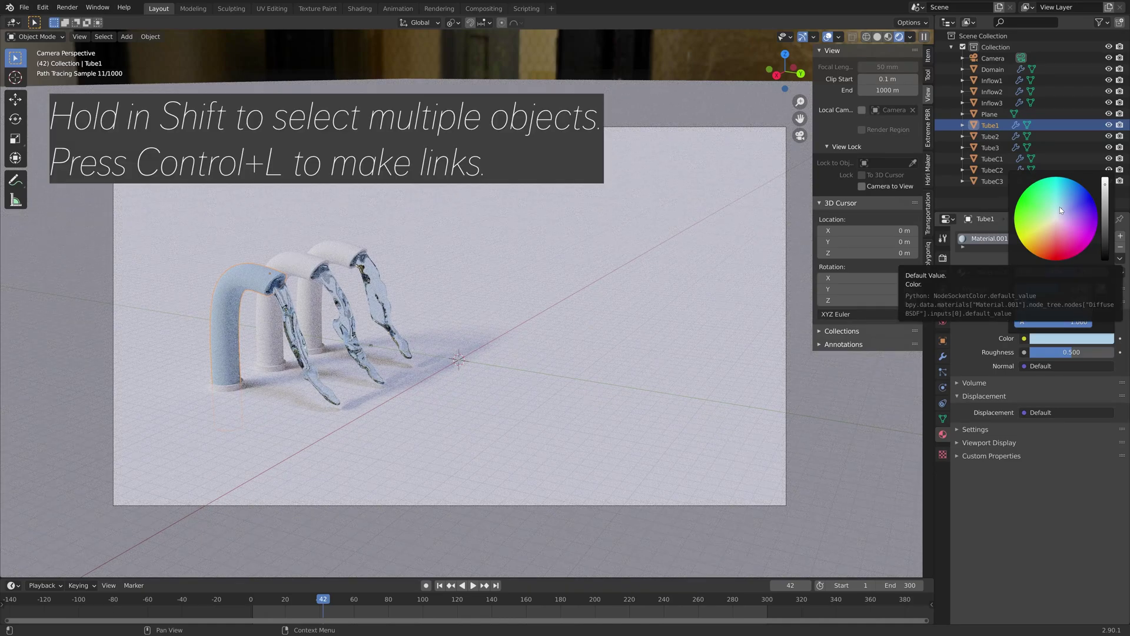
Link the light blue material of Tube1 to Tube2 and Tube3
left_click(338, 245)
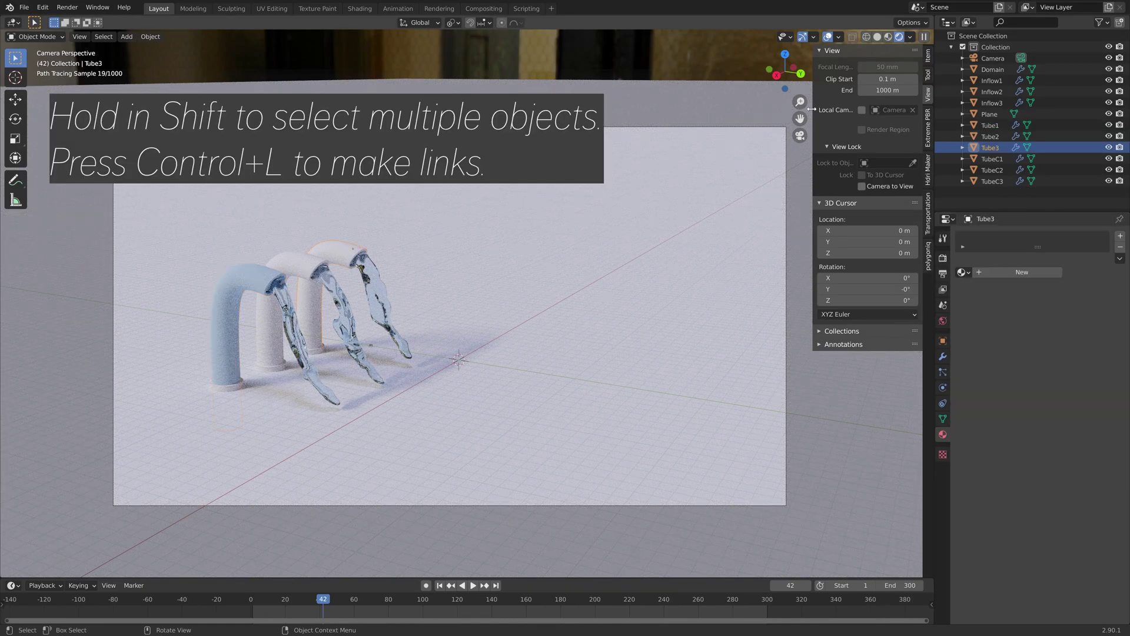
left_click(294, 259, "shift")
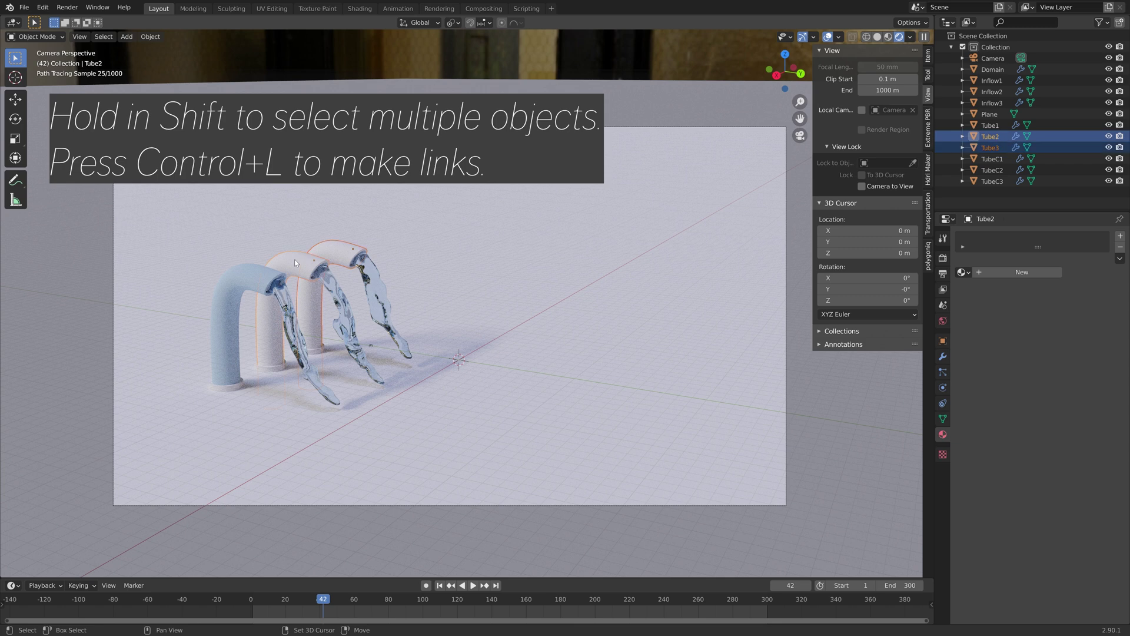
left_click(259, 274, "shift")
key("ctrl+l")
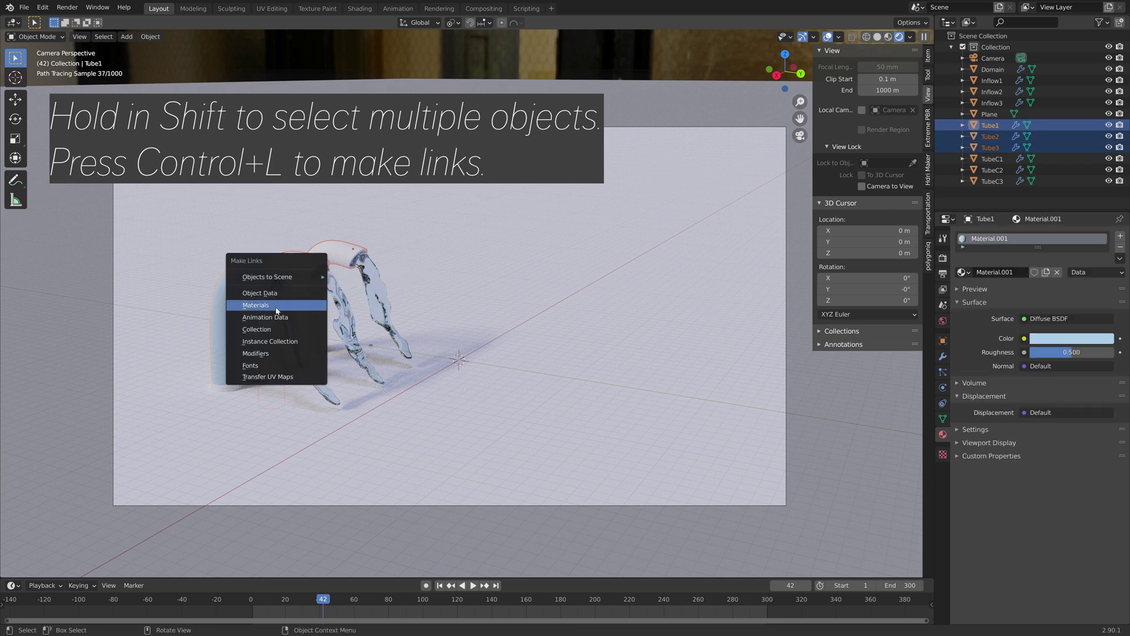
left_click(277, 305)
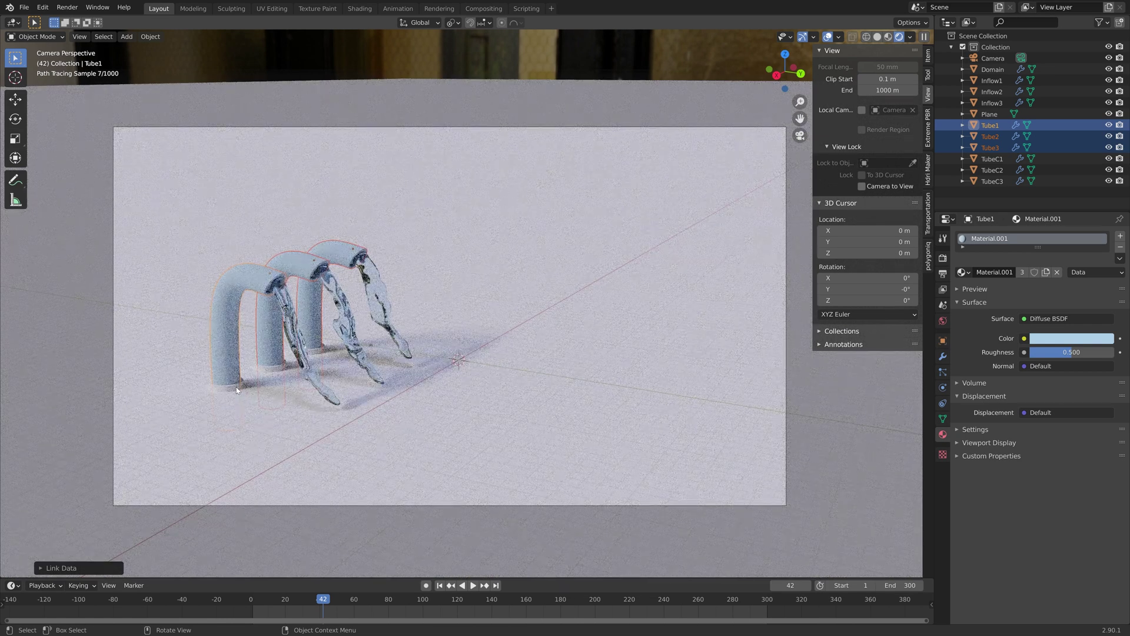
Save the project as a new file named Tutorial2.blend
left_click(25, 7)
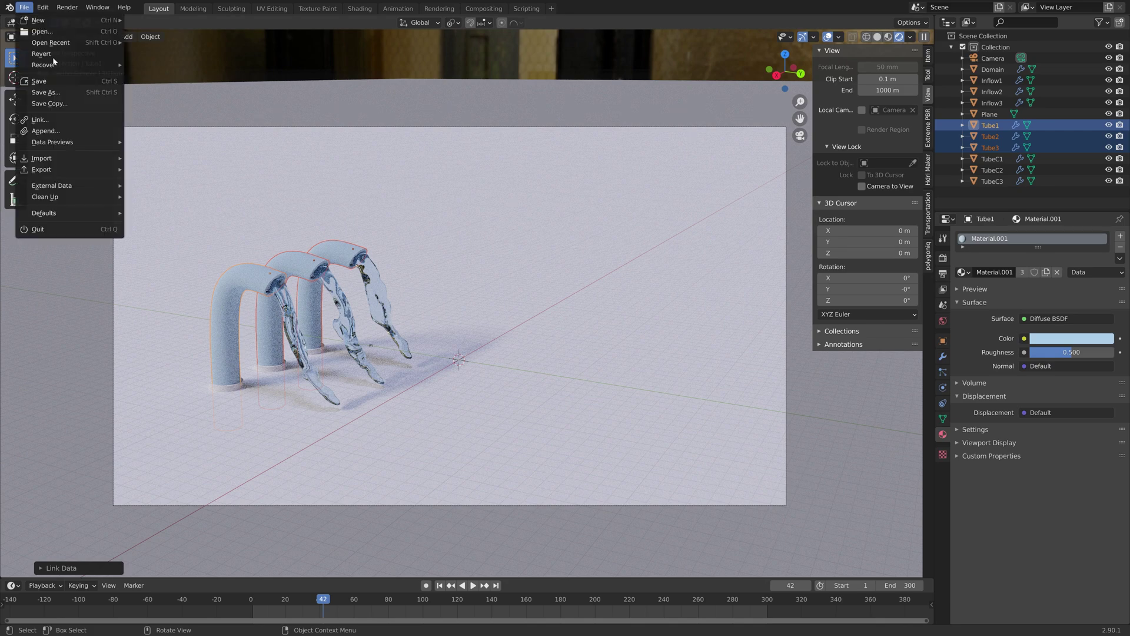
left_click(37, 94)
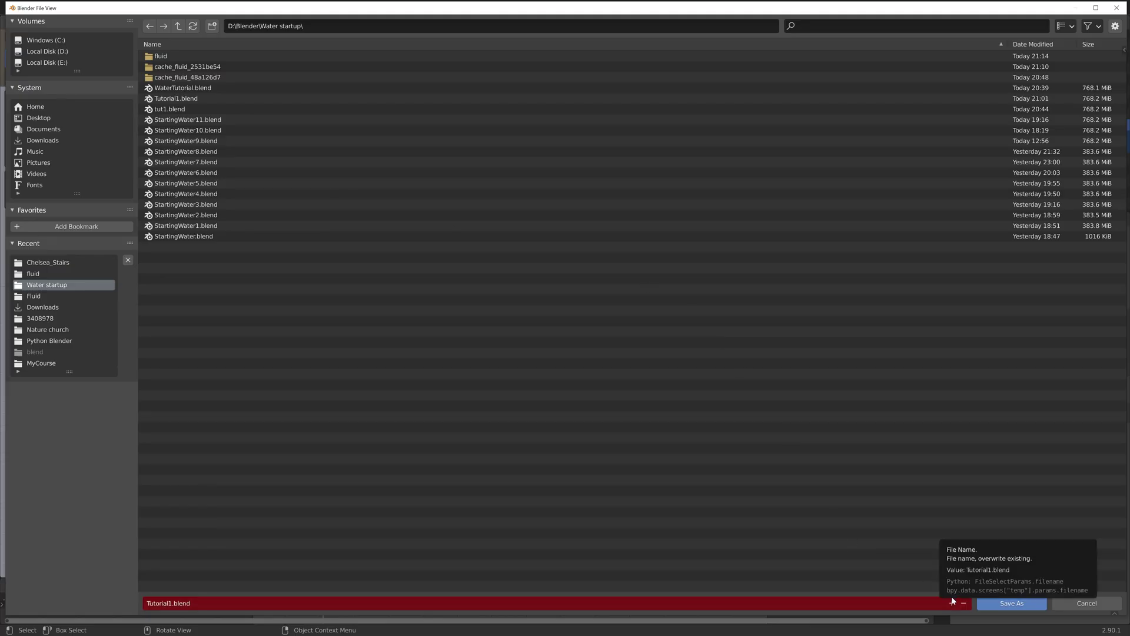
left_click(1004, 603)
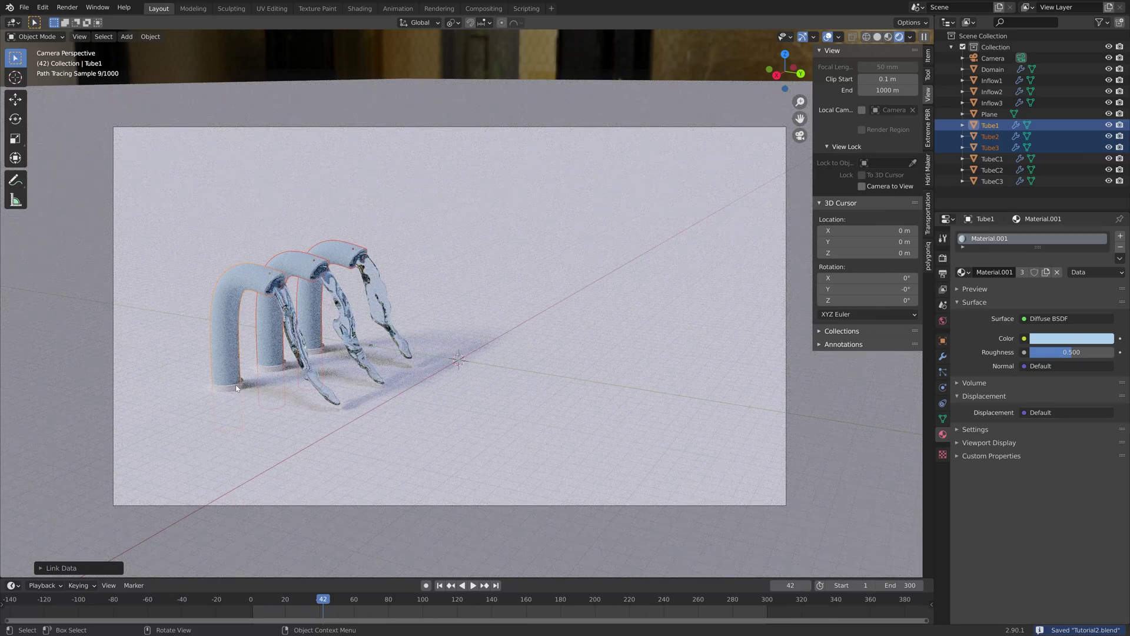
Give the ring at the front pipe's base, TubeC1, a new Diffuse BSDF material with a black color
left_click(235, 384)
left_click(1040, 319)
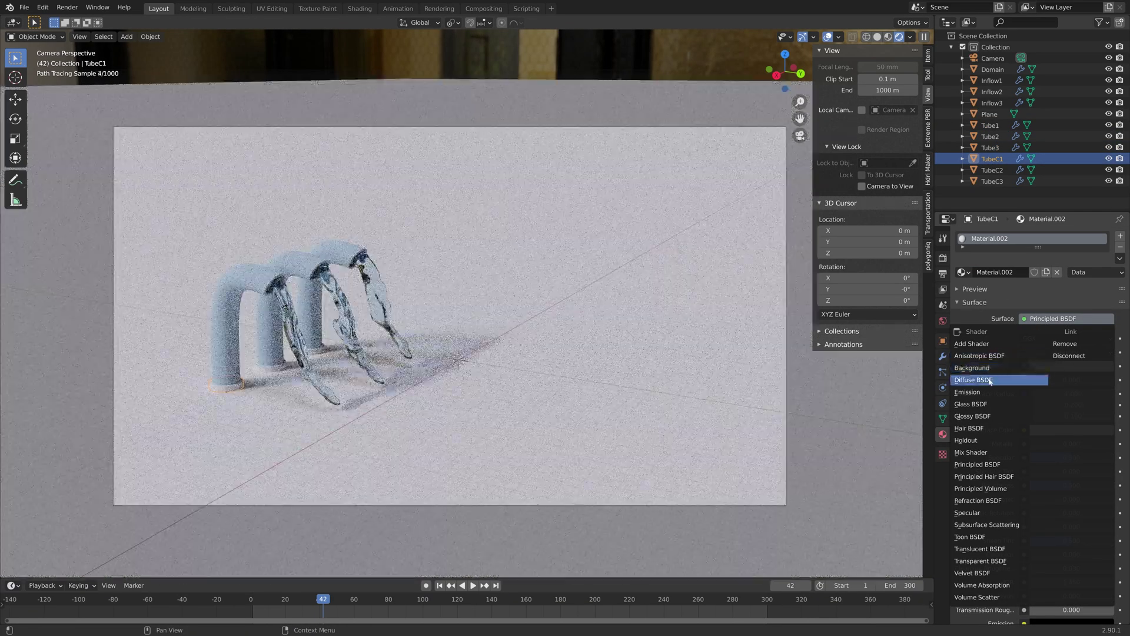
left_click(992, 379)
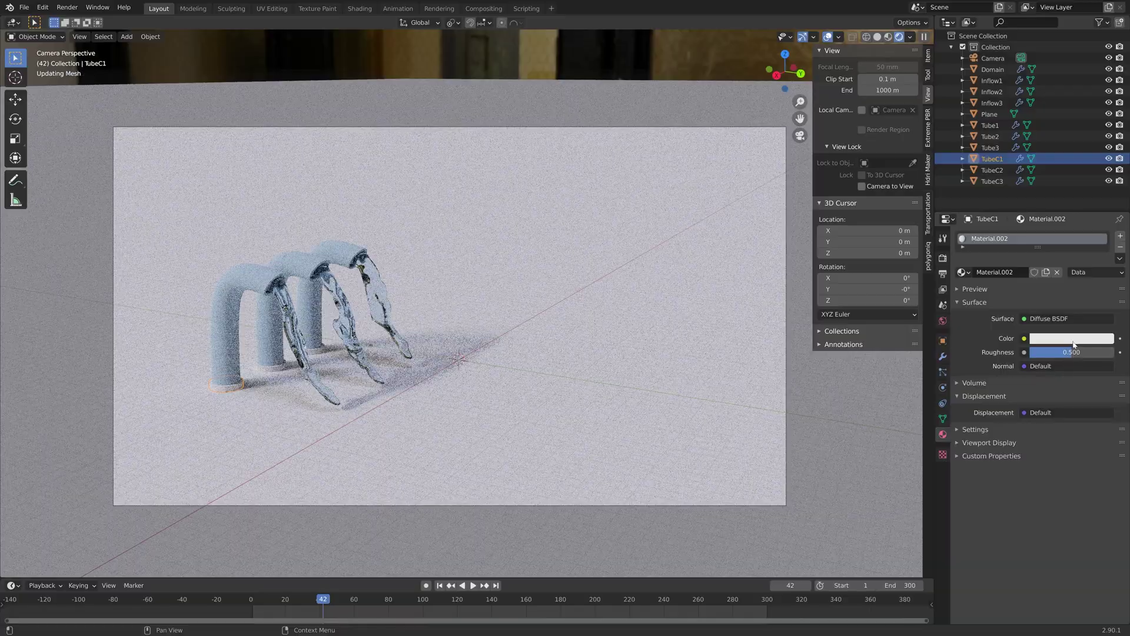
left_click(1073, 340)
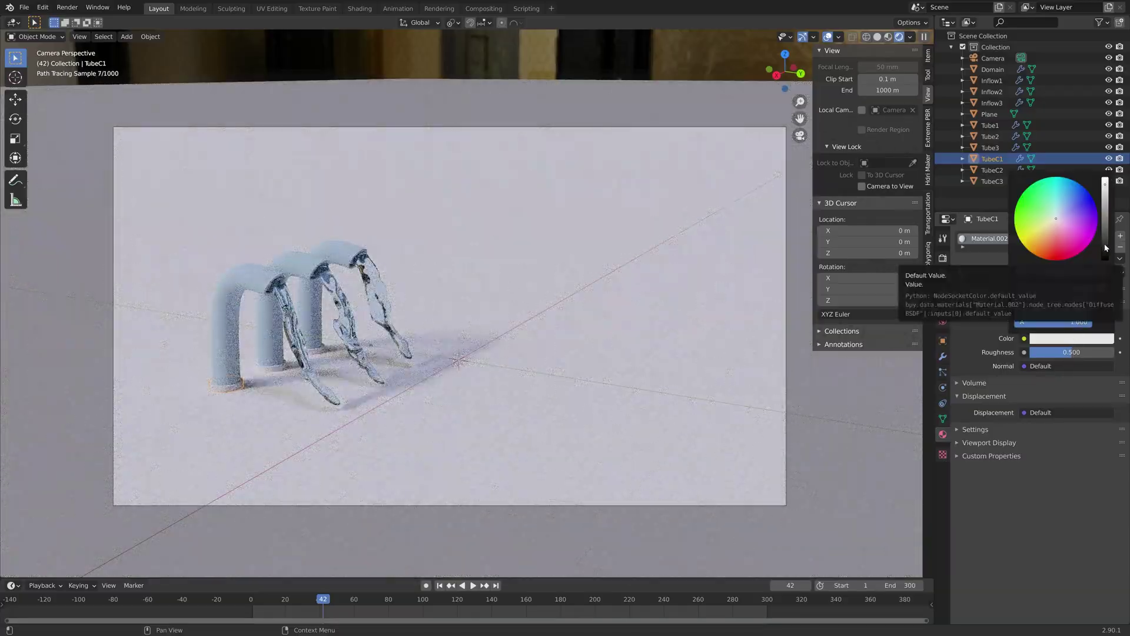
left_click(1106, 248)
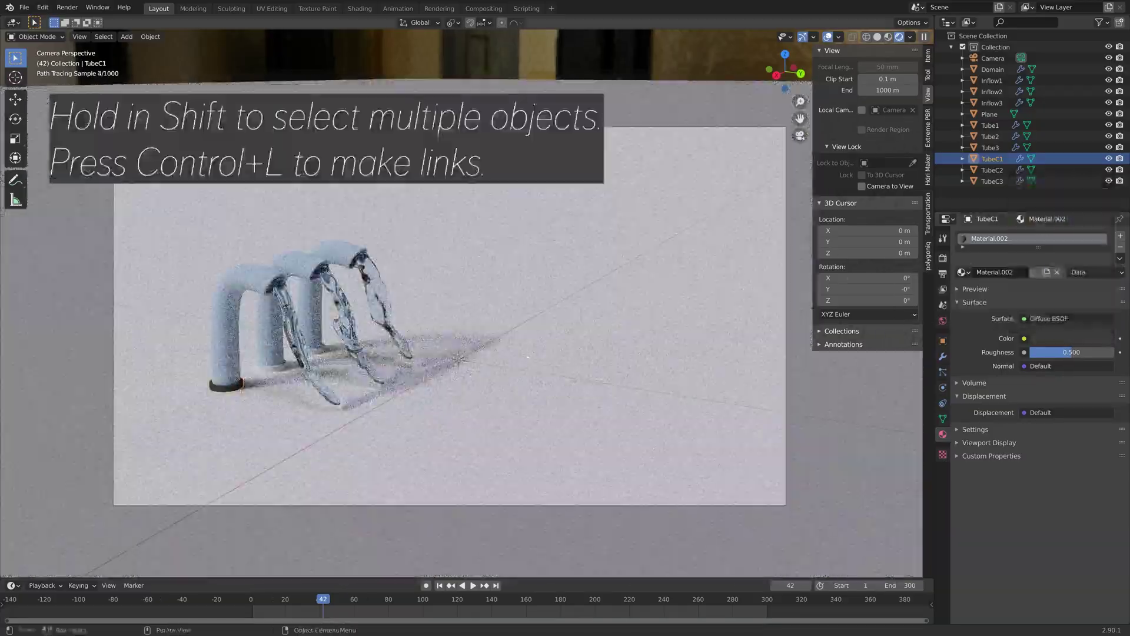
Link the black material of TubeC1 to the other two pipe base rings, TubeC2 and TubeC3
left_click(276, 366)
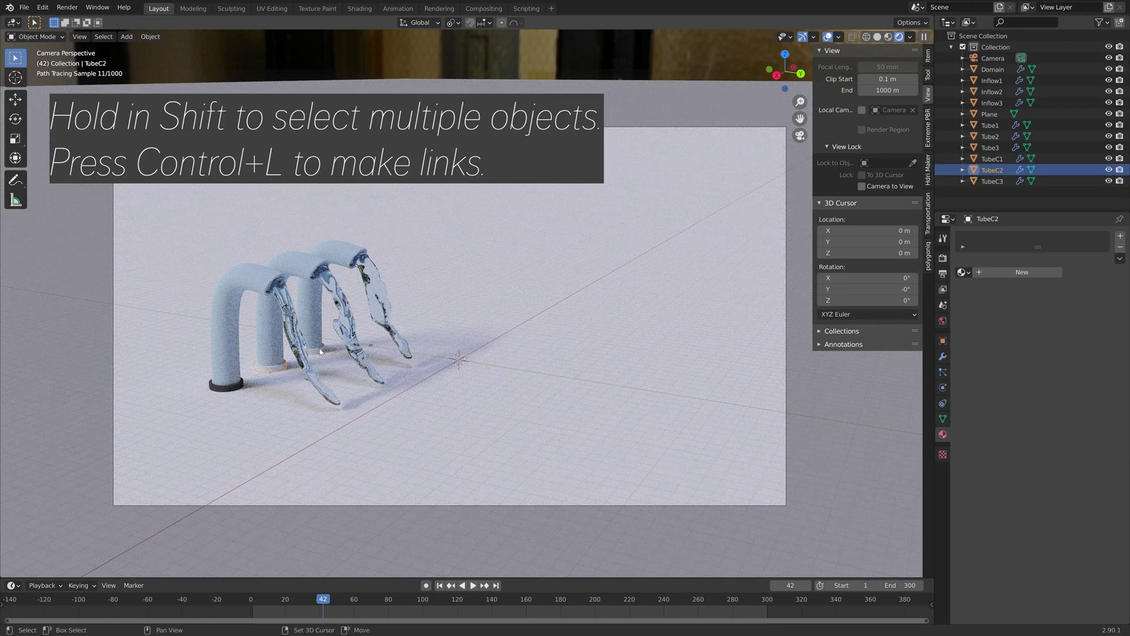
left_click(319, 351, "shift")
left_click(233, 394, "shift")
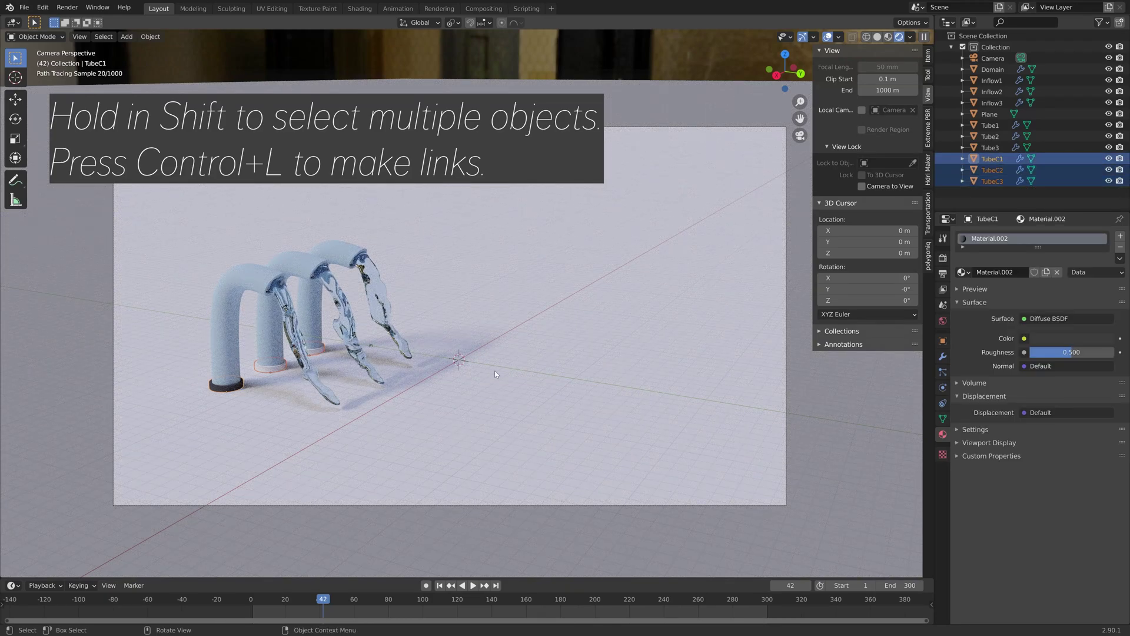
key("ctrl+l")
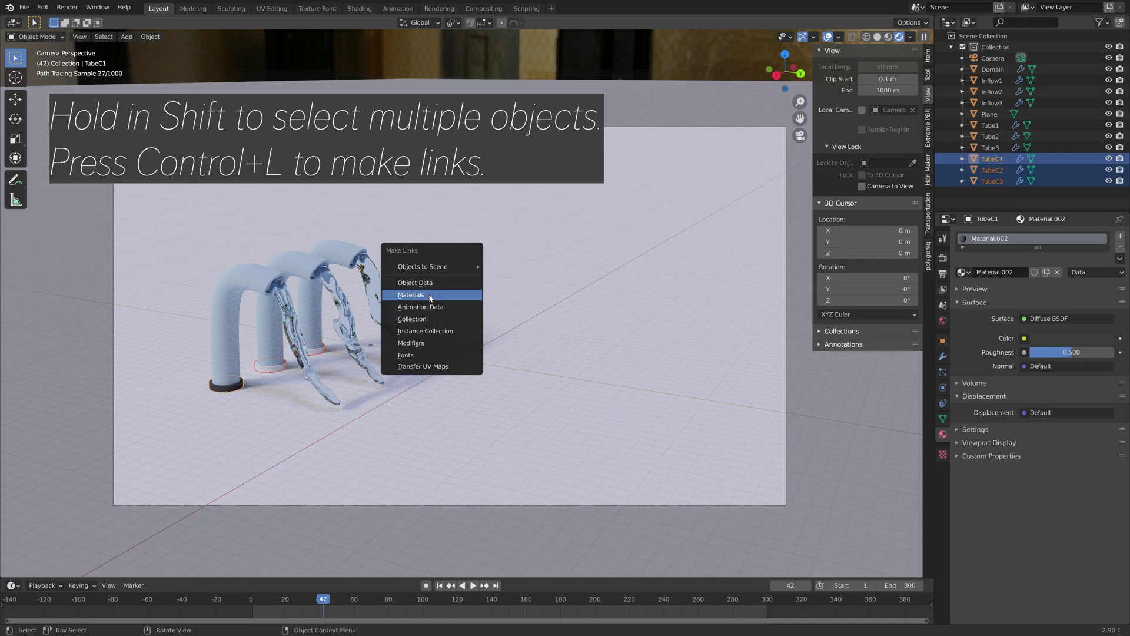
left_click(431, 296)
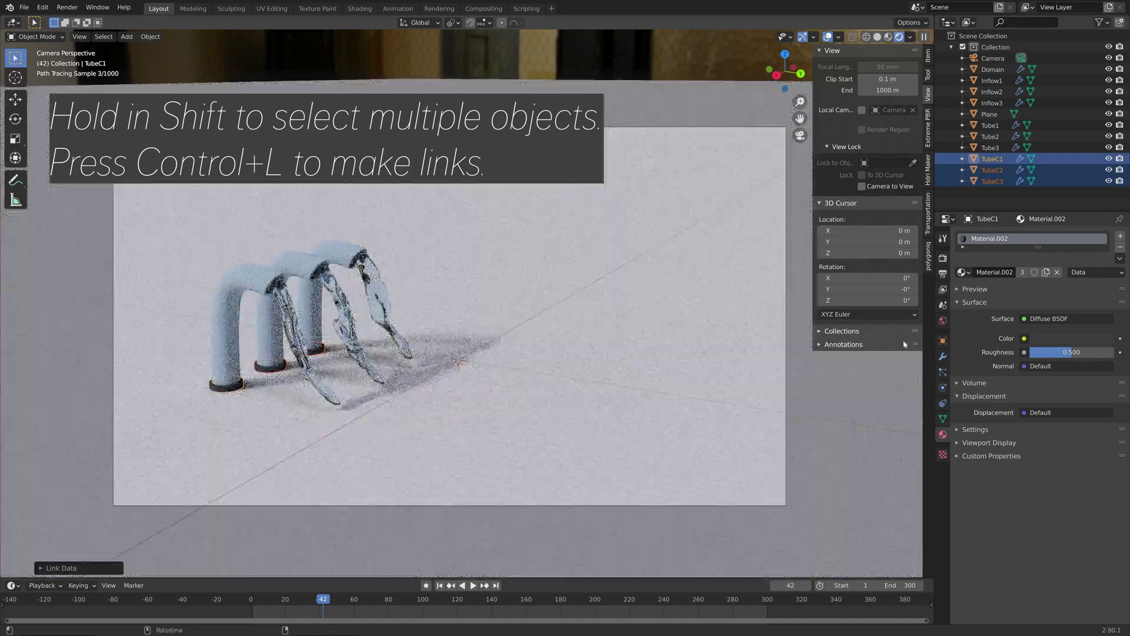
Lighten the base rings' shared material color to dark grey and hide the viewport overlays
left_click(1071, 339)
left_click(1105, 234)
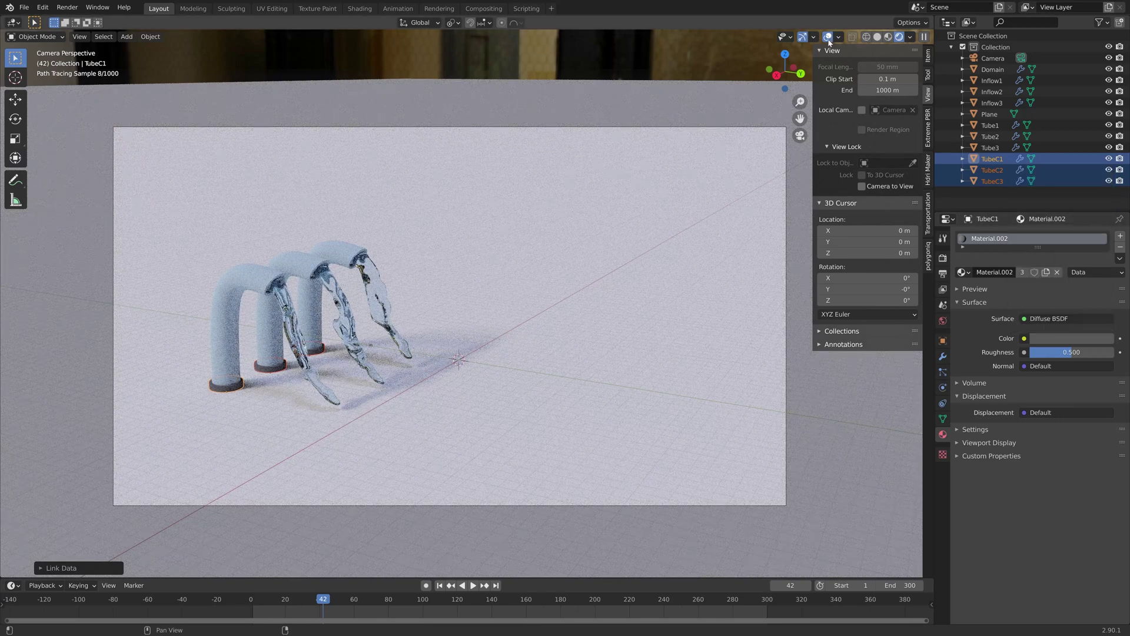
left_click(828, 38)
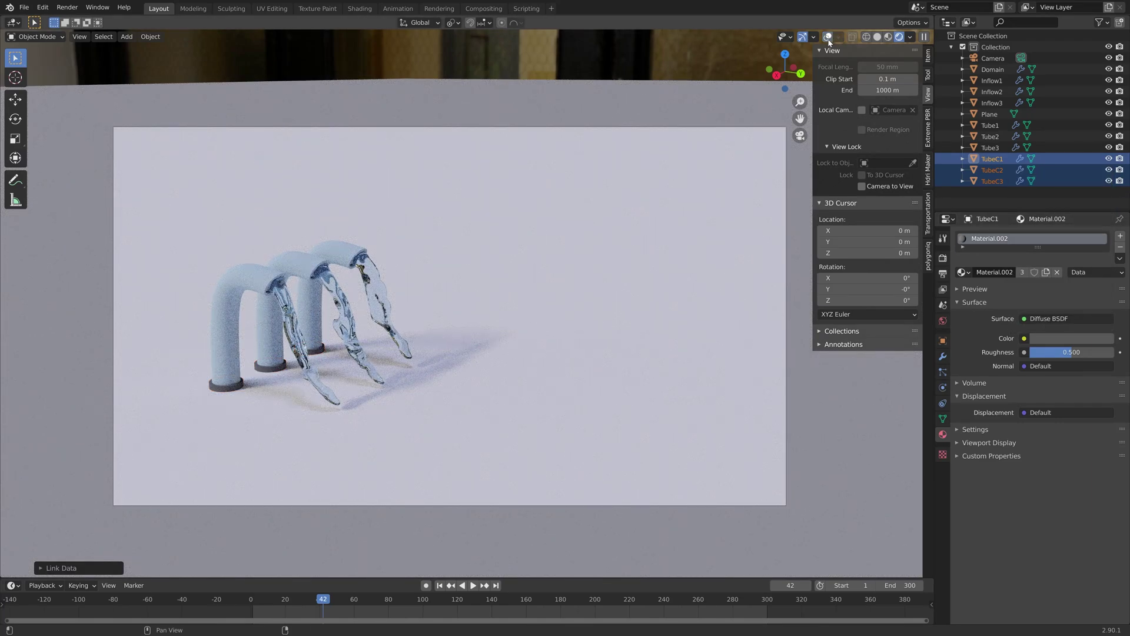
Change the Diffuse BSDF color shared by the three pipes to a more saturated light blue
left_click(281, 287)
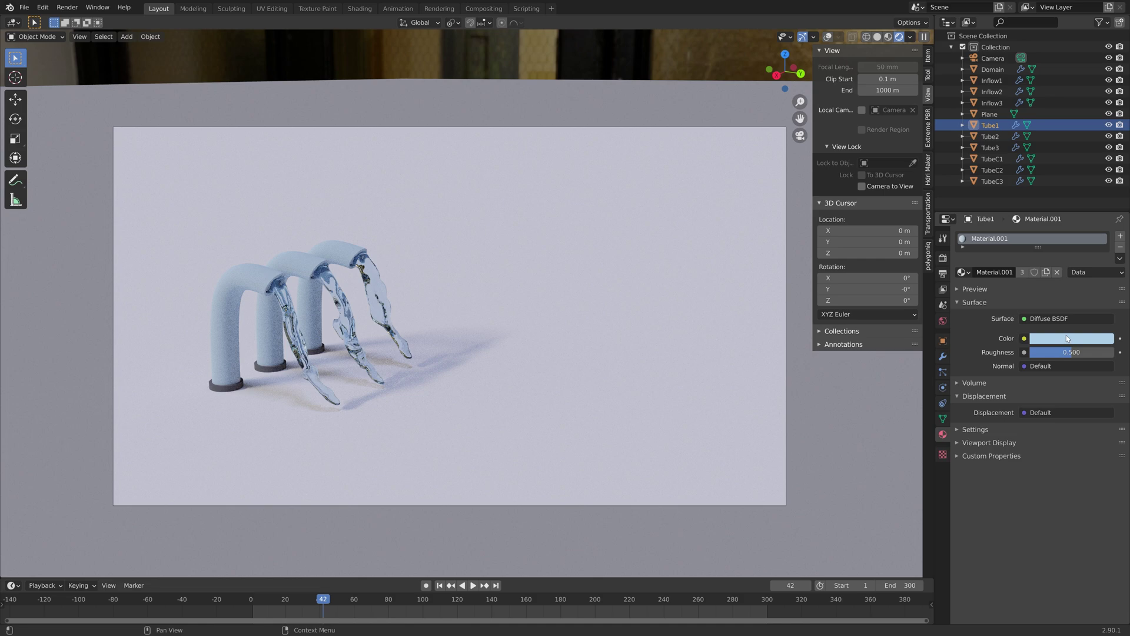
left_click(1066, 339)
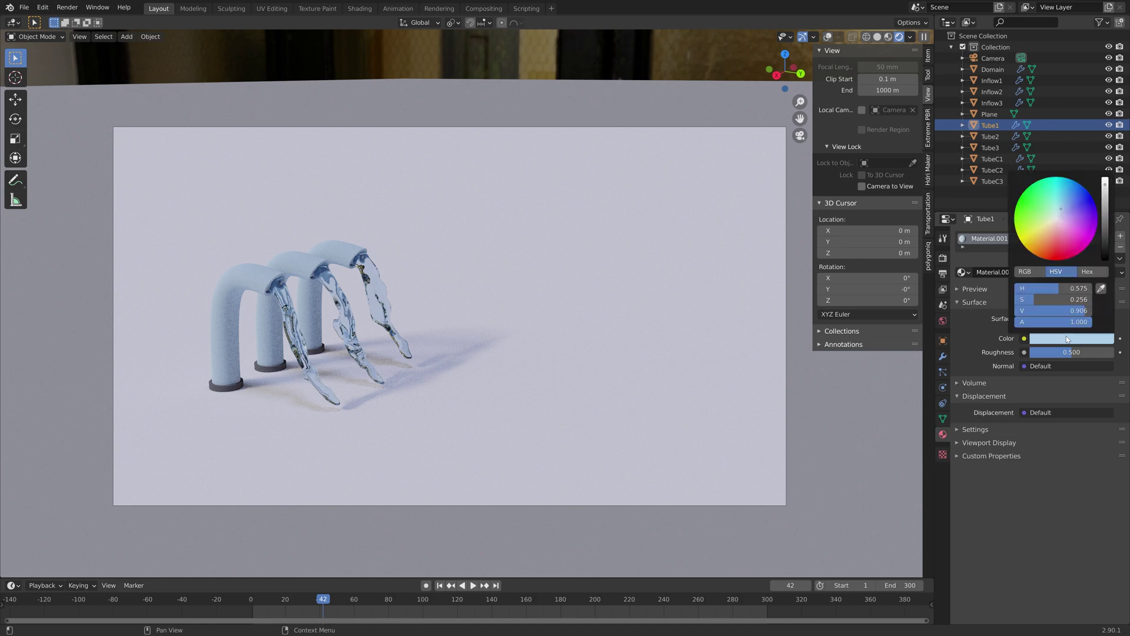
left_click(1062, 206)
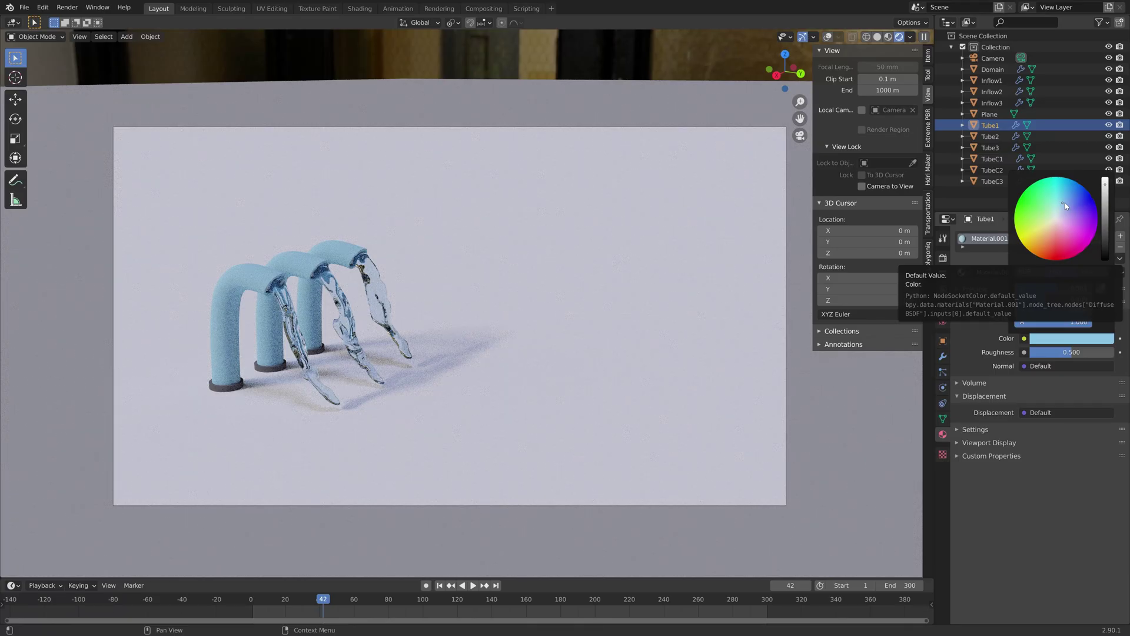
left_click(1066, 203)
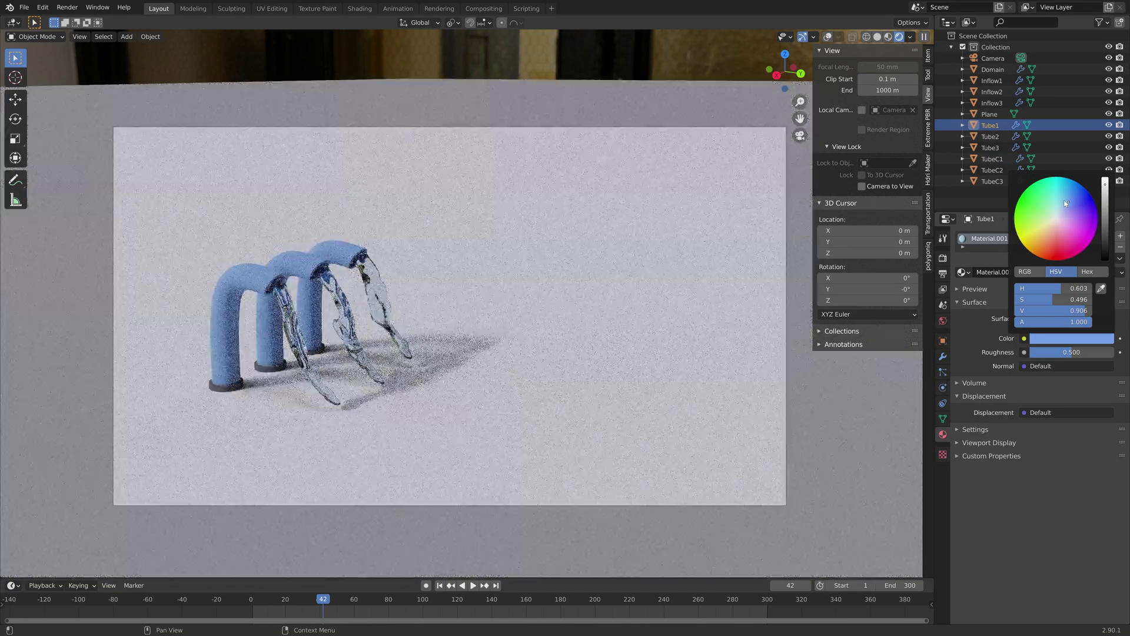
left_click(1066, 203)
left_click(1064, 204)
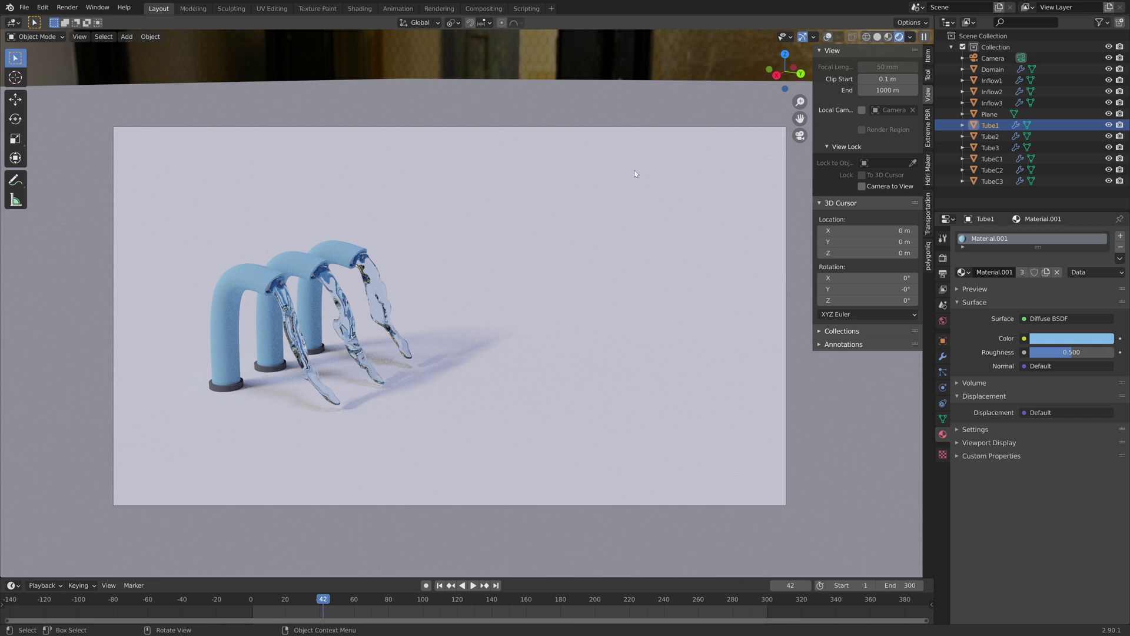
Switch the viewport to solid shading, select the water domain, and hide Inflow1, Inflow2 and Inflow3 in the viewport and in renders
left_click(877, 37)
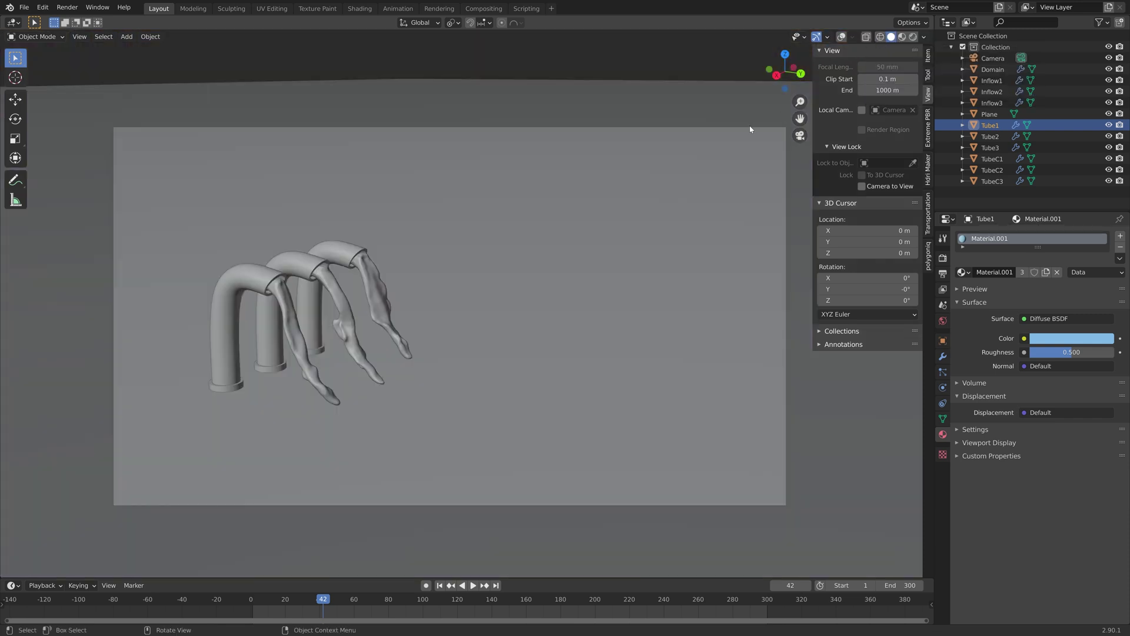
left_click(355, 319)
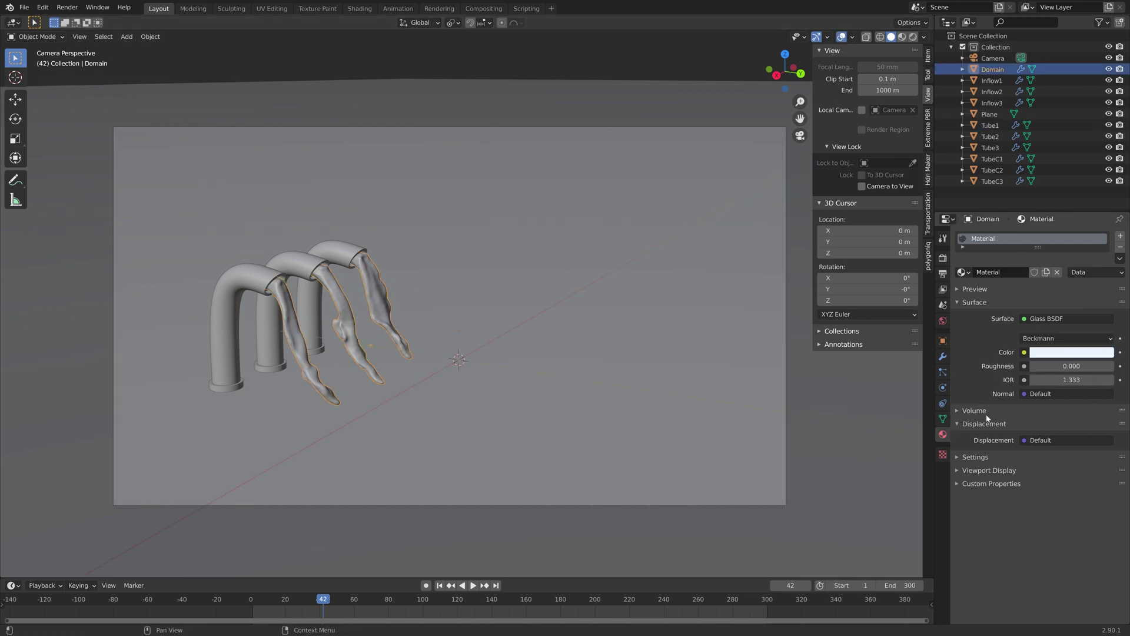
left_click(1109, 80)
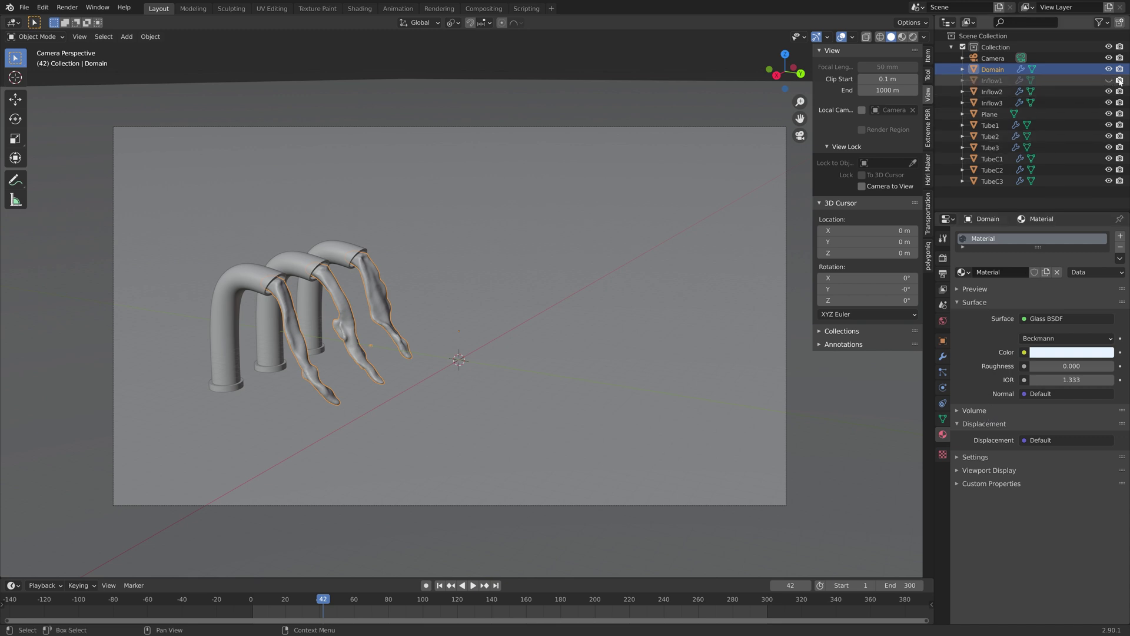
left_click(1109, 92)
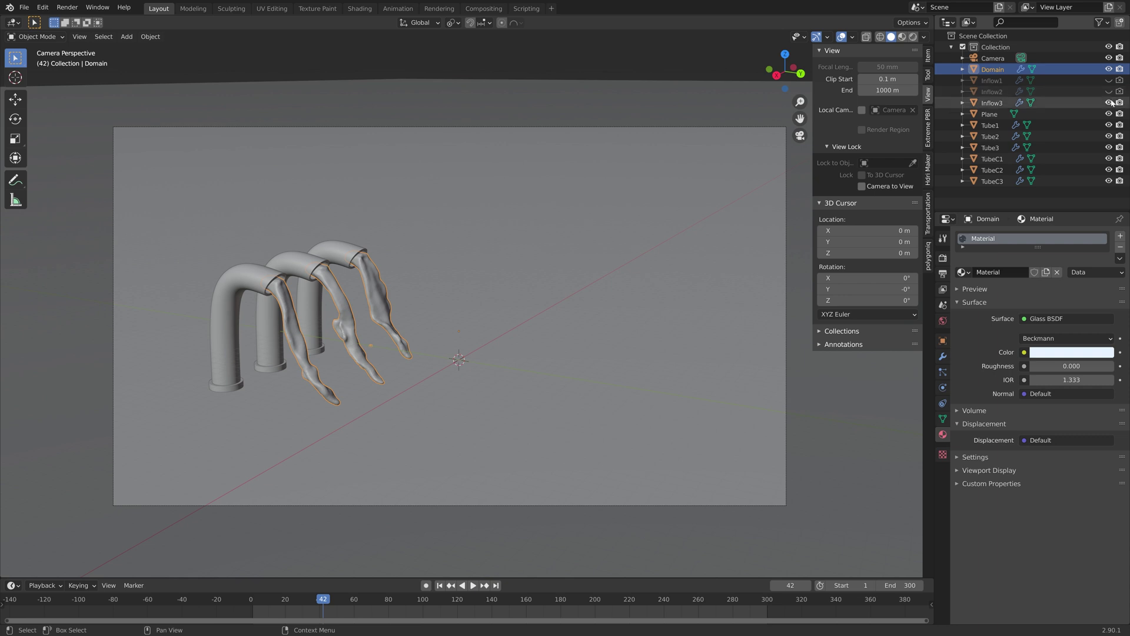
left_click(1109, 103)
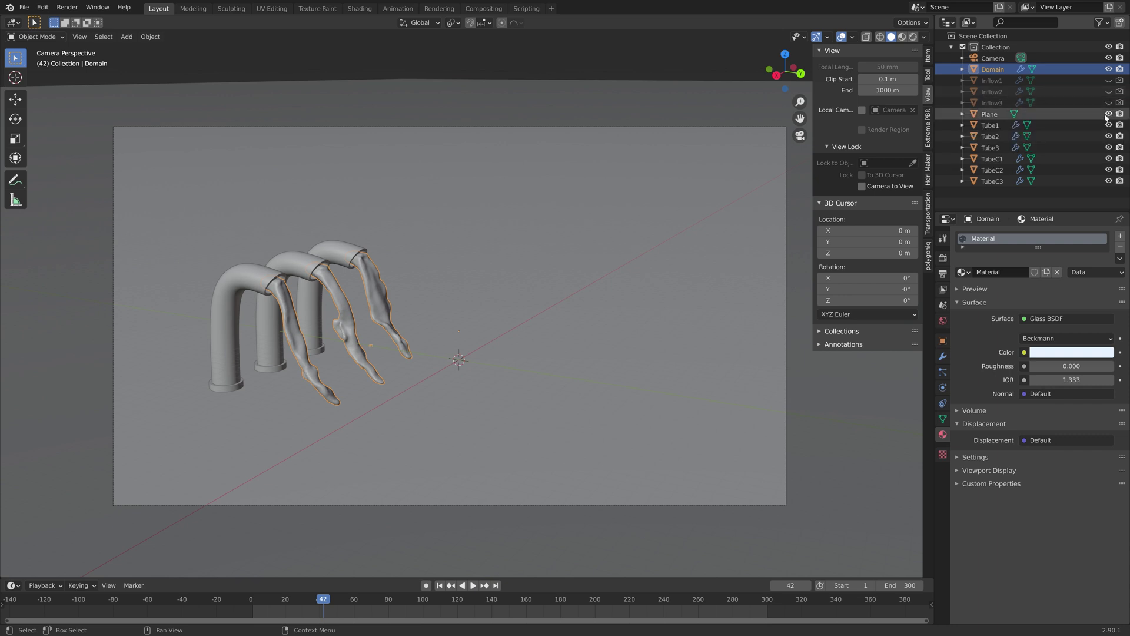
Free the Domain's baked fluid cache and set its Resolution Divisions to 250
left_click(943, 387)
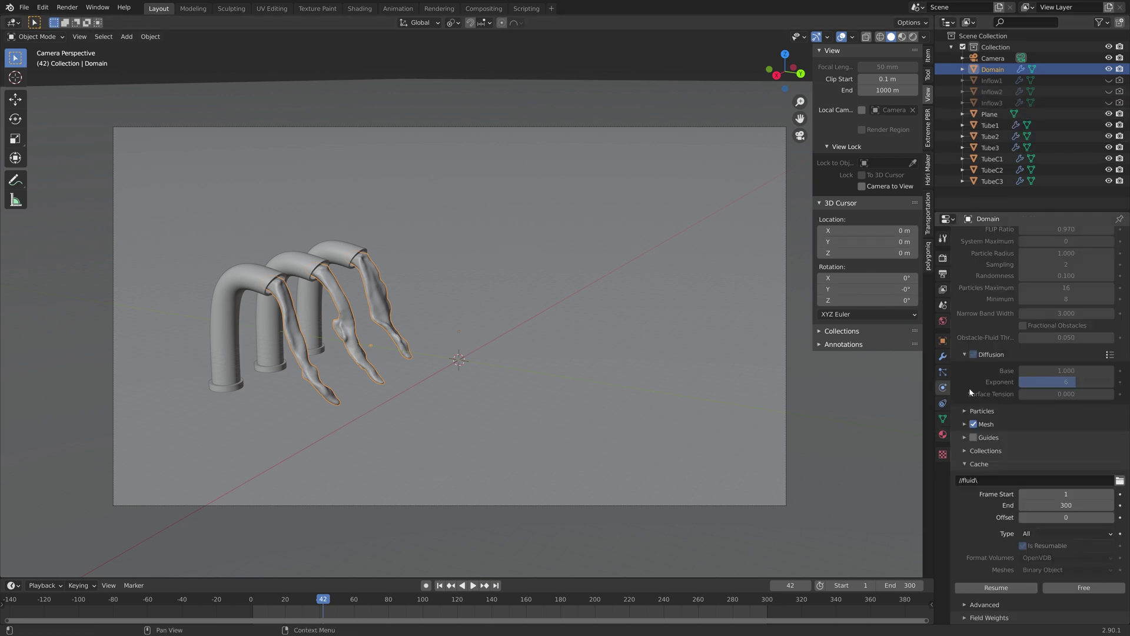
left_click(1088, 587)
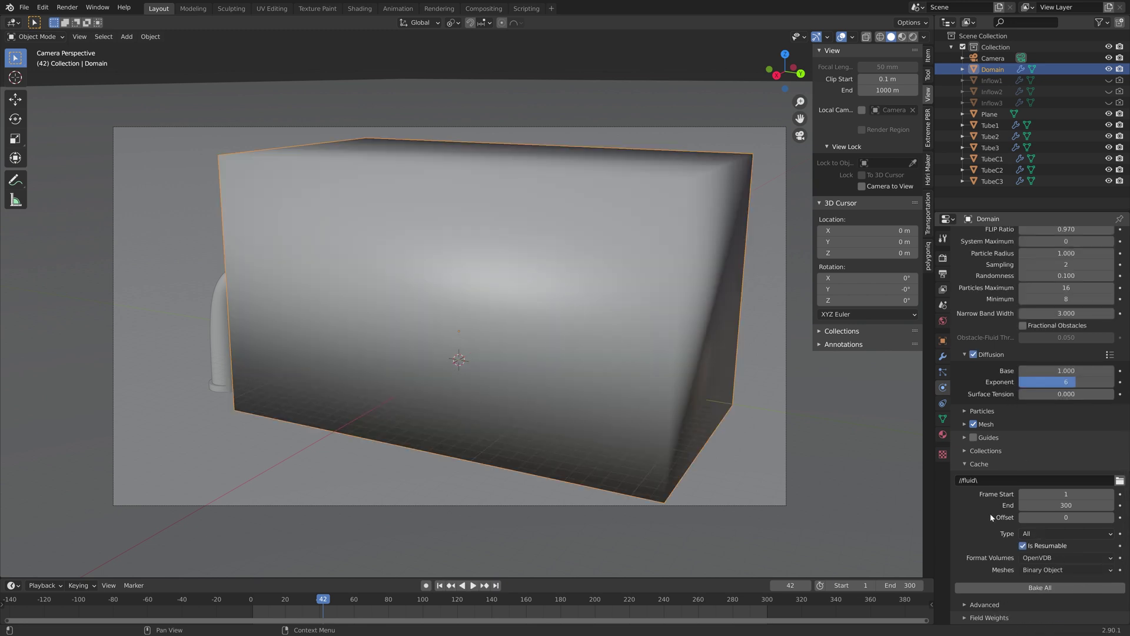
scroll(1001, 497, "up", 10)
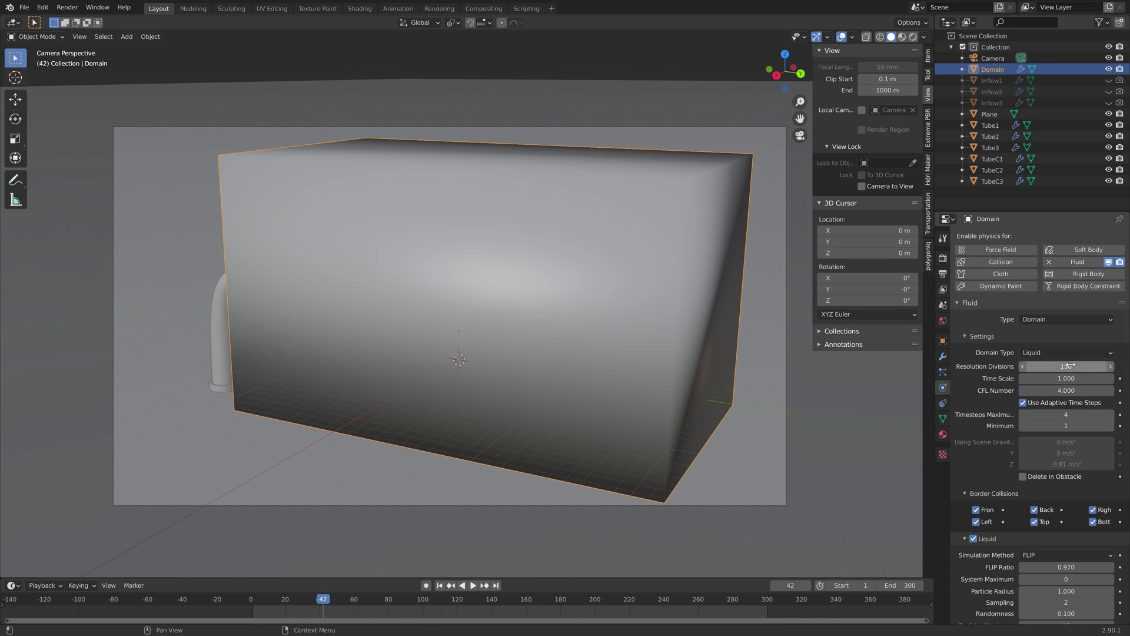
left_click(1048, 366)
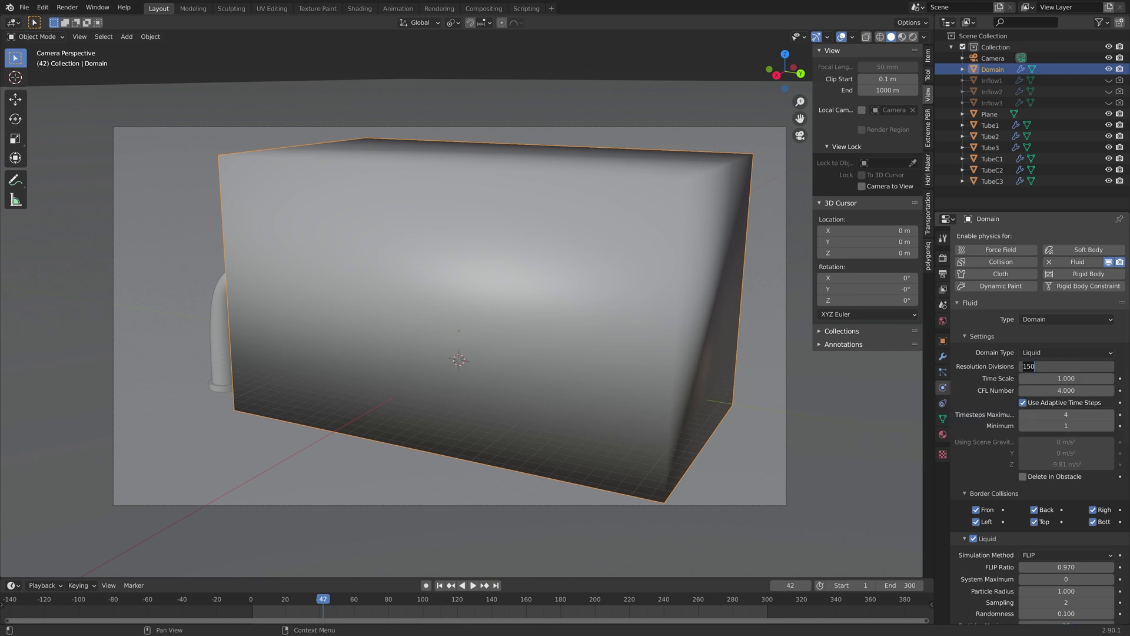
key("BackSpace")
type("200")
key("BackSpace")
key("BackSpace")
key("BackSpace")
type("250")
key("Return")
Save the project as a new file named Tutorial3.blend and bake the whole fluid simulation of the Domain
scroll(1009, 427, "down", 10)
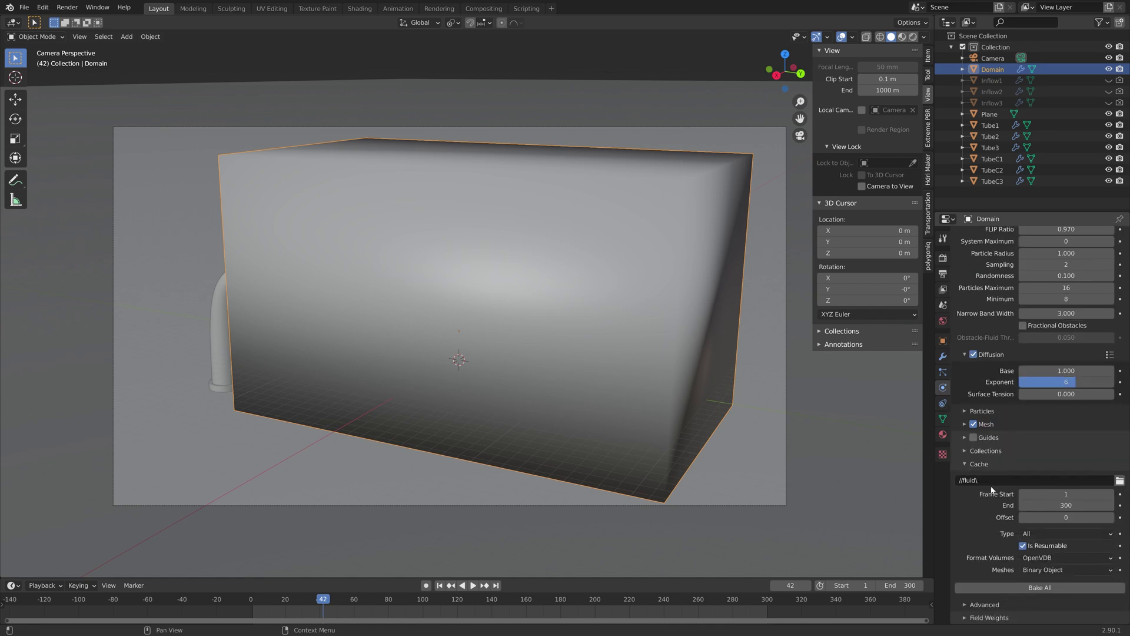
key("ctrl+shift+s")
left_click(952, 603)
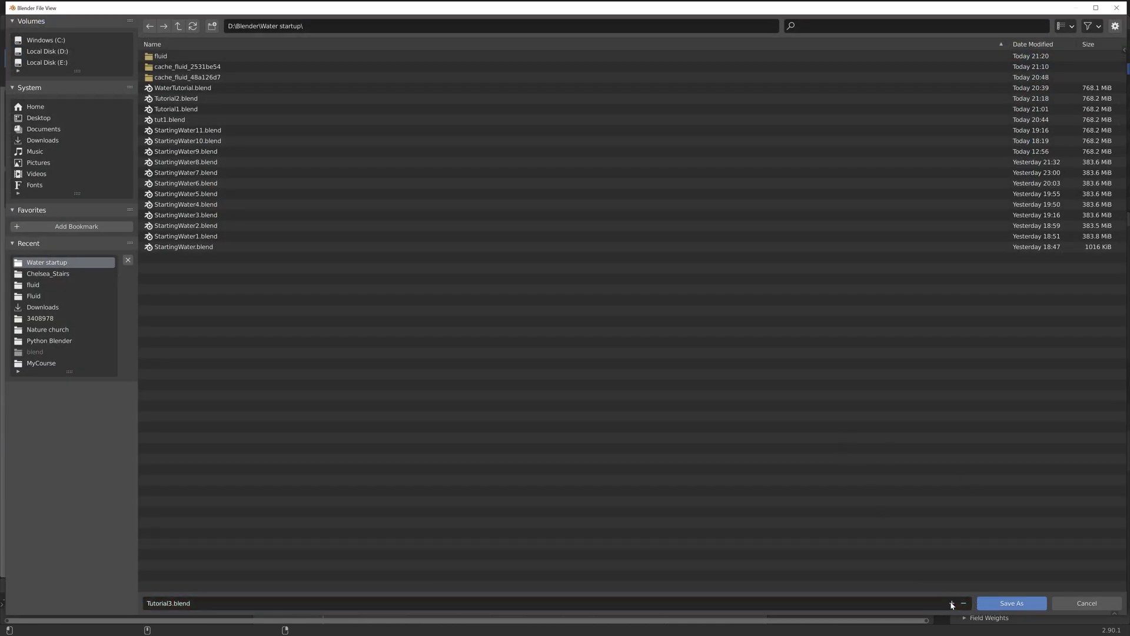
left_click(1012, 603)
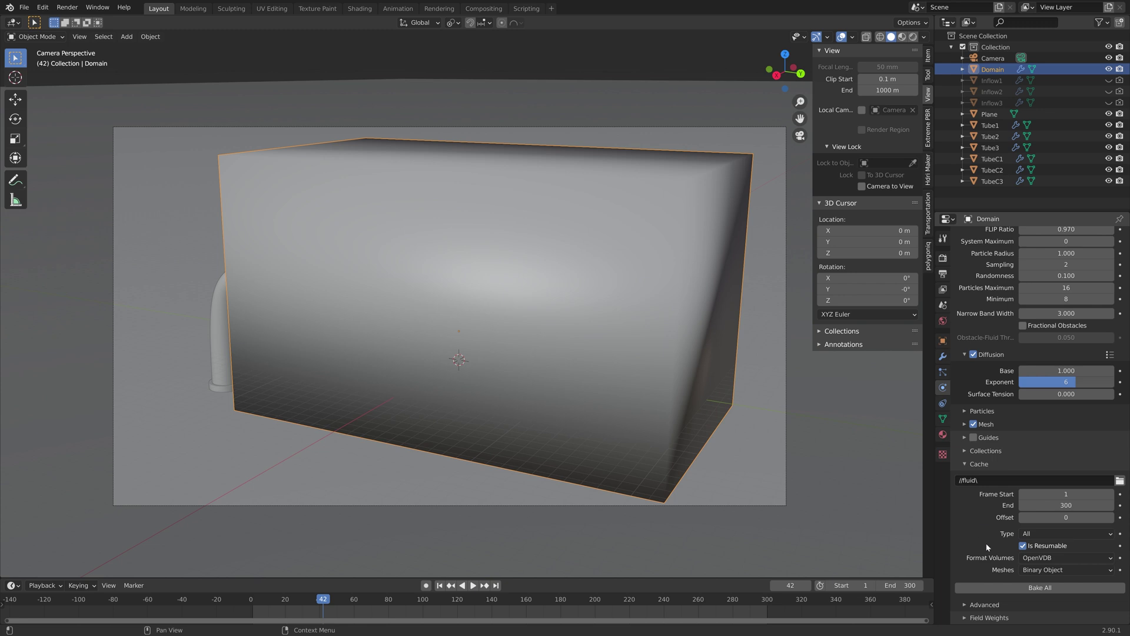
left_click(1004, 587)
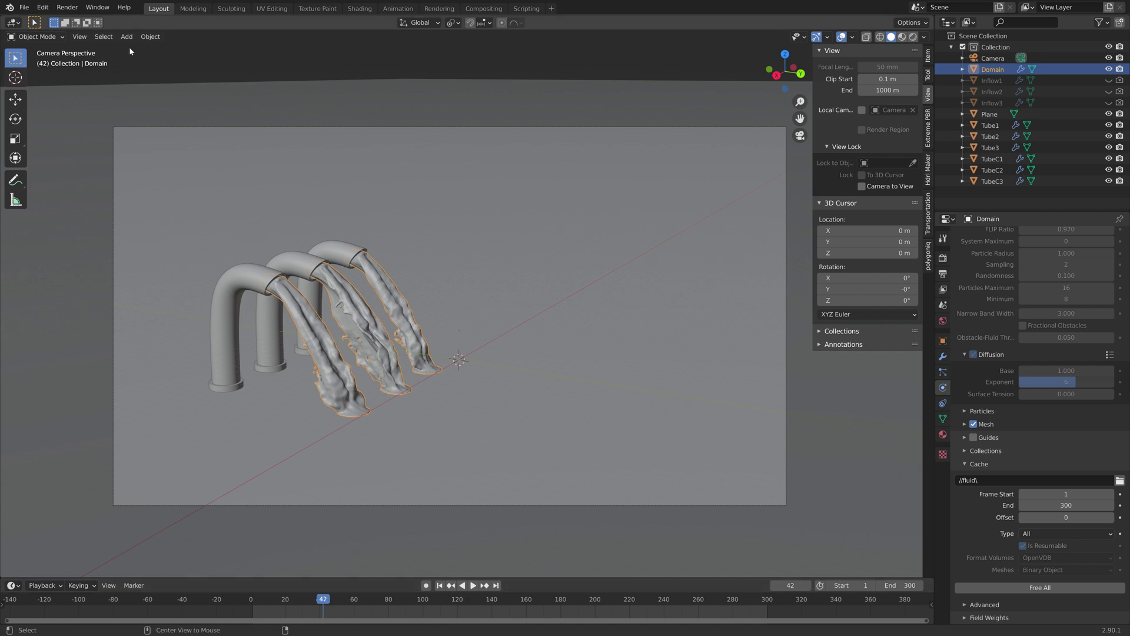
Save the project with the baked simulation as a new file named Tutorial4.blend
left_click(24, 7)
left_click(51, 92)
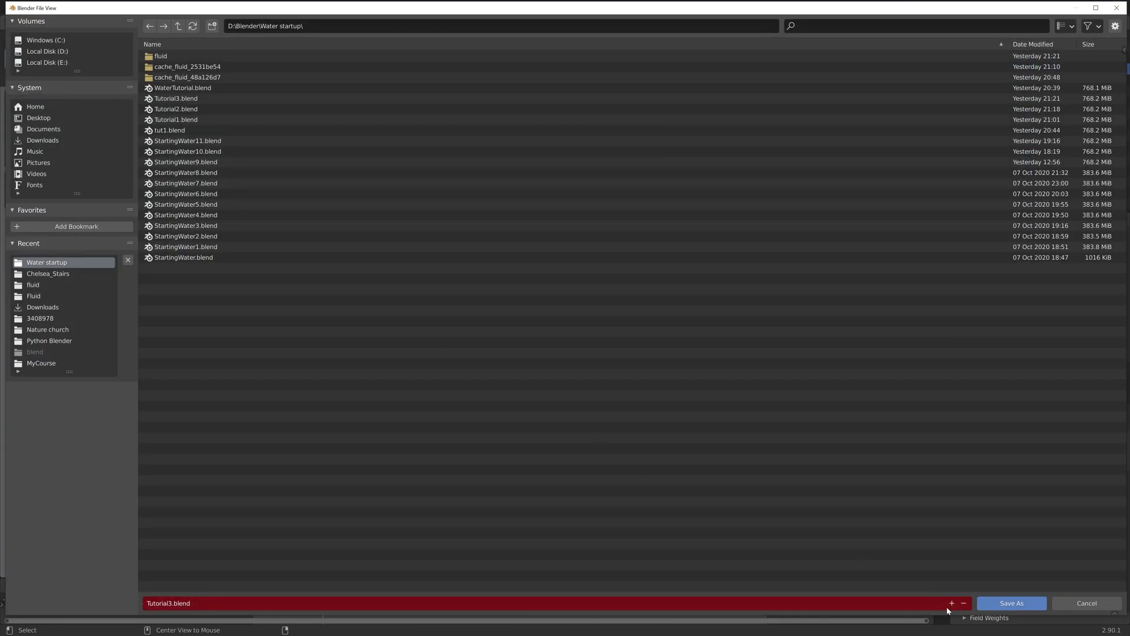
left_click(952, 603)
left_click(1001, 604)
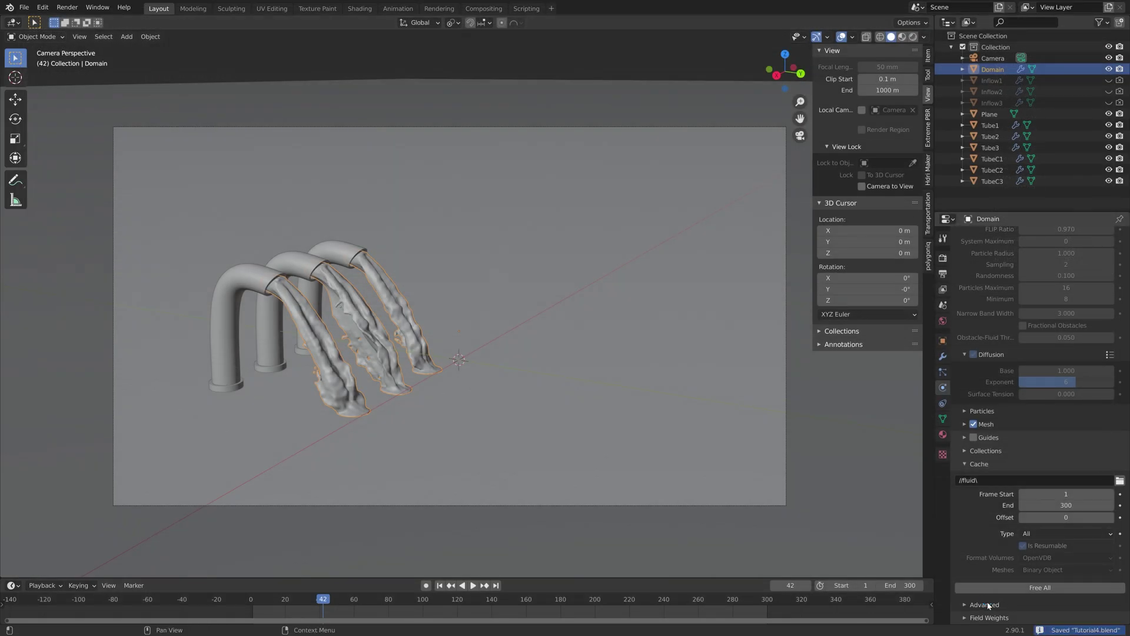
Examine the baked water at frames 180, 270 and 291 from the side and through the camera
left_click(561, 600)
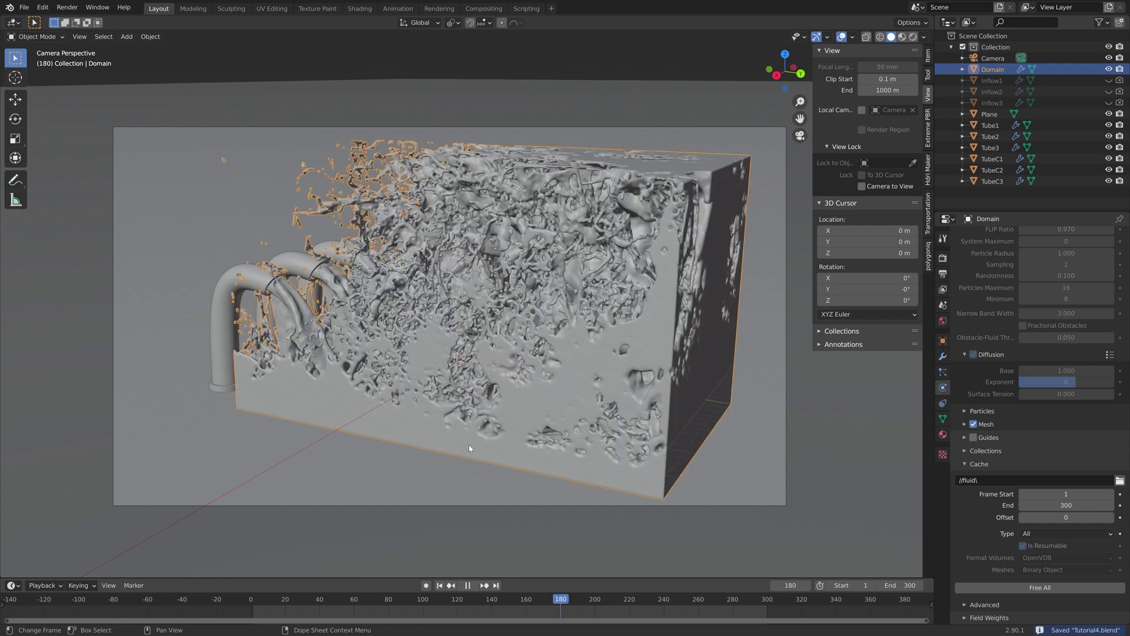
middle_click_drag(470, 449, 489, 436)
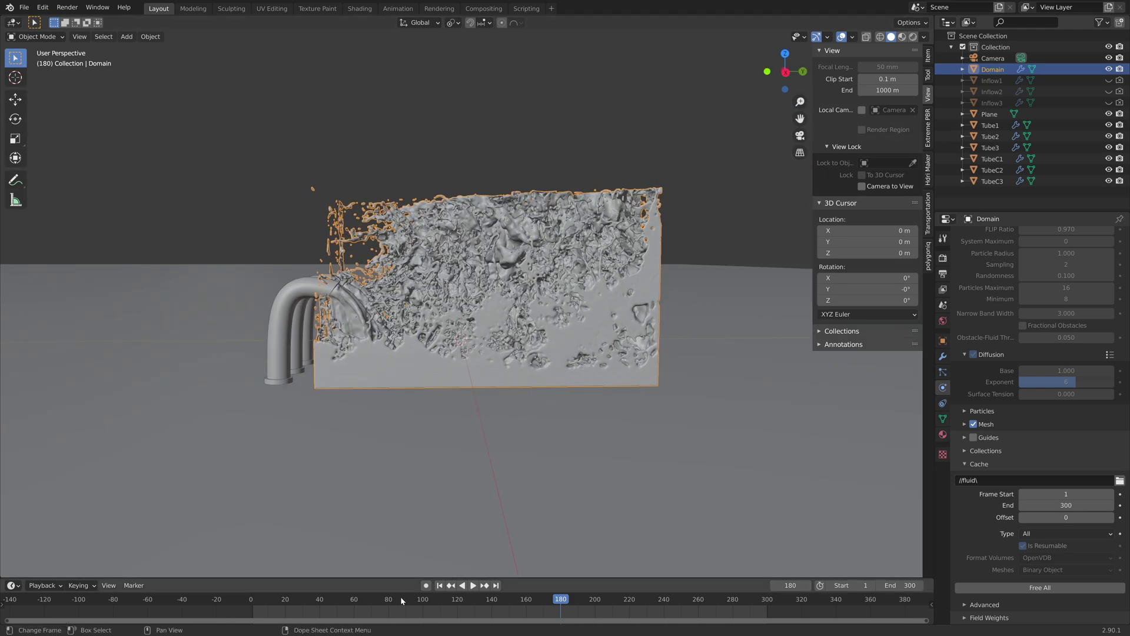
key("space")
left_click(716, 598)
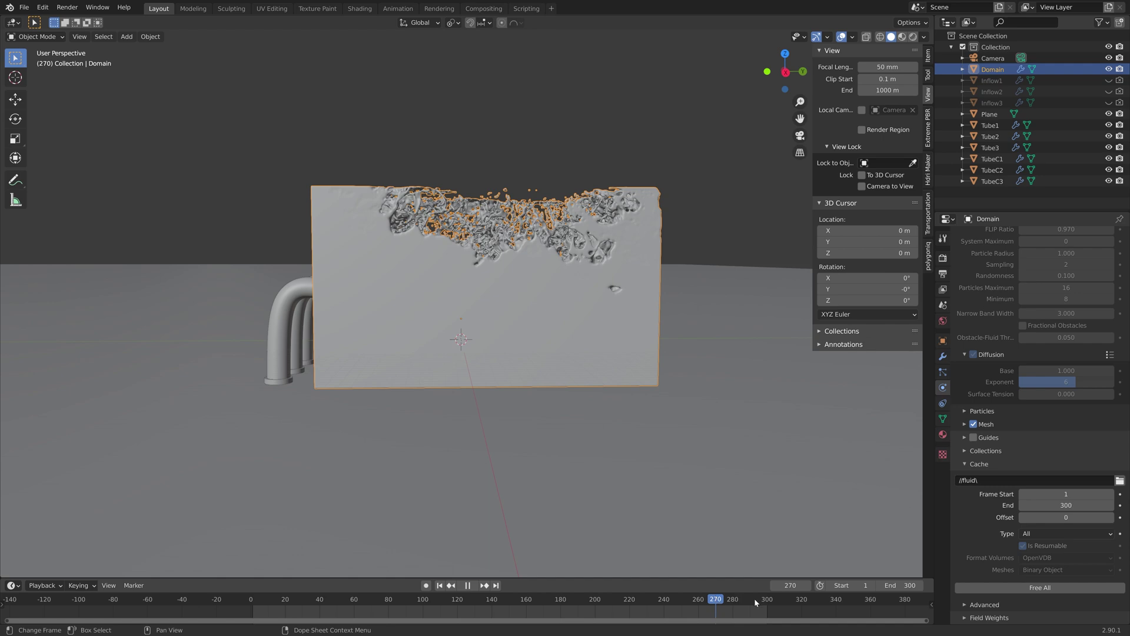
key("space")
left_click(750, 600)
middle_click_drag(565, 436, 546, 418)
key("KP_0")
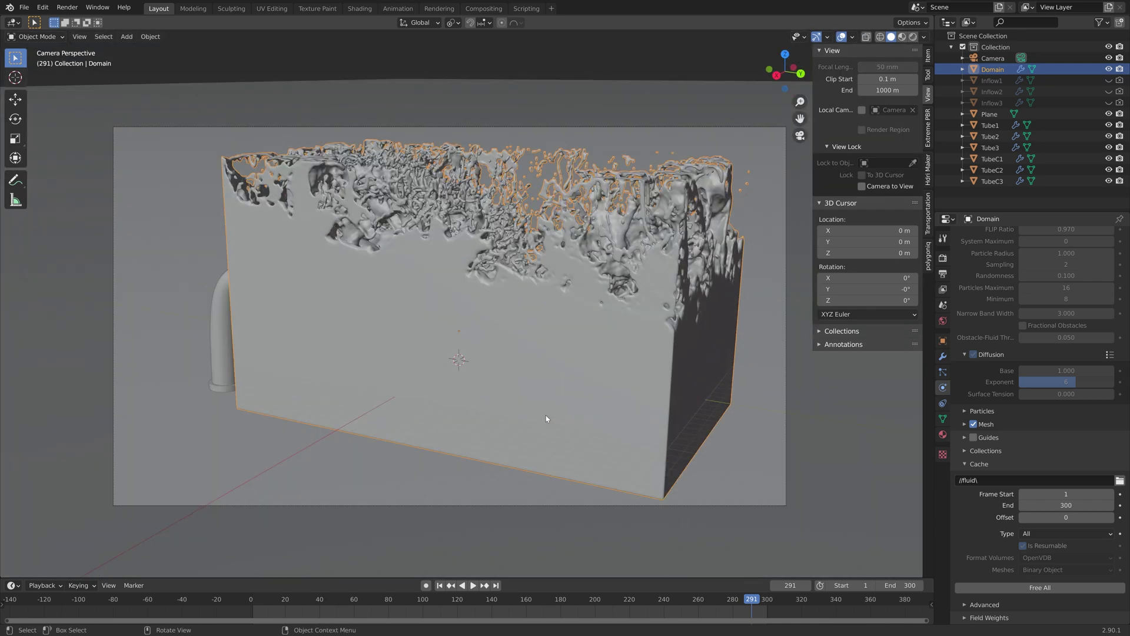
Examine frame 291 in rendered shading, hide the overlays, and return the viewport to solid shading
left_click(913, 37)
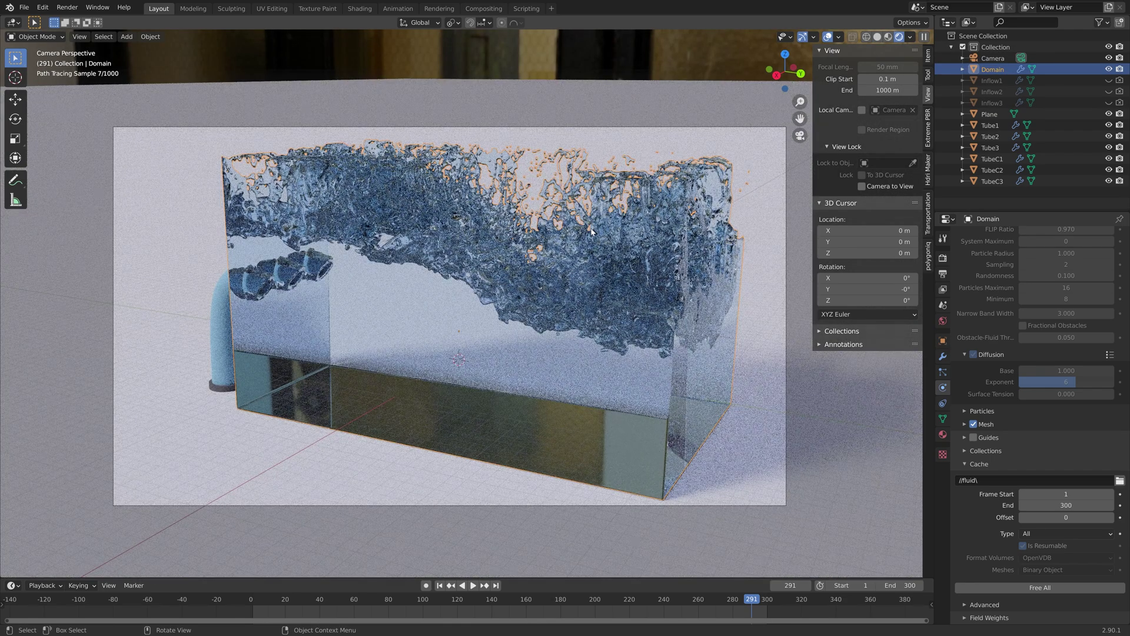
left_click(827, 36)
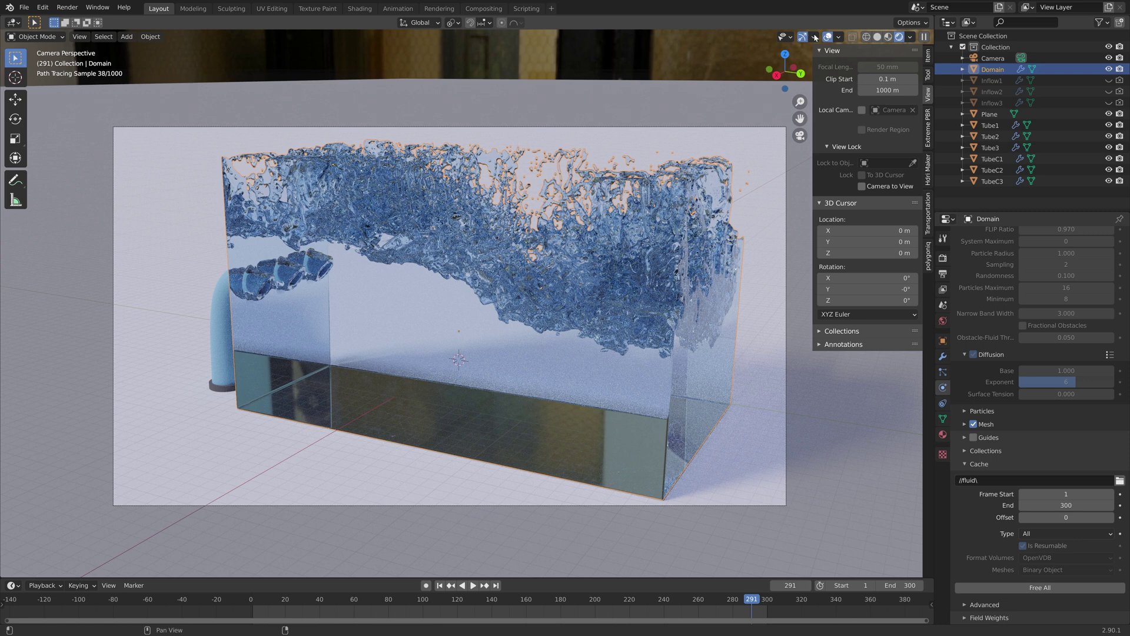
left_click(877, 37)
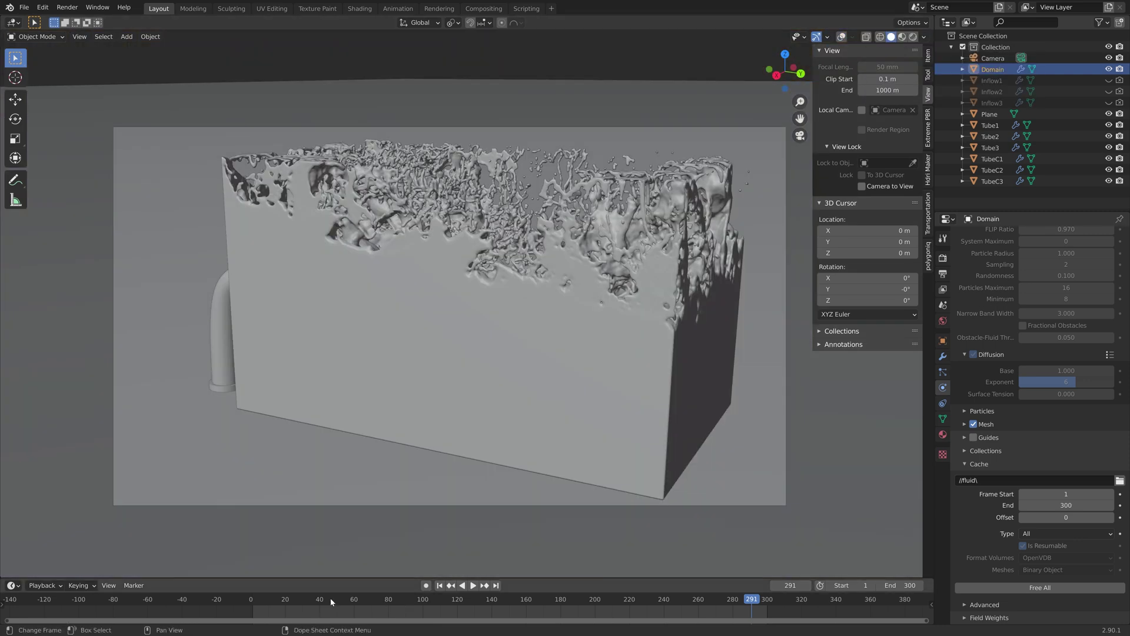
Preview the water flow from frame 46 and from frame 85 in solid shading
left_click(330, 598)
key("space")
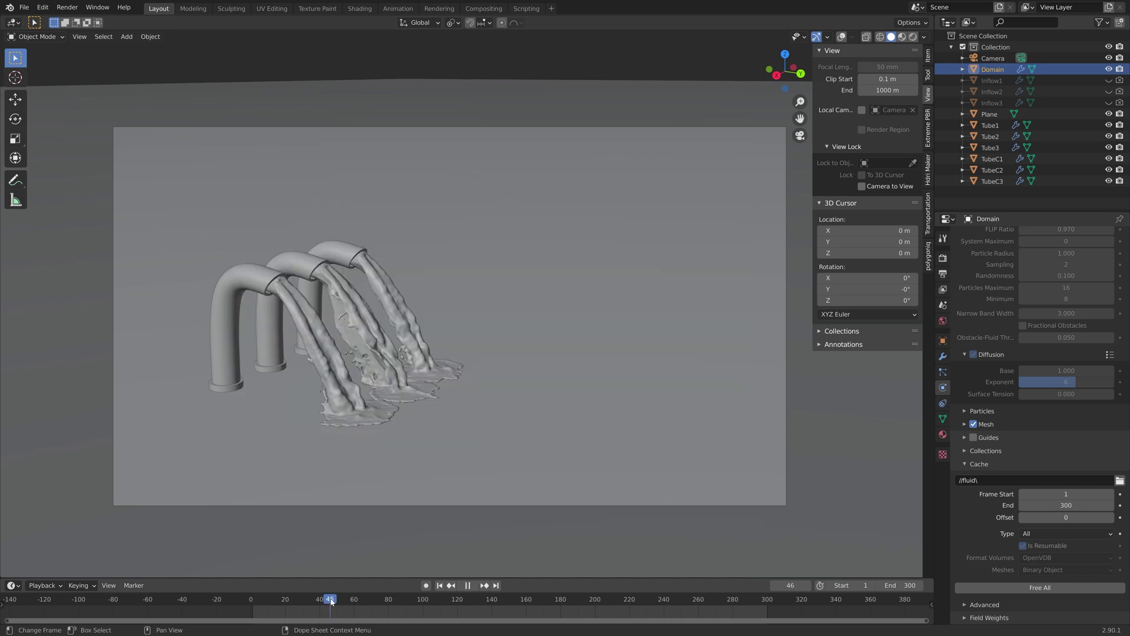
key("space")
left_click(398, 599)
key("space")
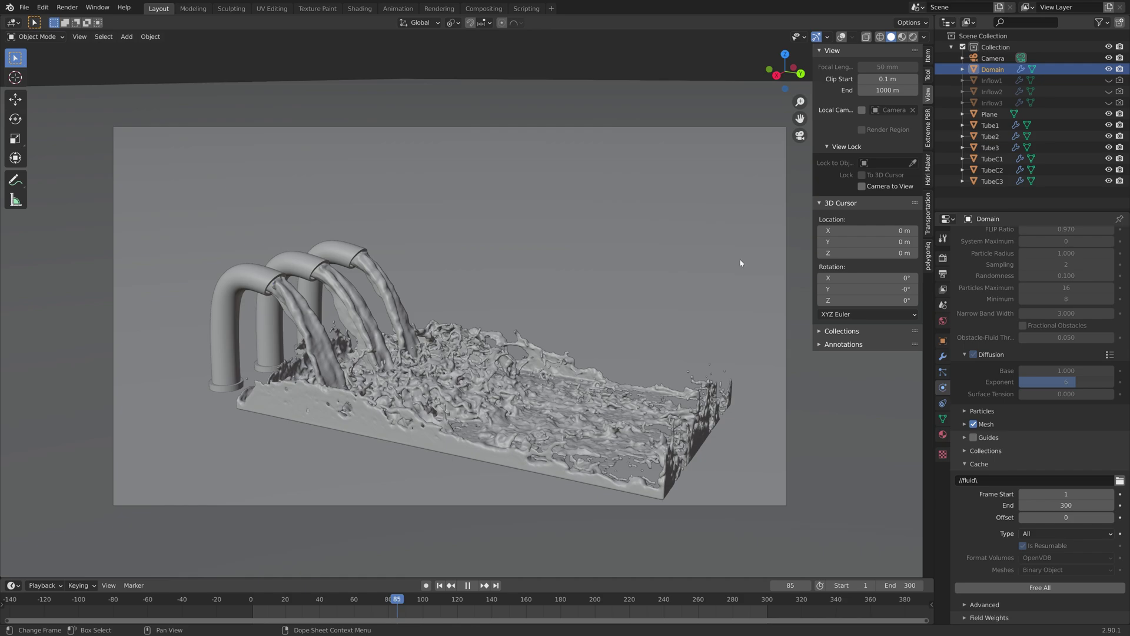
Stop playback, check frame 85 in rendered shading, and return the viewport to solid shading
key("space")
left_click(913, 37)
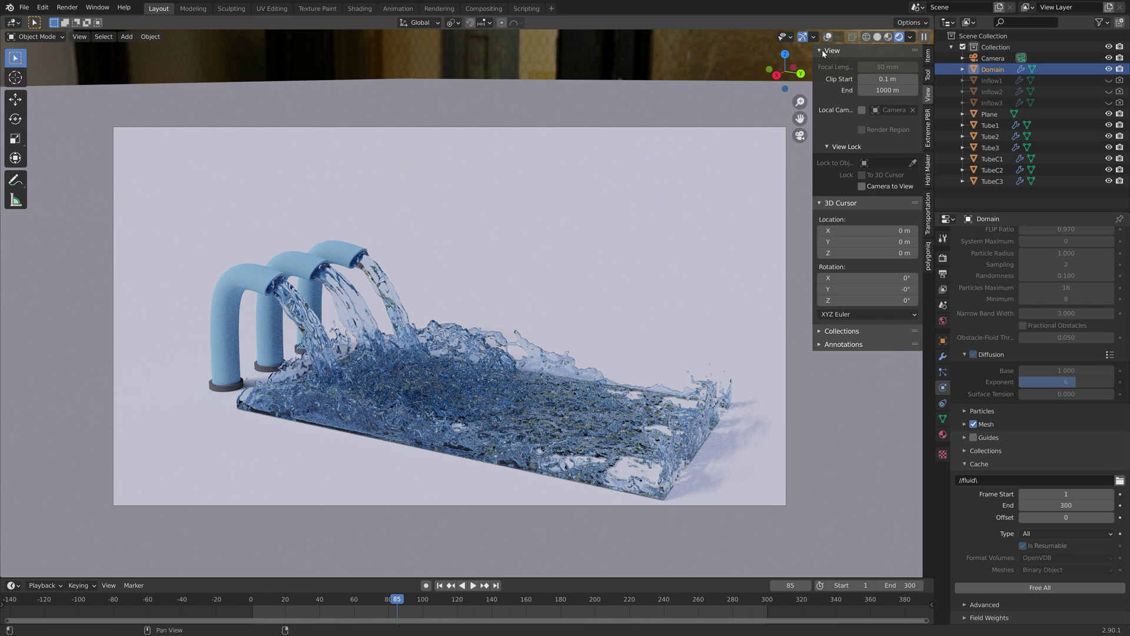
left_click(877, 37)
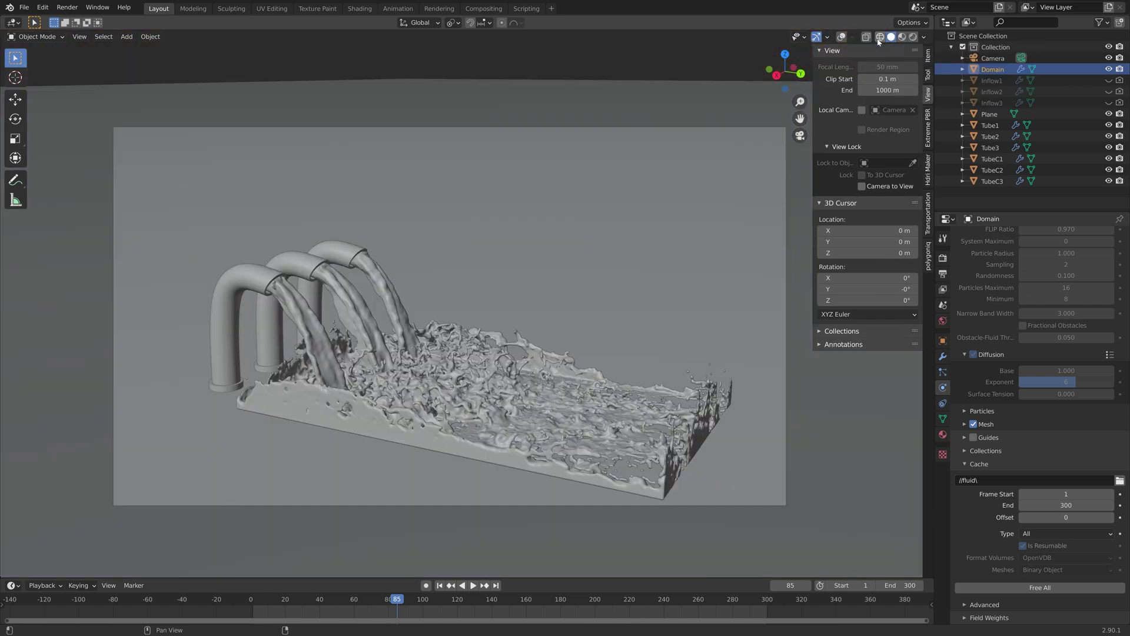
Enable denoising for final Cycles renders with the NLM denoiser
left_click(942, 258)
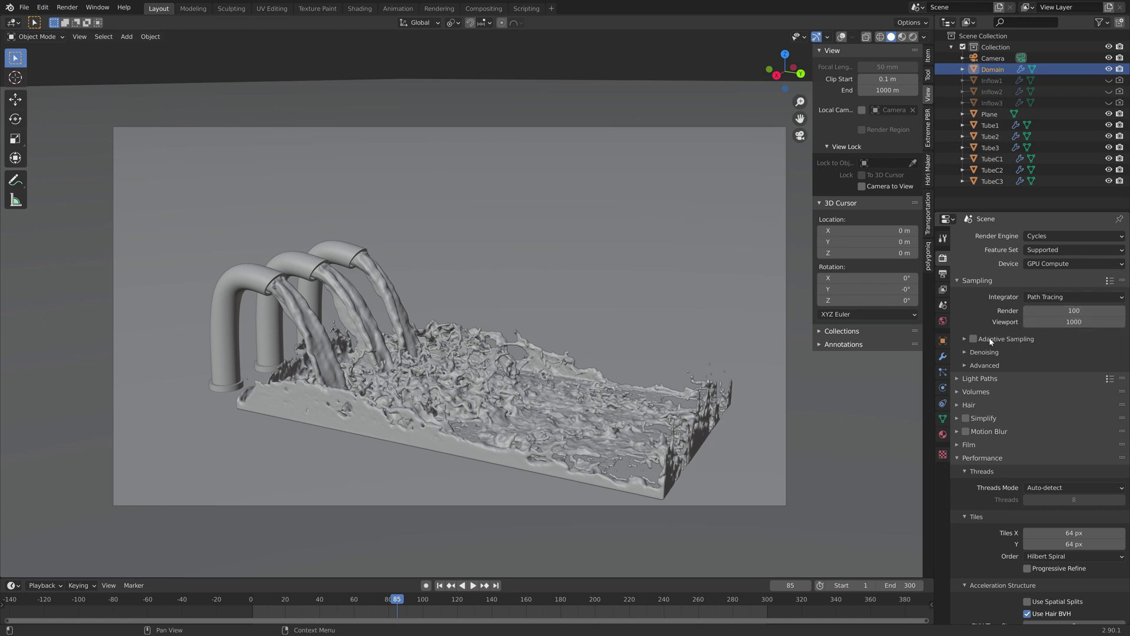
left_click(965, 352)
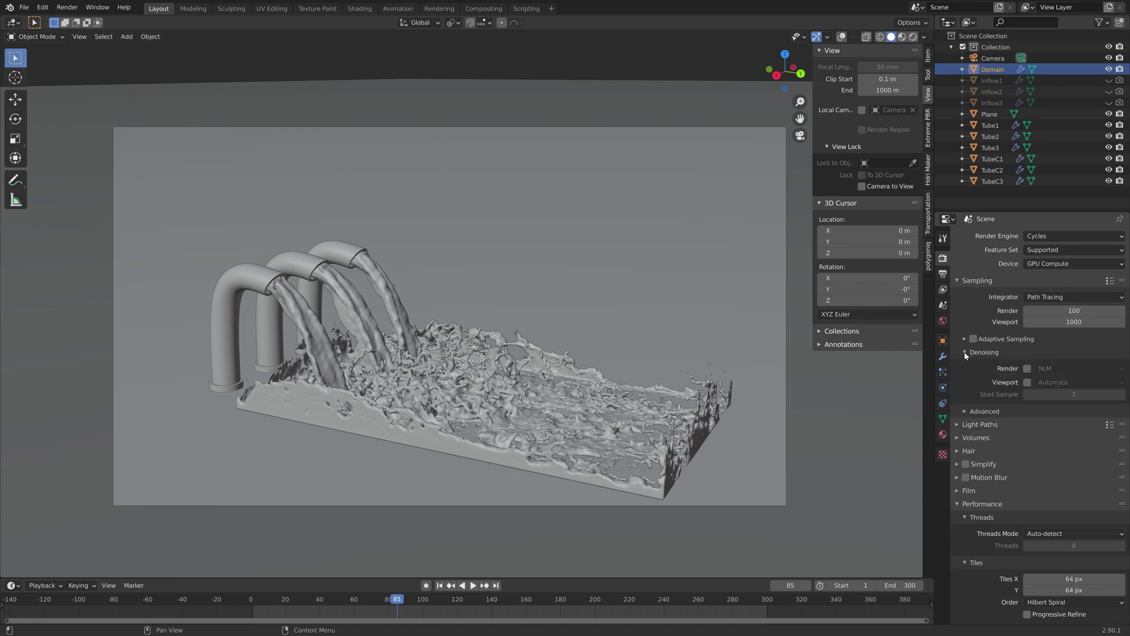
left_click(1027, 370)
left_click(1042, 369)
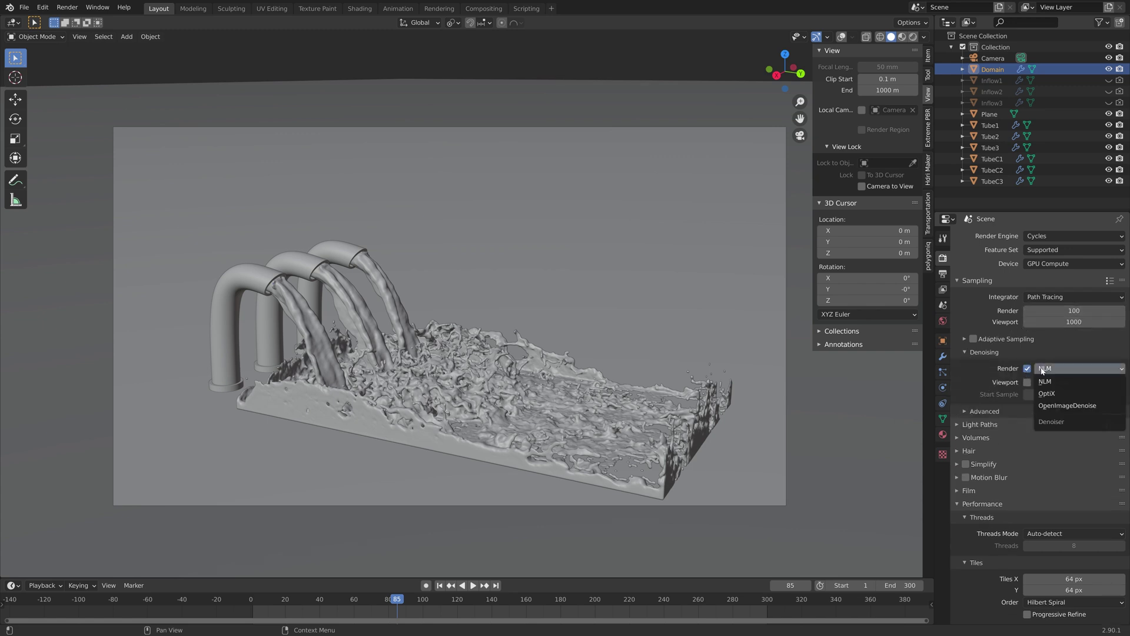
left_click(1042, 370)
Set the render tile size to 512 px in both X and Y
scroll(1011, 459, "down", 4)
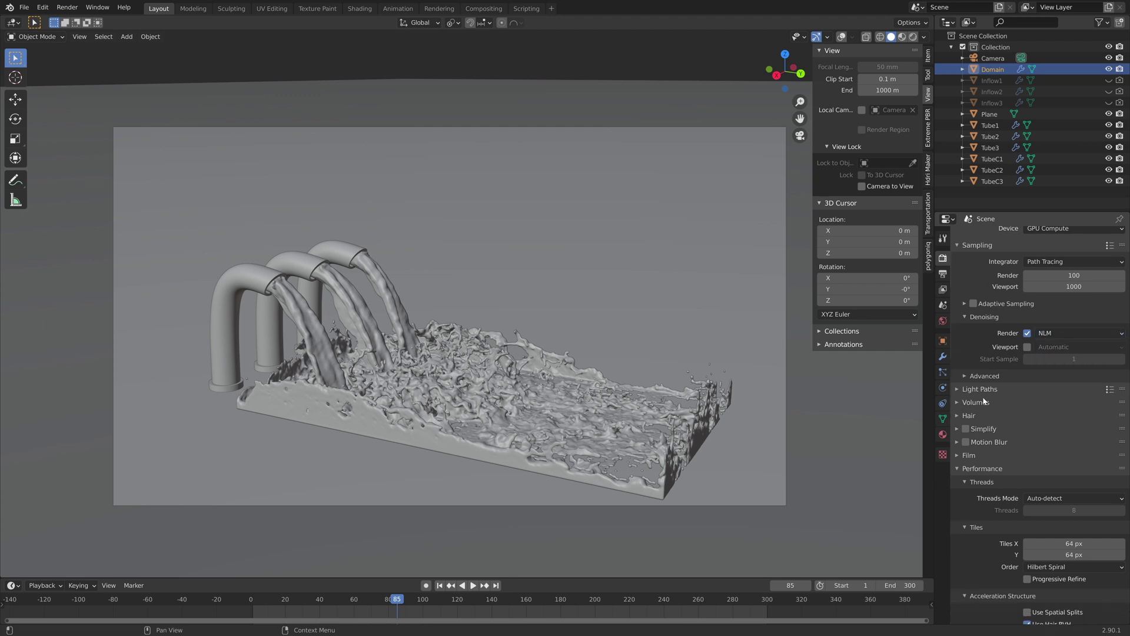
scroll(1010, 460, "down", 3)
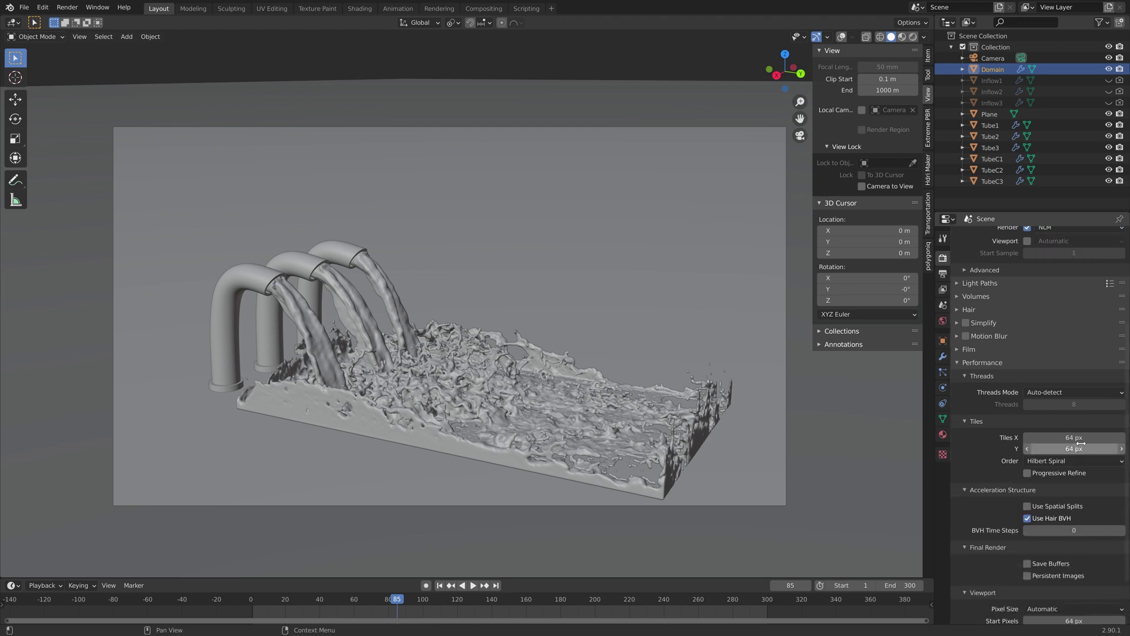
left_click_drag(1074, 437, 1074, 449)
type("512")
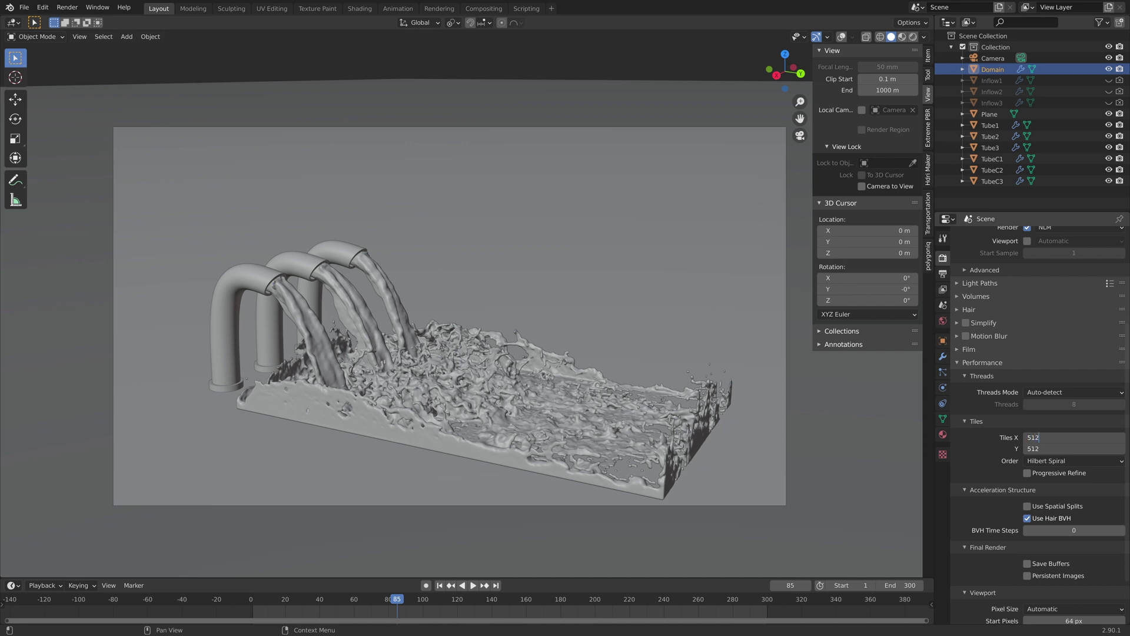
key("Return")
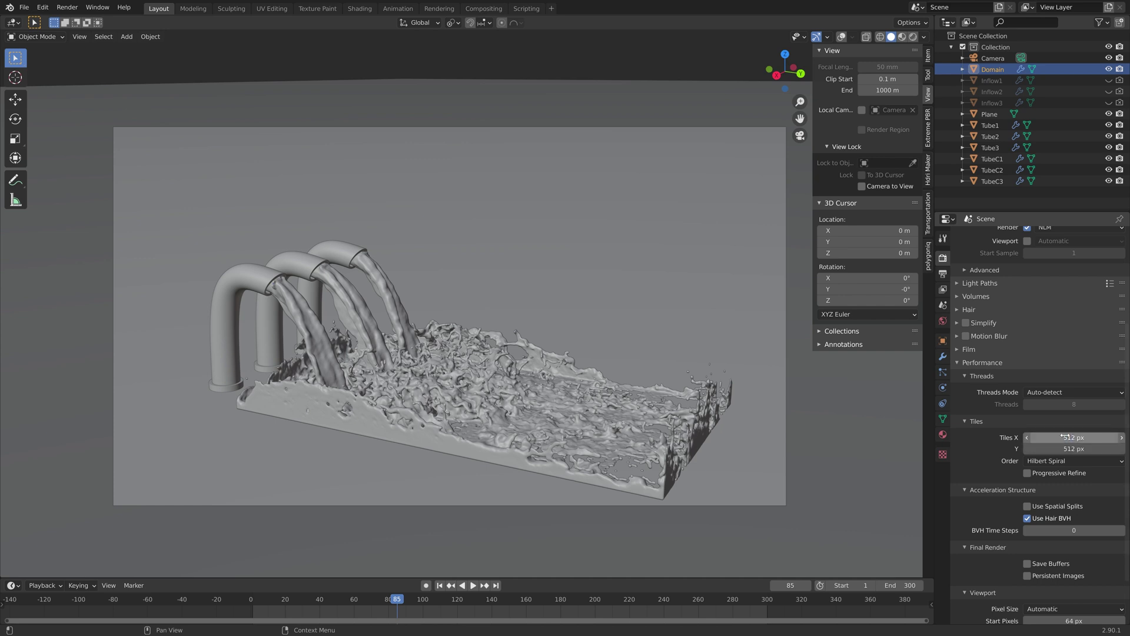
Set the output resolution percentage to 200% of 1920 x 1080 px for a 4K render
scroll(1029, 424, "up", 7)
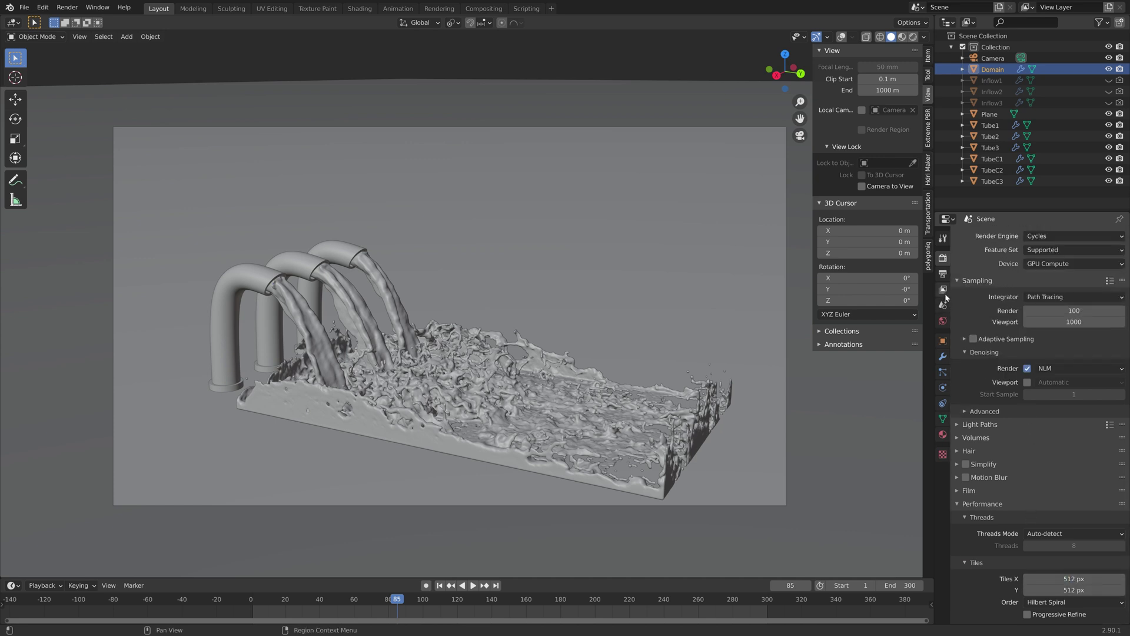
left_click(943, 274)
left_click(1065, 271)
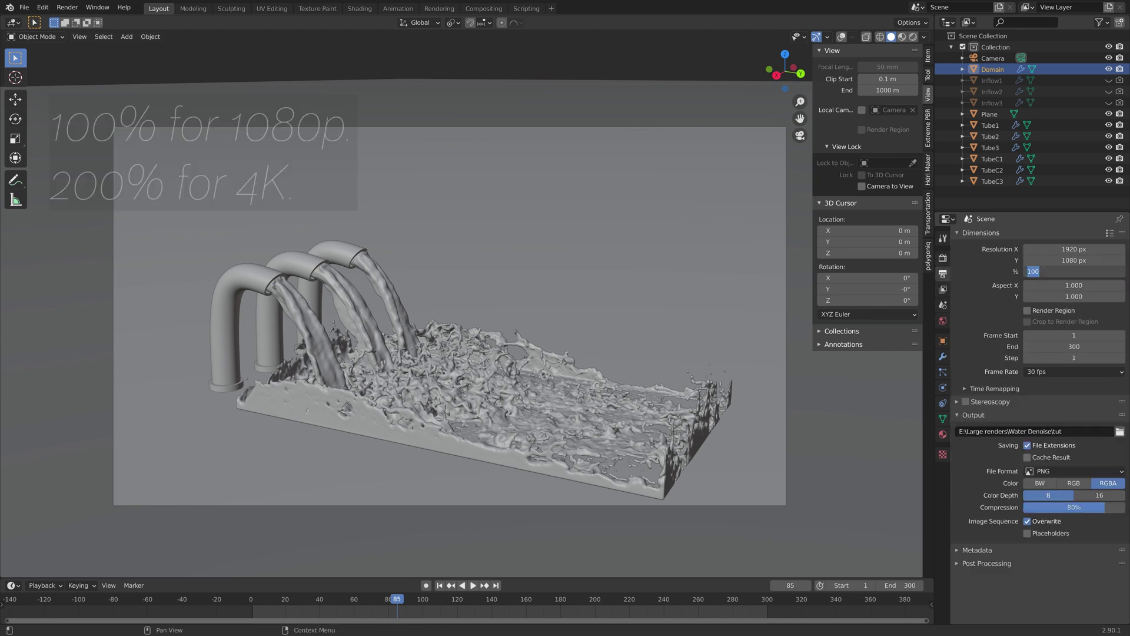
type("200")
key("Return")
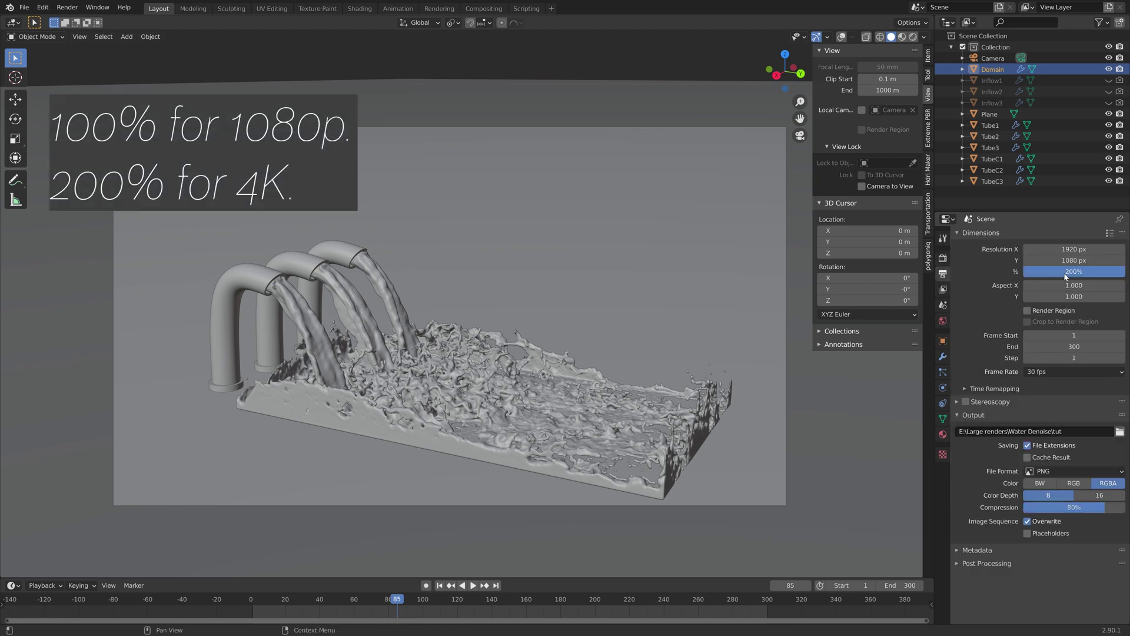
Create a folder named "4K manta tut" in E:\Large renders and set it as the output location, keeping the file prefix tut
left_click(1120, 431)
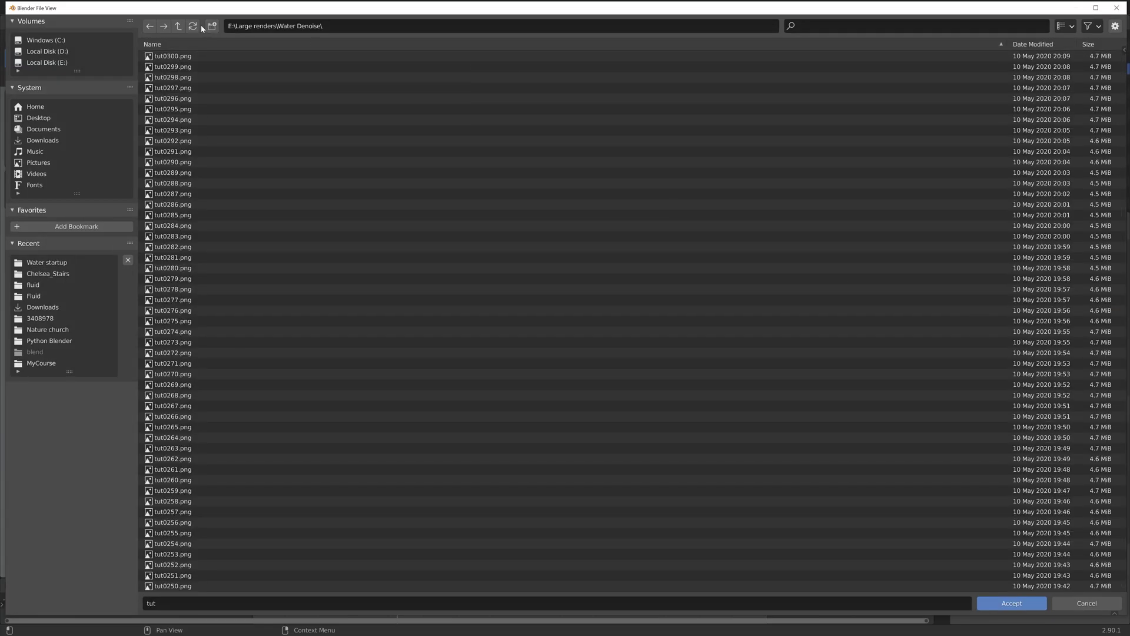
left_click(178, 27)
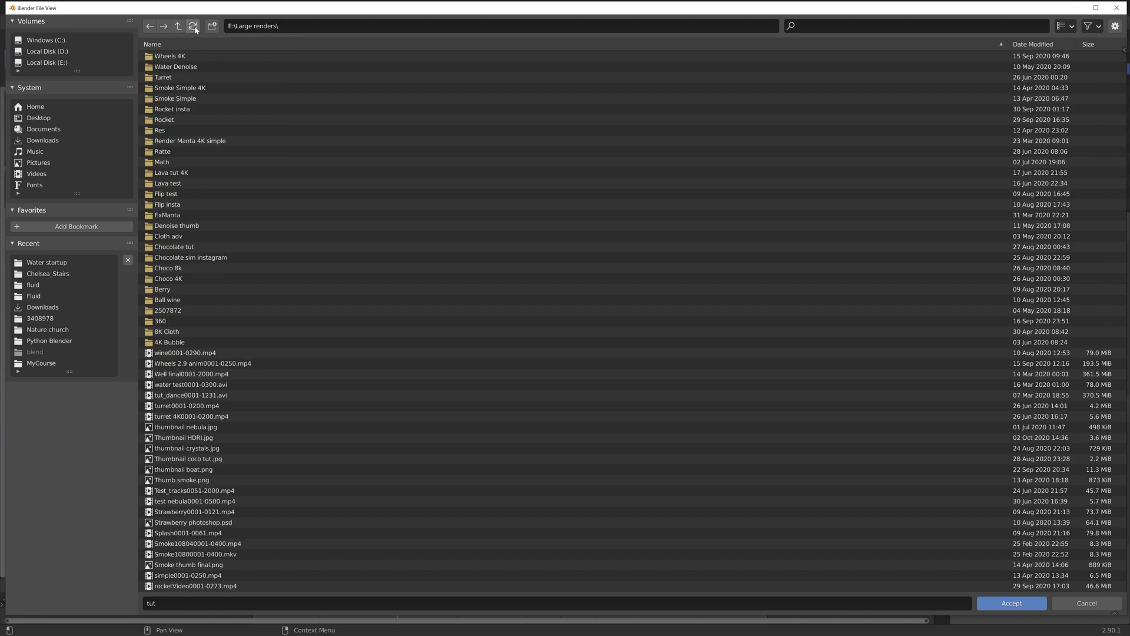
left_click(212, 26)
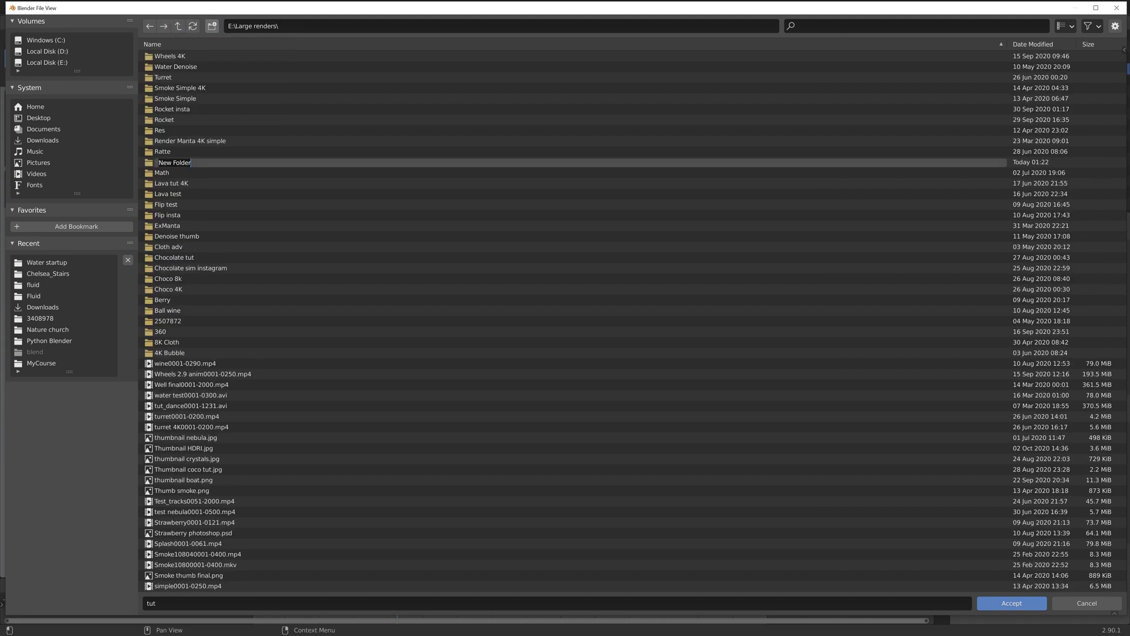
type("4K manta tut")
key("Return")
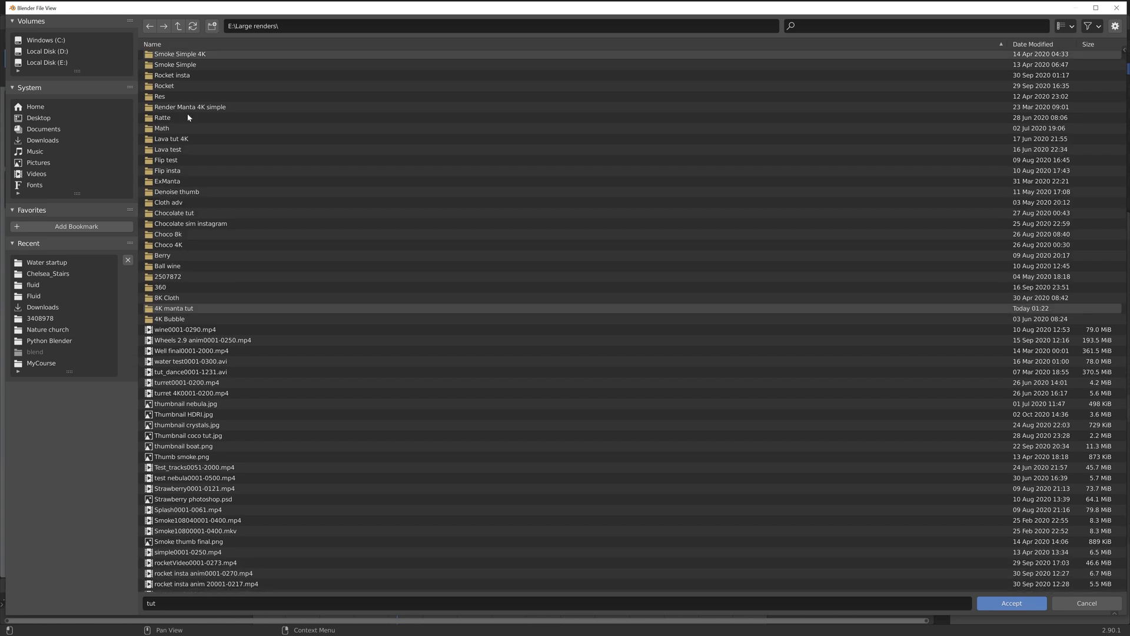
left_click(164, 309)
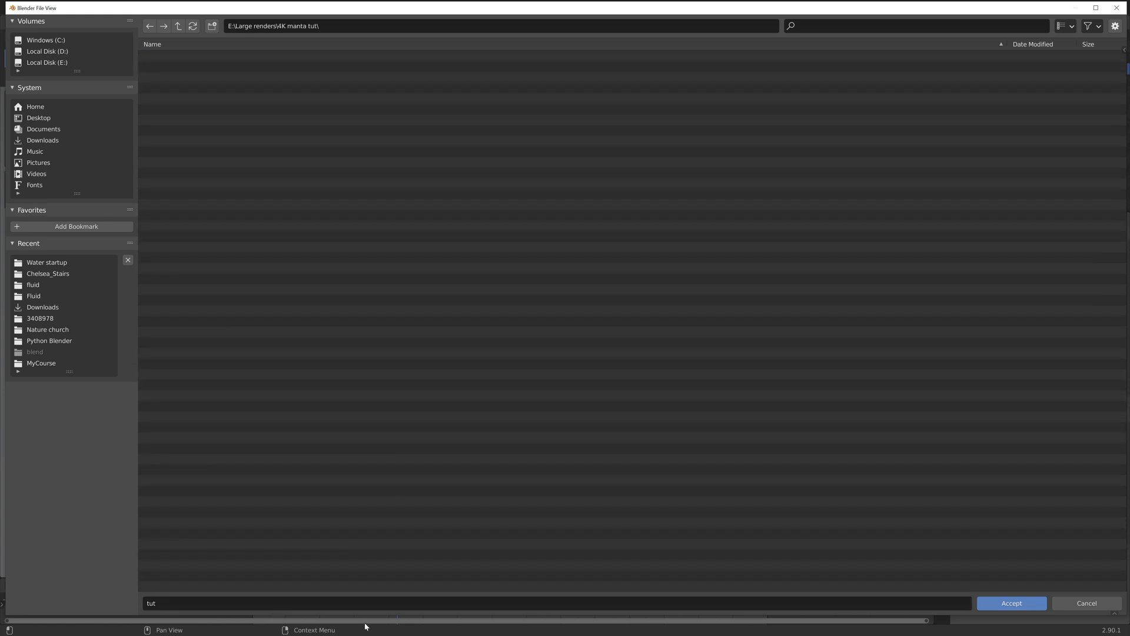
left_click(1027, 603)
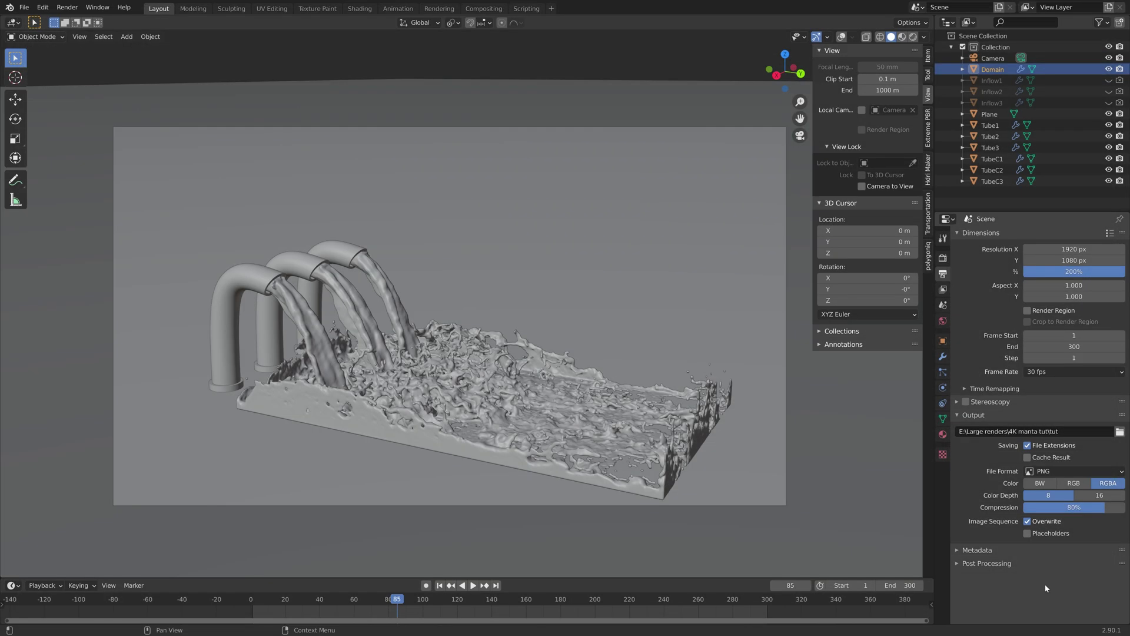
Set the PNG output compression to 15%
left_click(1077, 510)
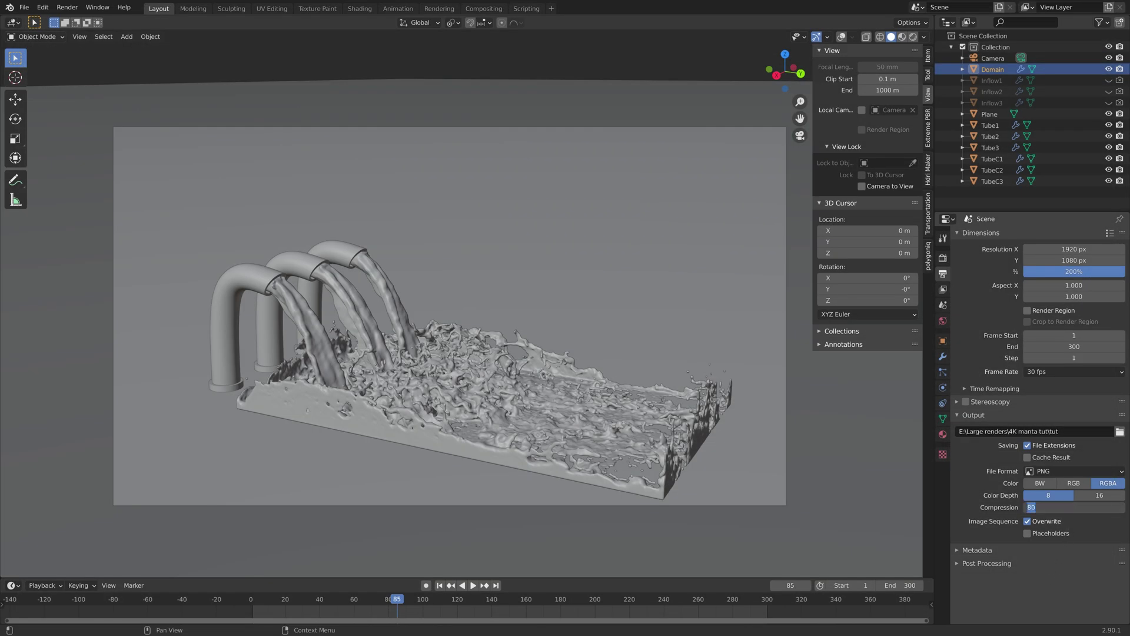
type("15")
key("Return")
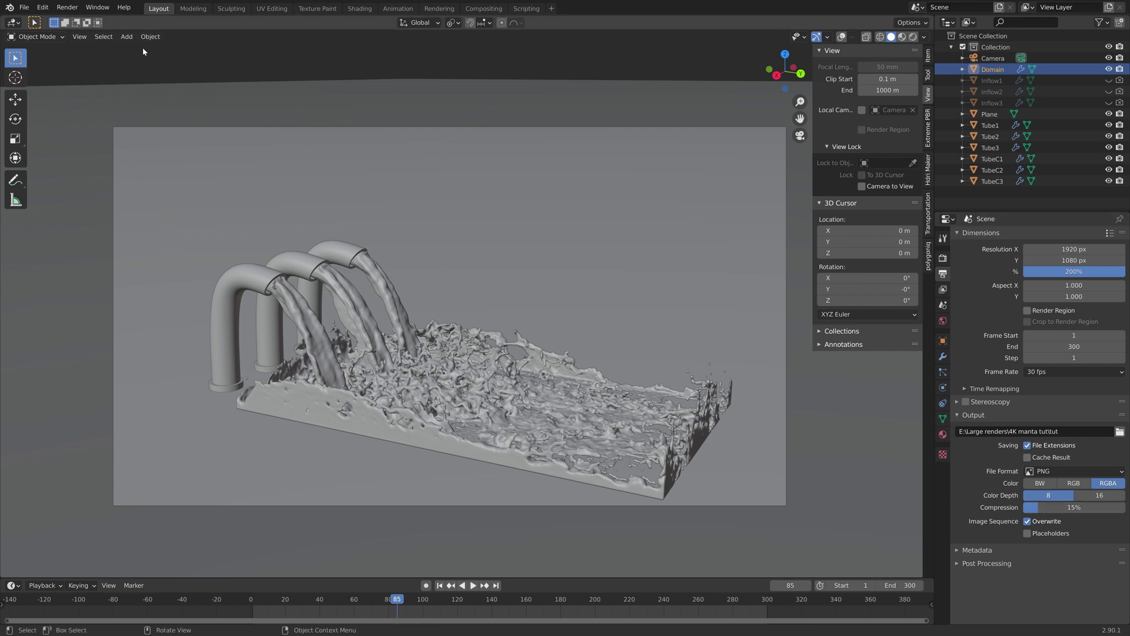
Render frame 85 as a test image, close the result window, and start rendering the full animation
left_click(67, 7)
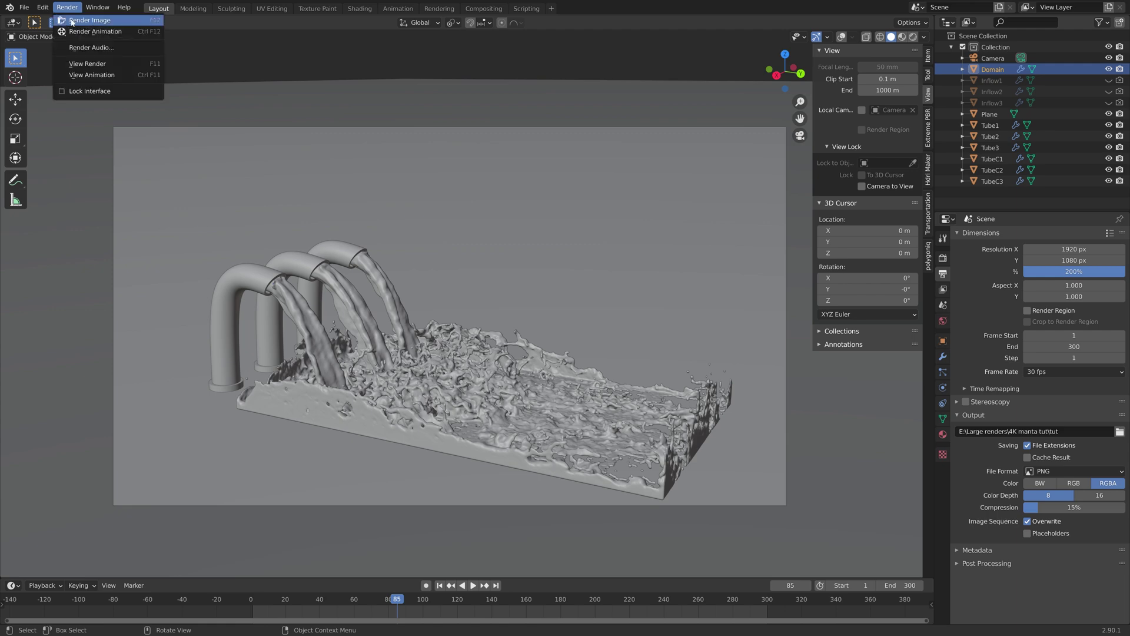
left_click(88, 20)
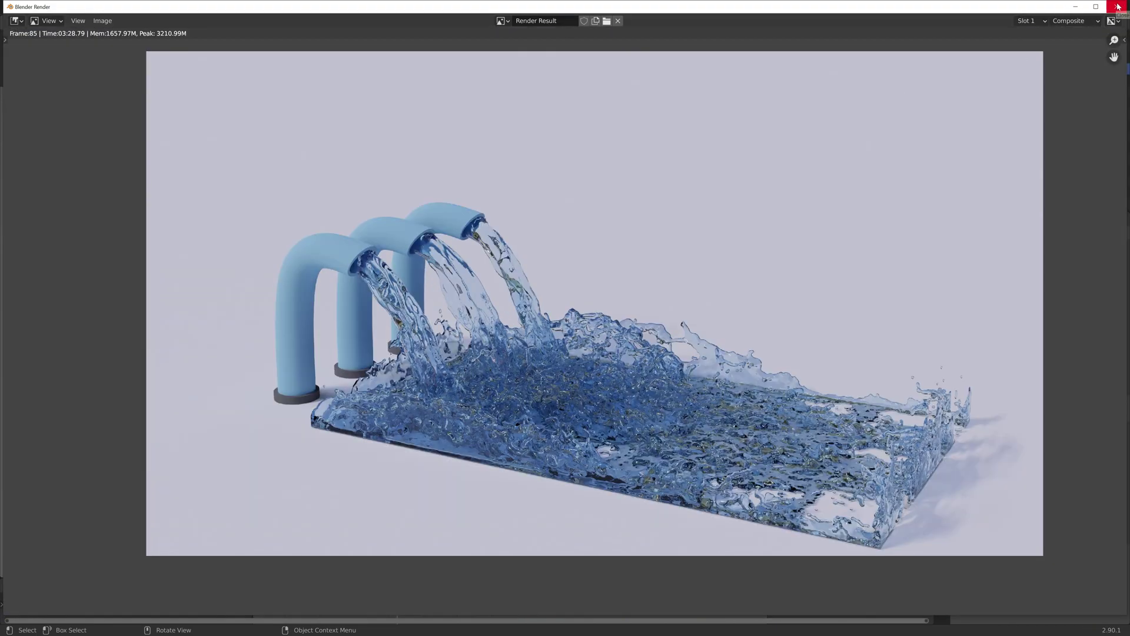
left_click(1117, 7)
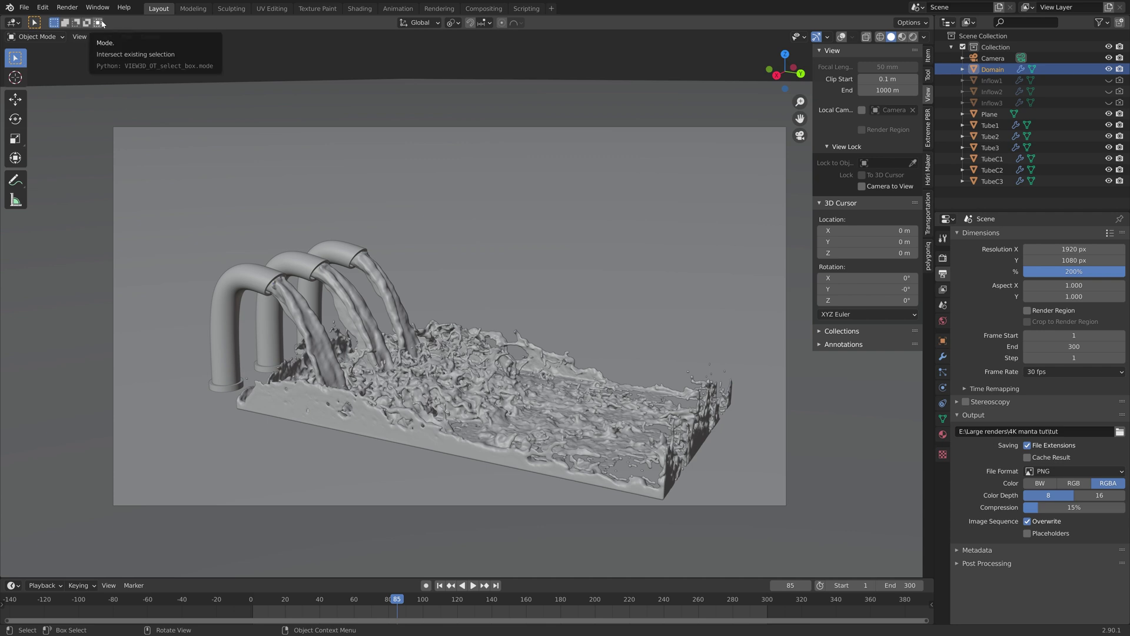
left_click(72, 11)
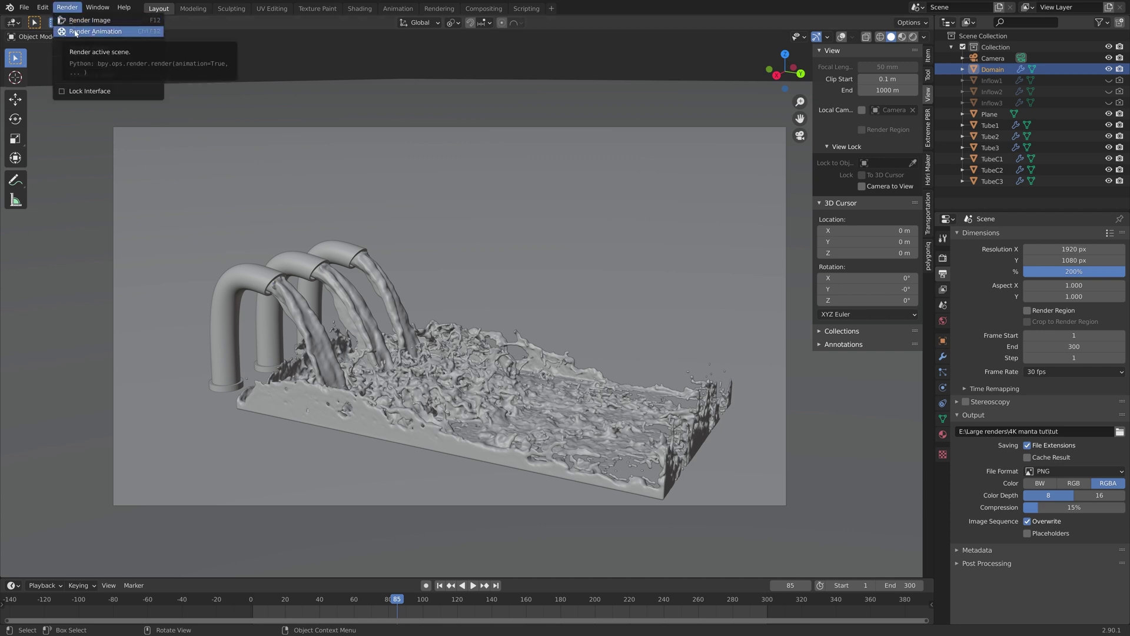
left_click(76, 32)
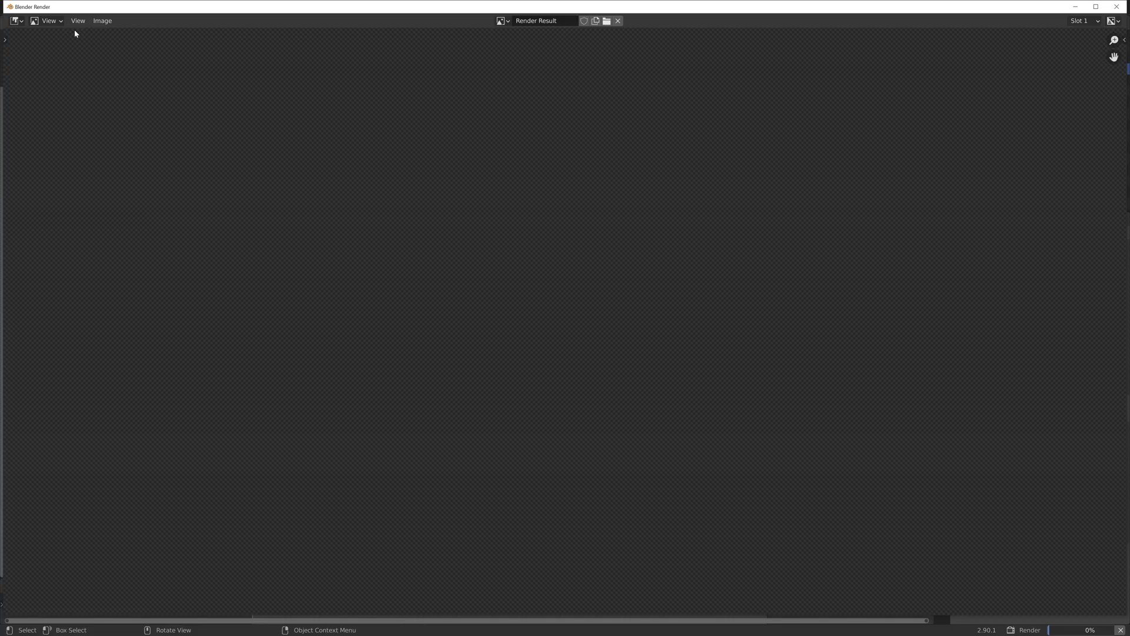